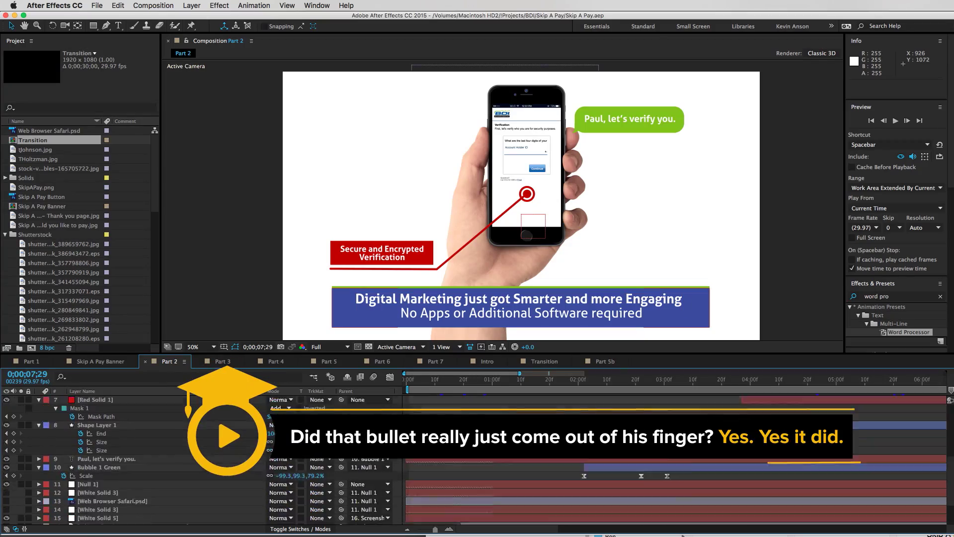
# Look through the Part 3 and Part 4 compositions in After Effects.
pyautogui.scroll(5, 199, 457)
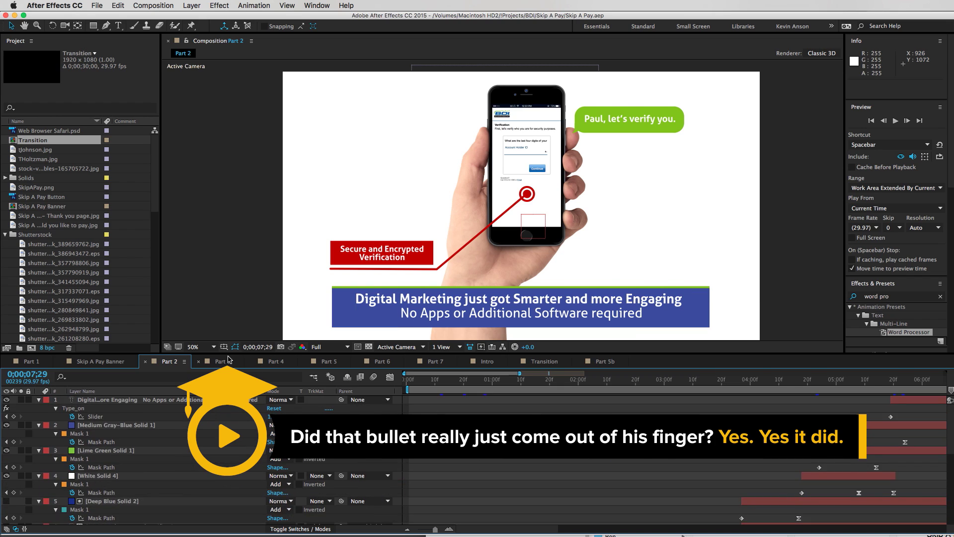
pyautogui.click(222, 361)
pyautogui.click(276, 362)
pyautogui.scroll(-3, 452, 411)
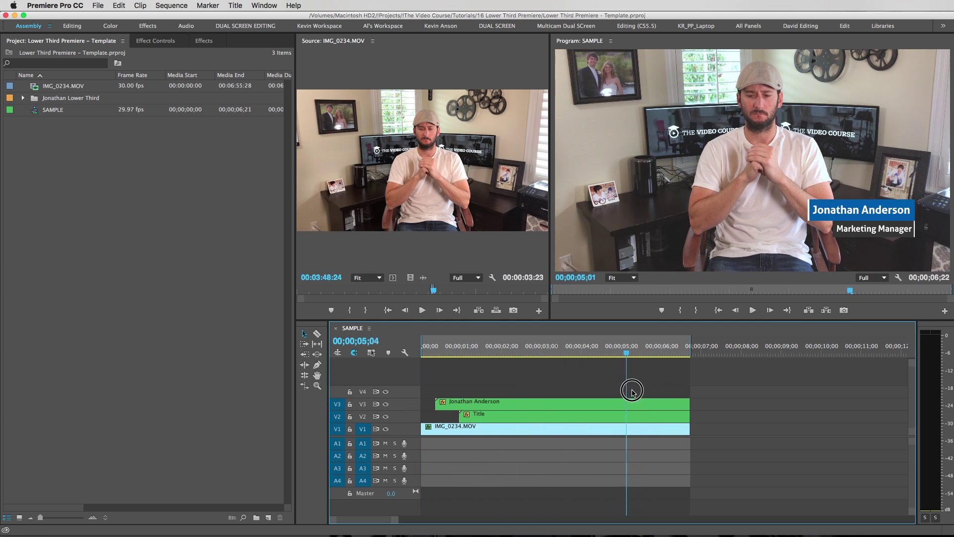
# Replay the sample's lower third, then create an 800×160 sequence named 'Name'.
pyautogui.moveTo(552, 414); pyautogui.dragTo(611, 399)
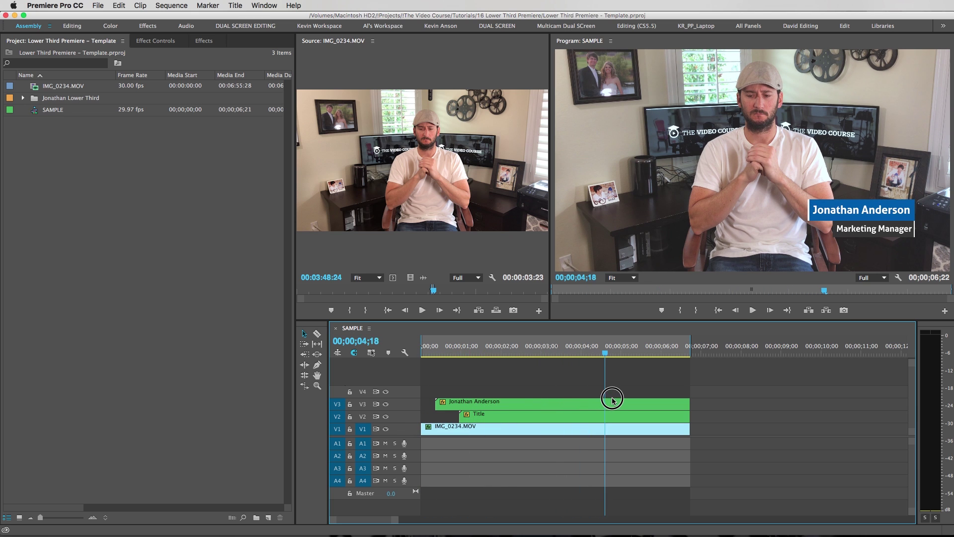
pyautogui.moveTo(542, 412); pyautogui.dragTo(426, 416)
pyautogui.click(268, 517)
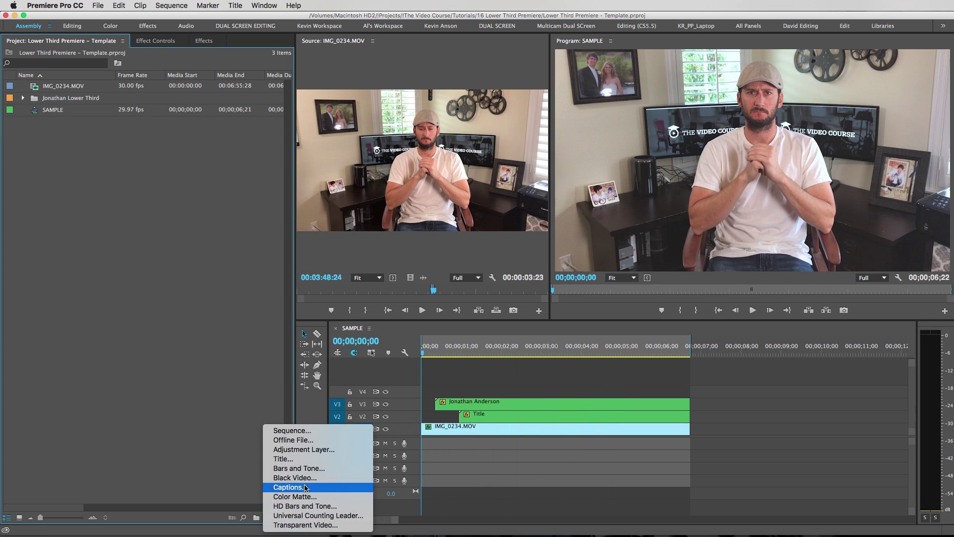
pyautogui.click(319, 432)
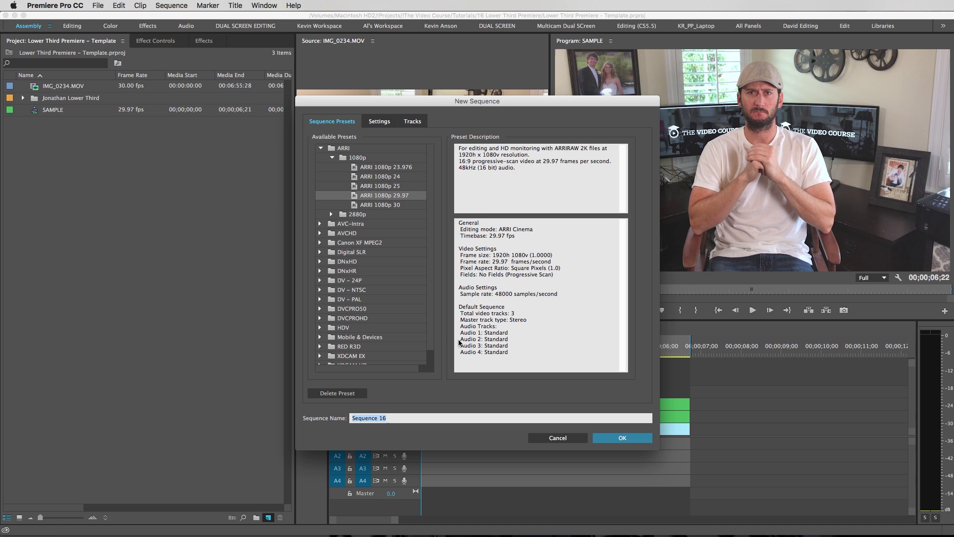
pyautogui.click(385, 123)
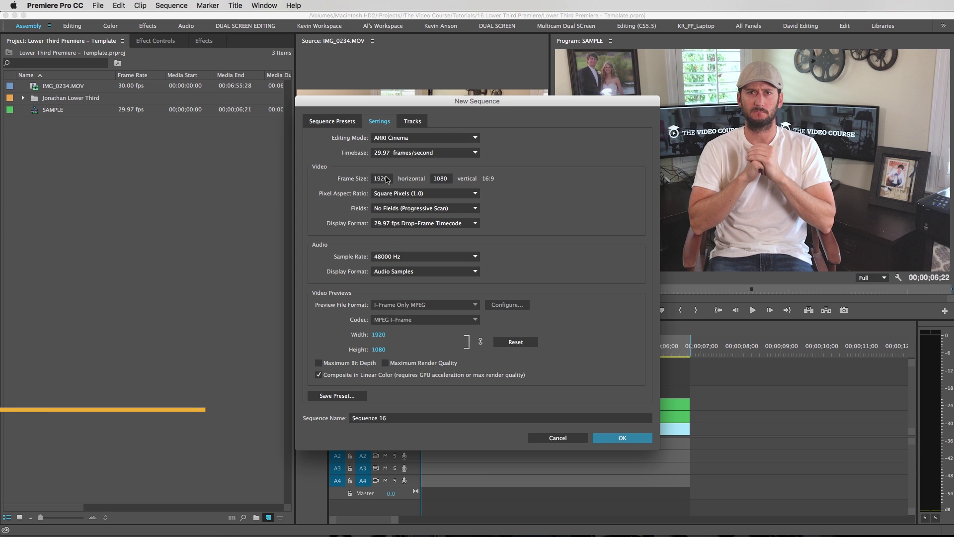
pyautogui.click(387, 179)
pyautogui.write('8700')
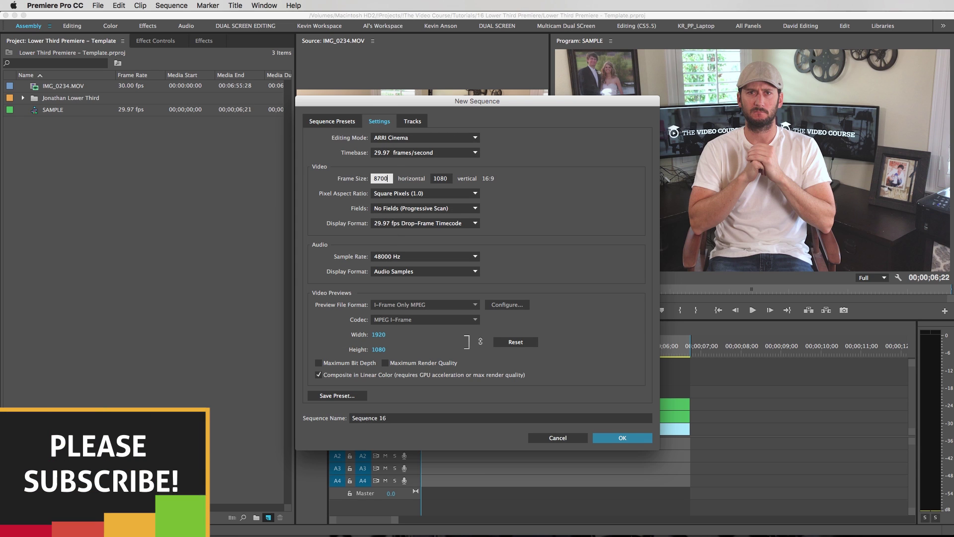
pyautogui.press('Return')
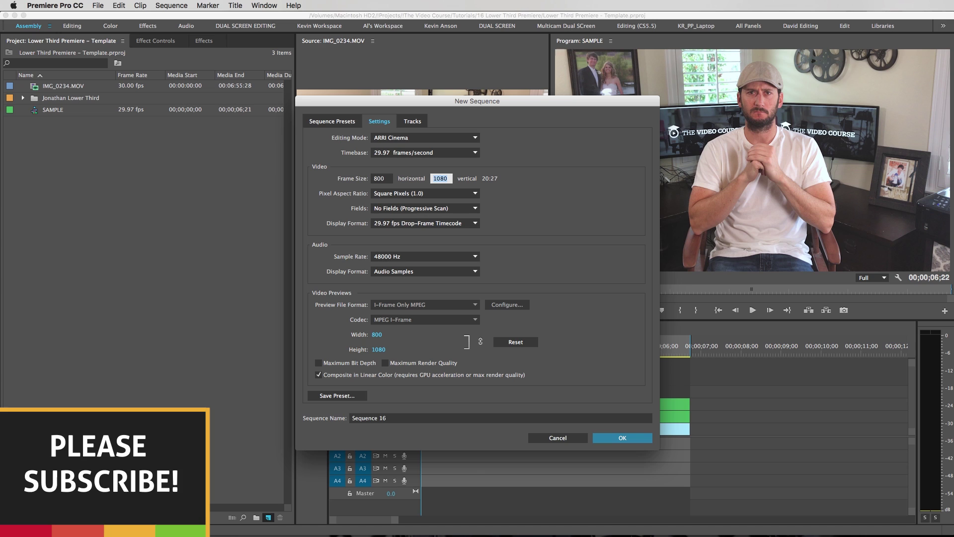
pyautogui.write('160')
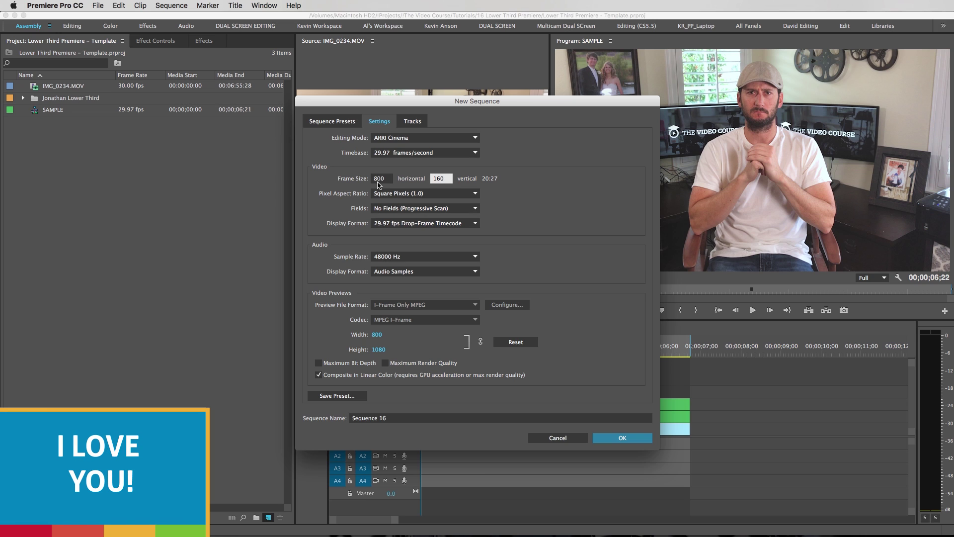
pyautogui.click(623, 439)
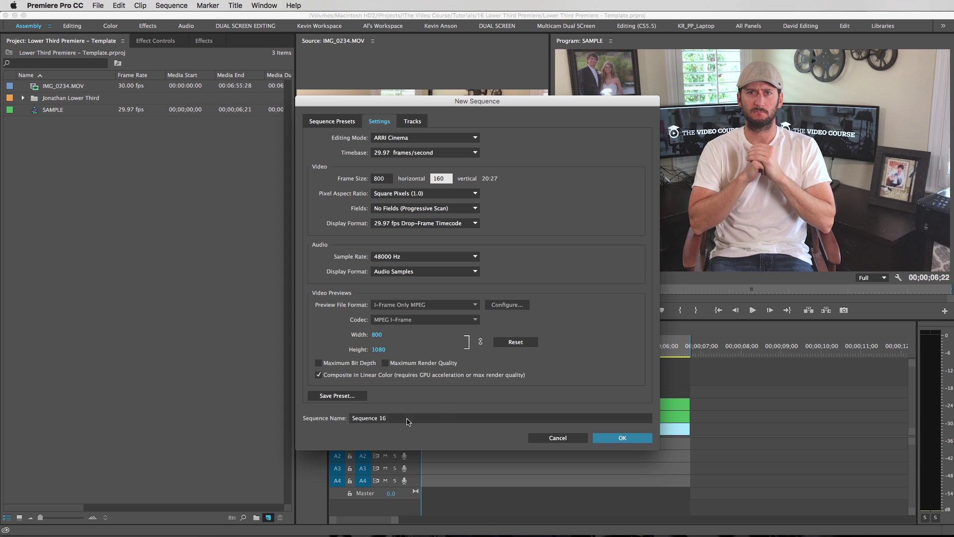
pyautogui.doubleClick(403, 420)
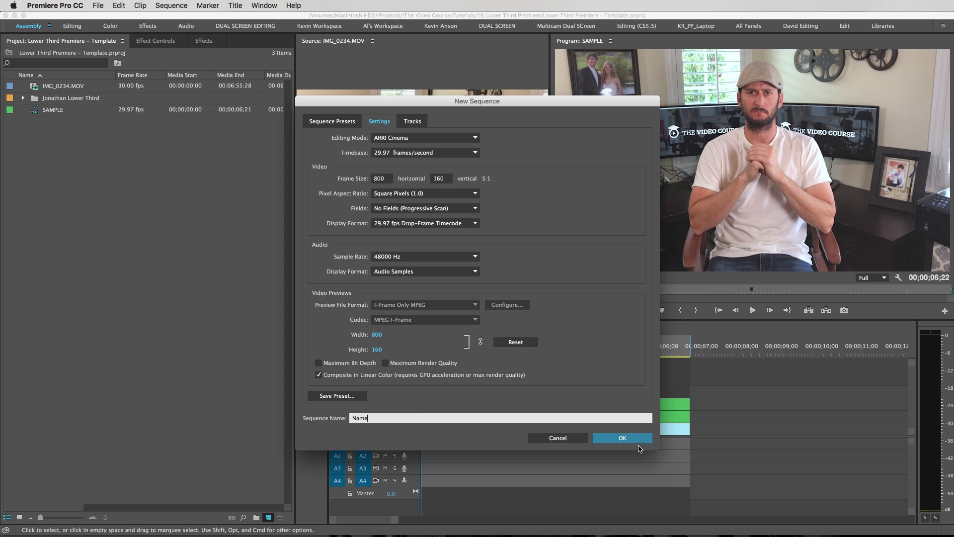
pyautogui.click(639, 442)
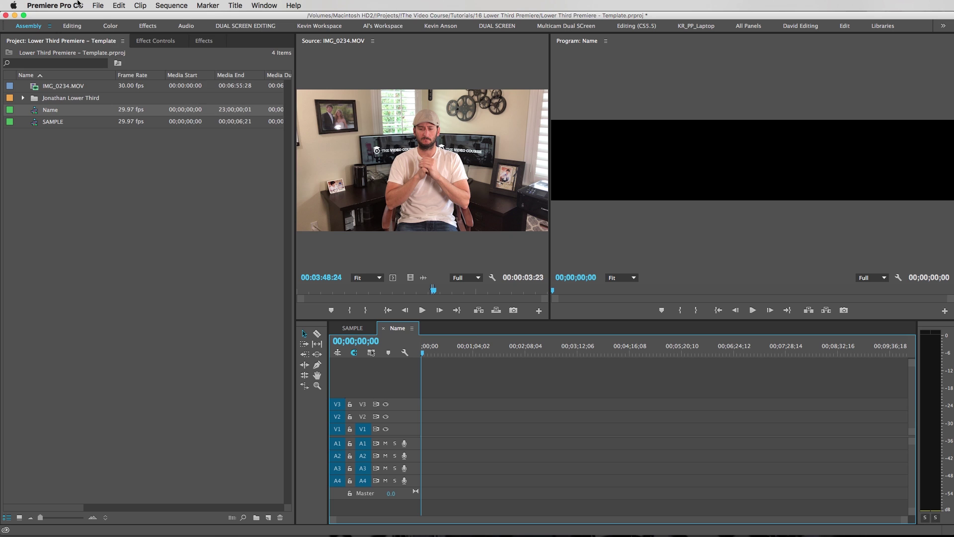
# Create an 800×160 colour matte named Bar Blue in a strong saturated blue.
pyautogui.click(98, 6)
pyautogui.moveTo(106, 17)
pyautogui.click(251, 141)
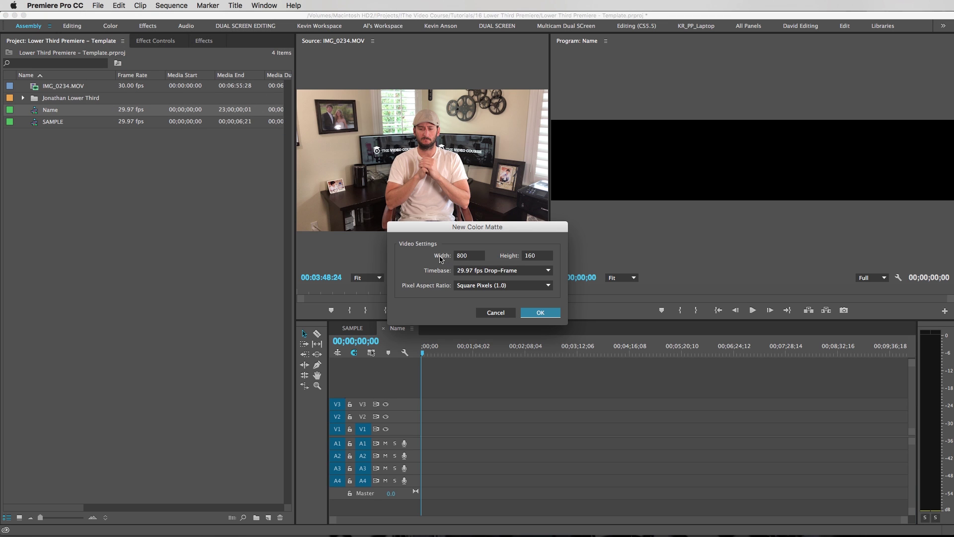
pyautogui.click(535, 313)
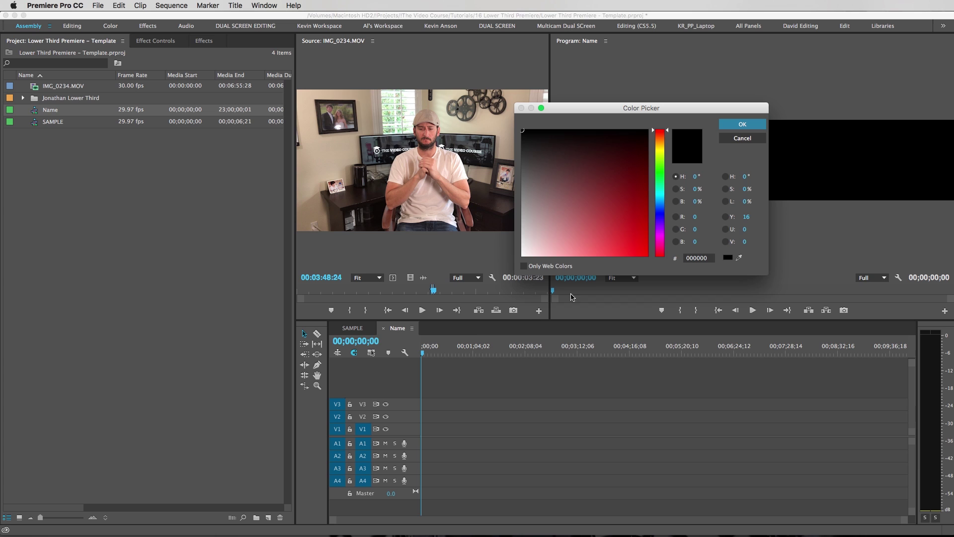
pyautogui.click(661, 206)
pyautogui.moveTo(637, 202); pyautogui.dragTo(655, 225)
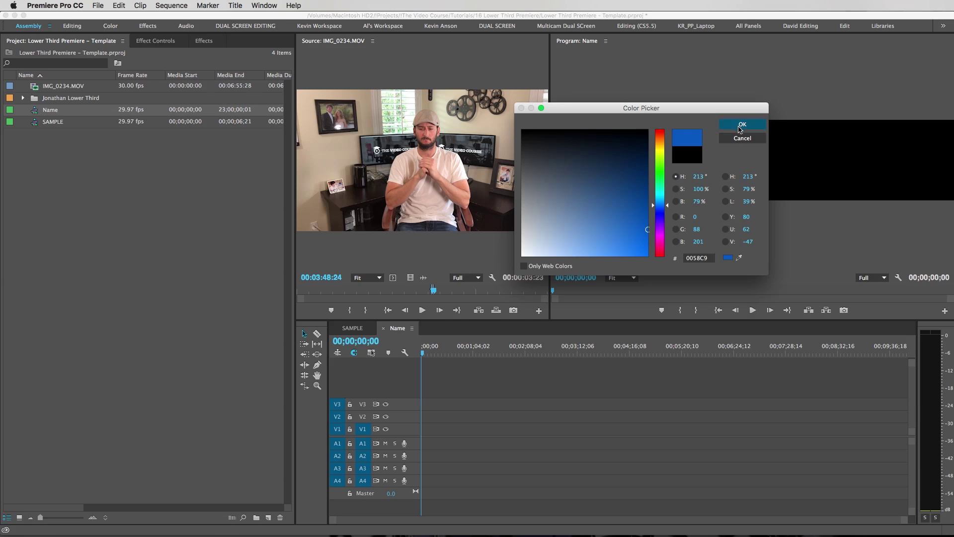
pyautogui.click(741, 127)
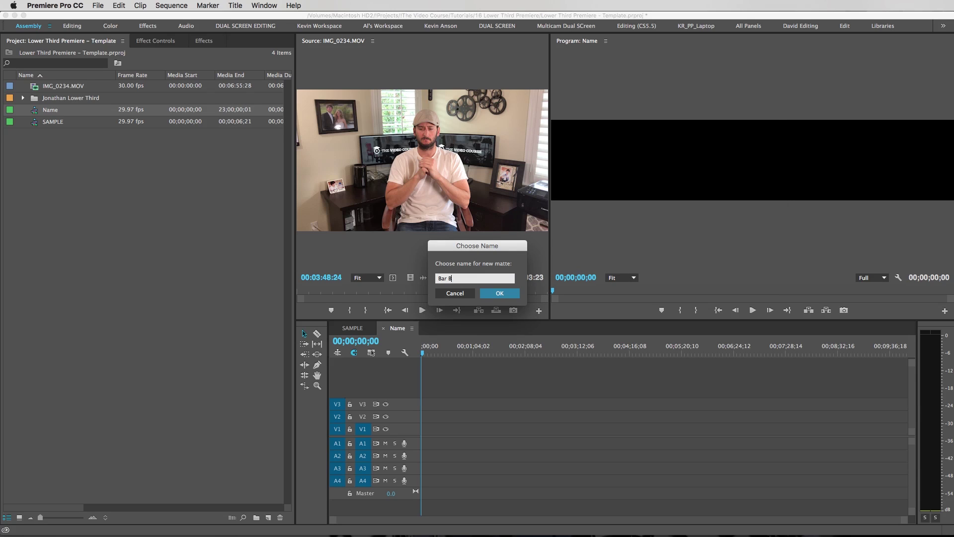
pyautogui.press('Return')
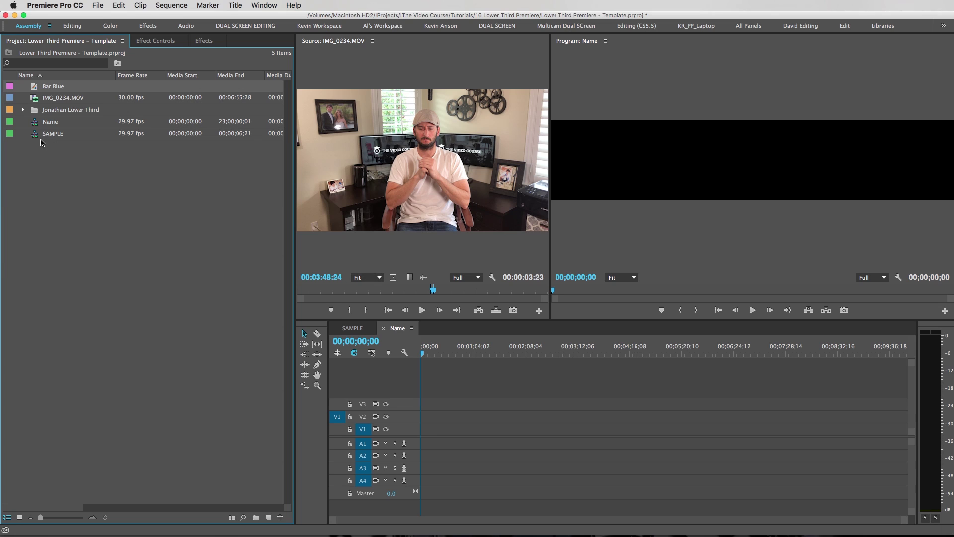
# Duplicate Bar Blue into two copies renamed Bar White and Bar Gray.
pyautogui.click(34, 87)
pyautogui.press('super+shift+slash')
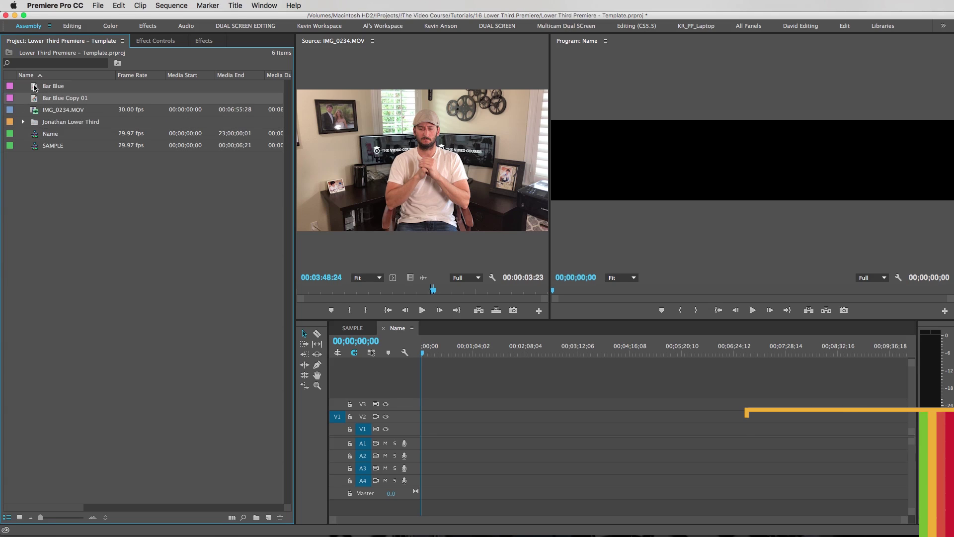
pyautogui.click(62, 99)
pyautogui.write('Bar White')
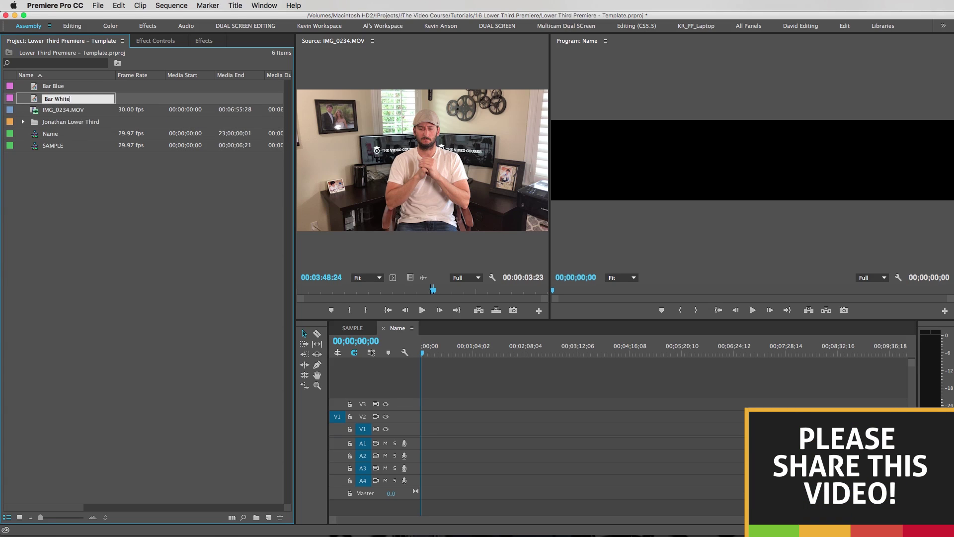
pyautogui.press('Tab')
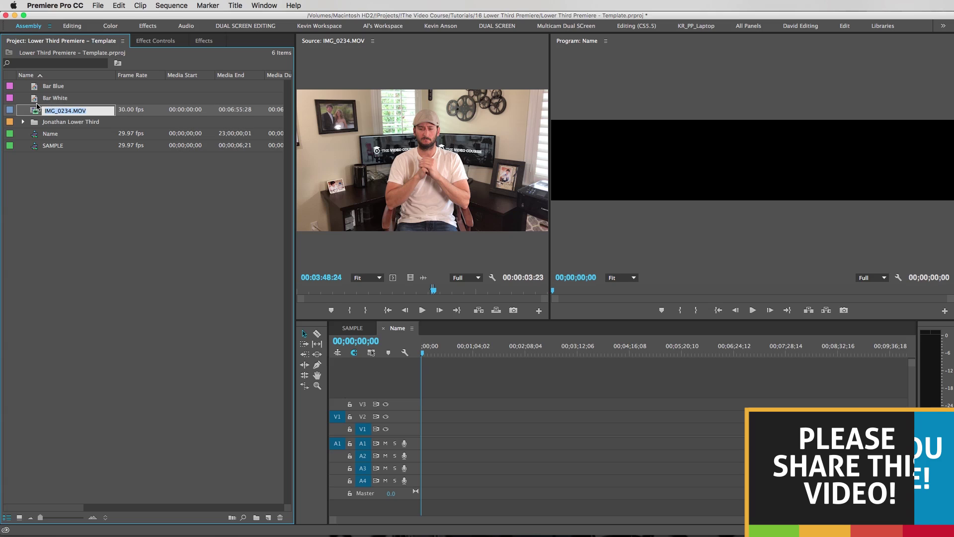
pyautogui.click(34, 102)
pyautogui.press('super+shift+slash')
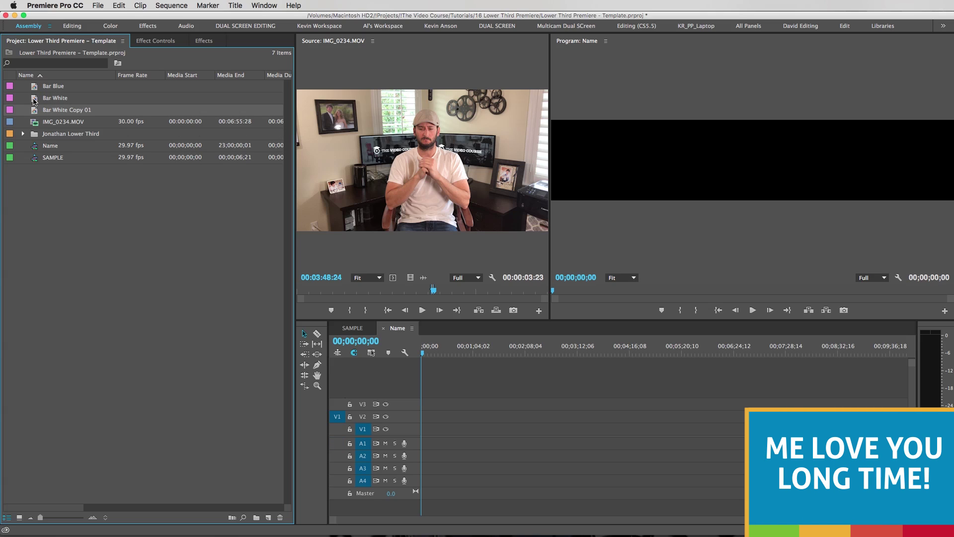
pyautogui.click(50, 107)
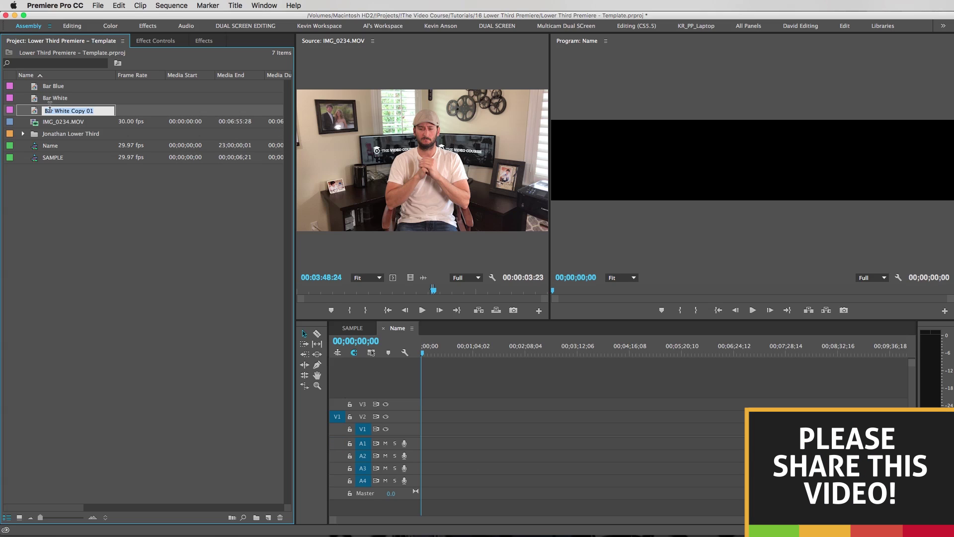
pyautogui.write('Bar Gray')
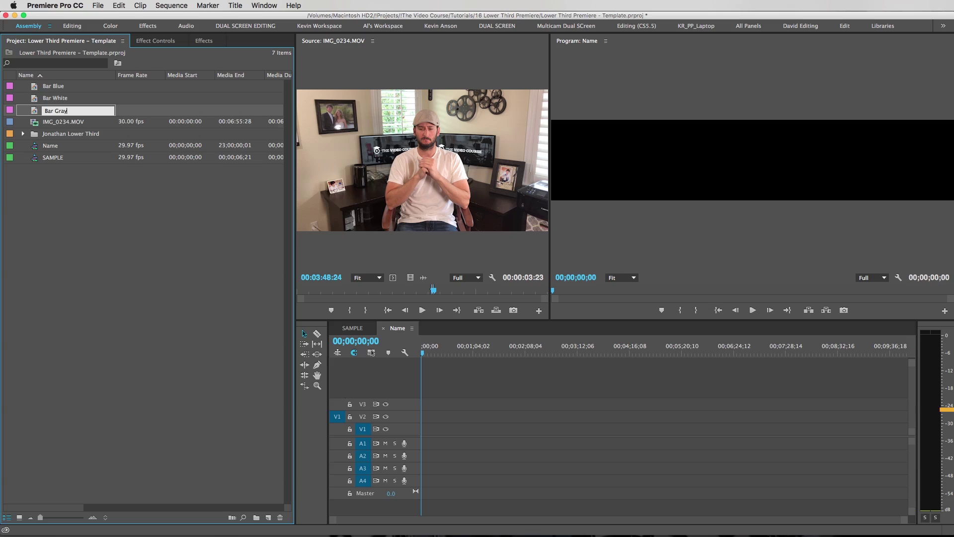
pyautogui.press('Tab')
pyautogui.click(120, 203)
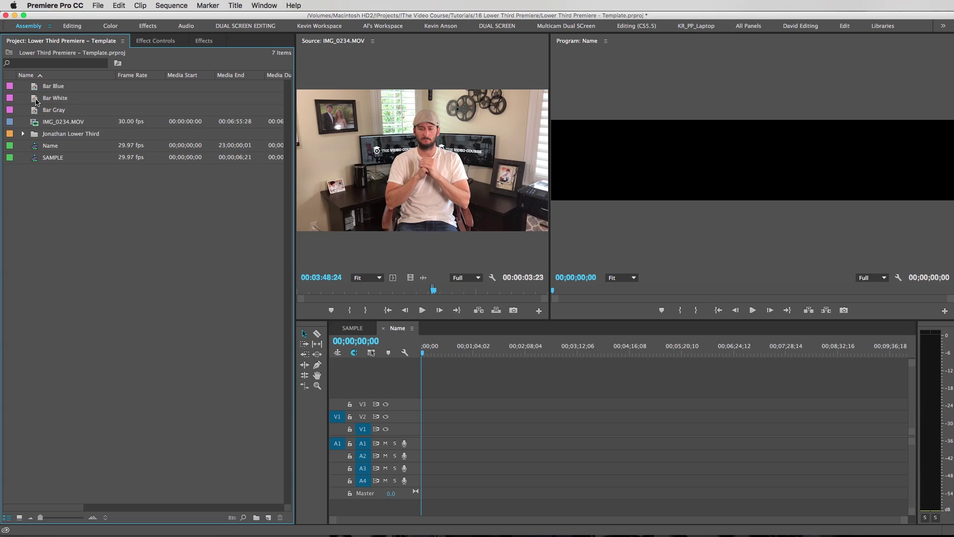
# Recolour Bar White to pure white and Bar Gray to a sampled dark gray (1A1A1A).
pyautogui.doubleClick(35, 101)
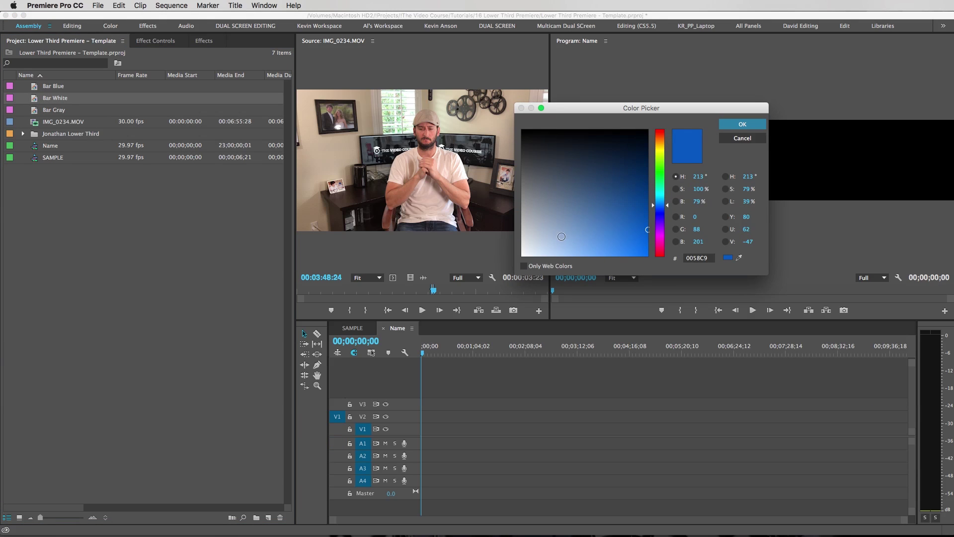
pyautogui.click(519, 258)
pyautogui.press('Return')
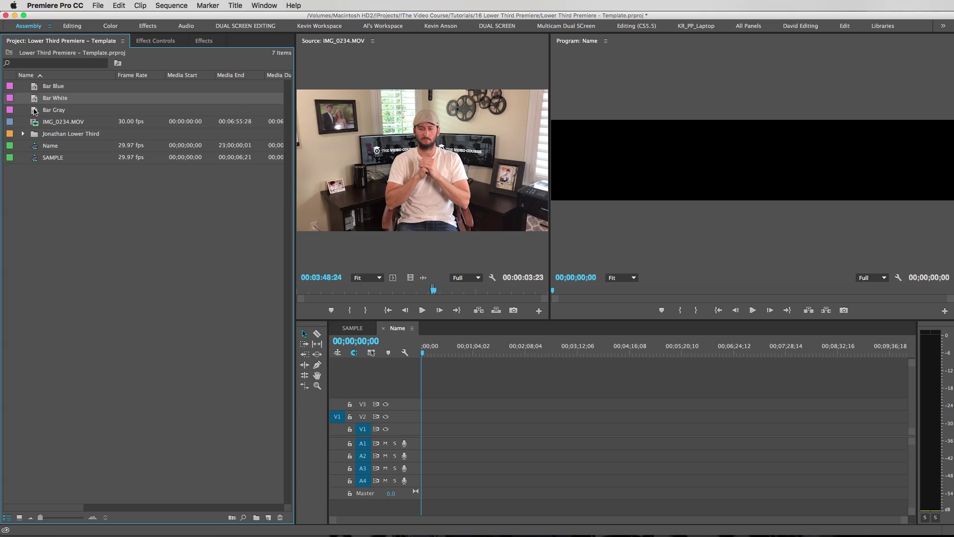
pyautogui.doubleClick(35, 111)
pyautogui.click(738, 257)
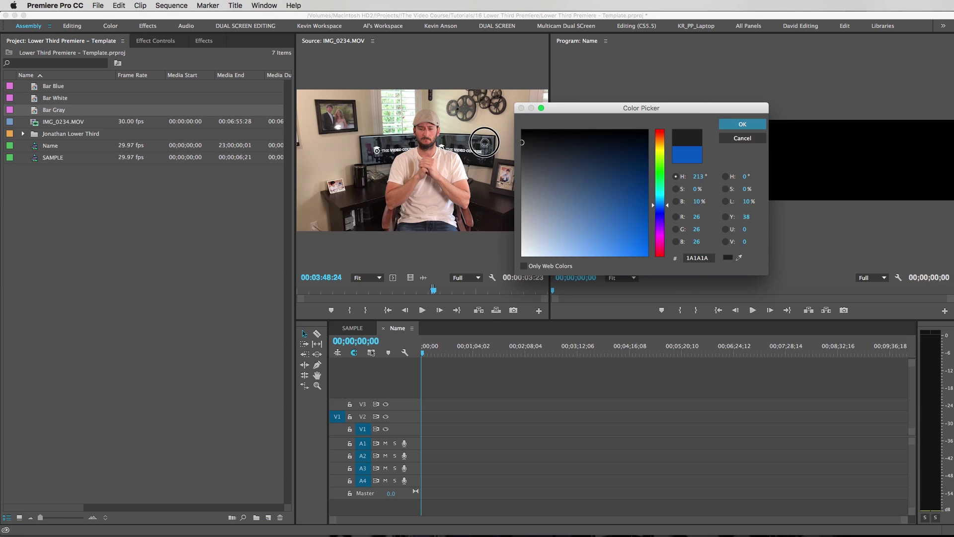
pyautogui.click(478, 153)
pyautogui.press('Return')
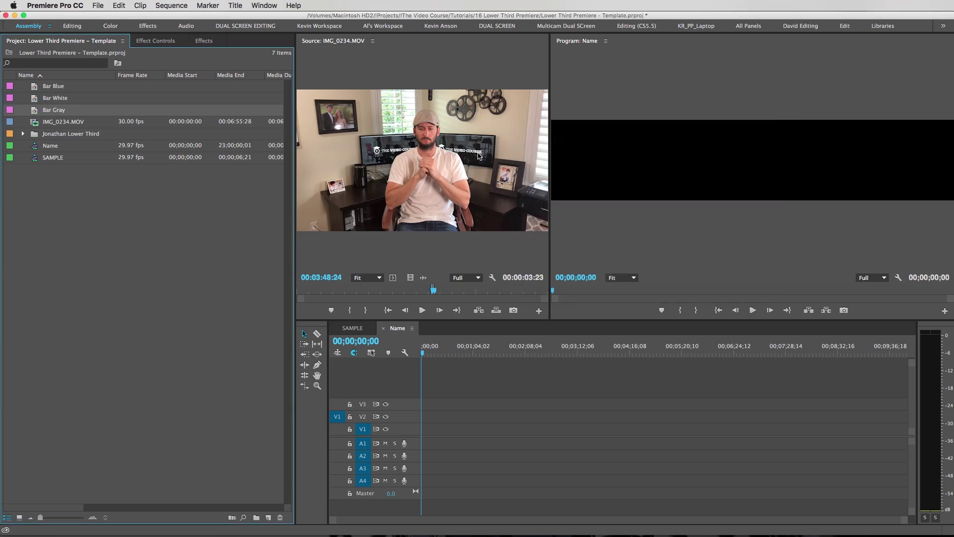
pyautogui.click(116, 187)
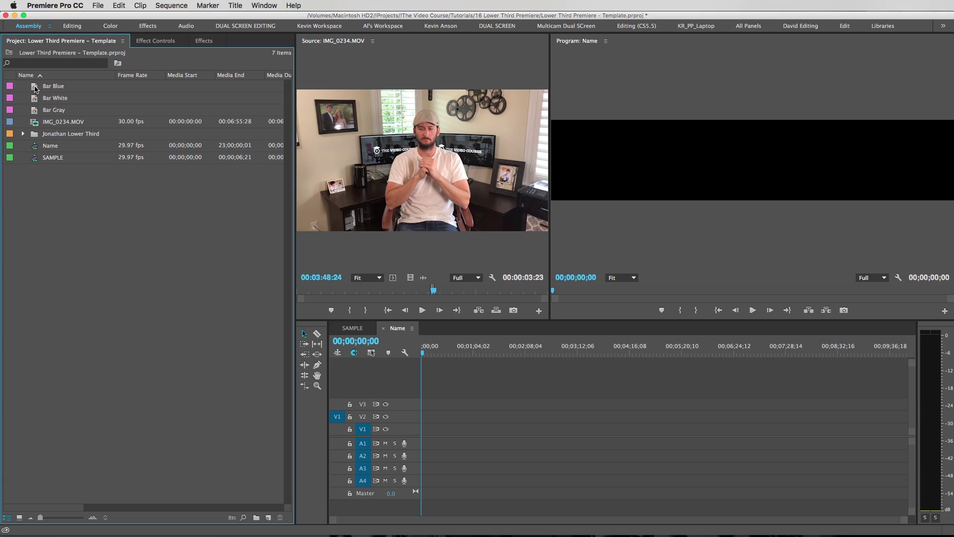
# Place Bar Blue on V1 at the start of the Name sequence and zoom the timeline.
pyautogui.moveTo(36, 89); pyautogui.dragTo(484, 398)
pyautogui.moveTo(423, 439); pyautogui.dragTo(423, 436)
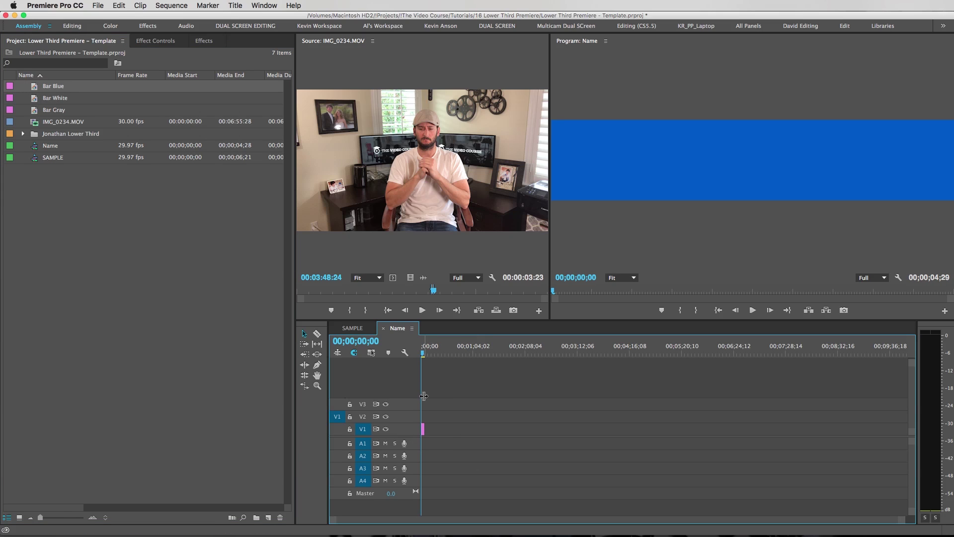
pyautogui.press('\\')
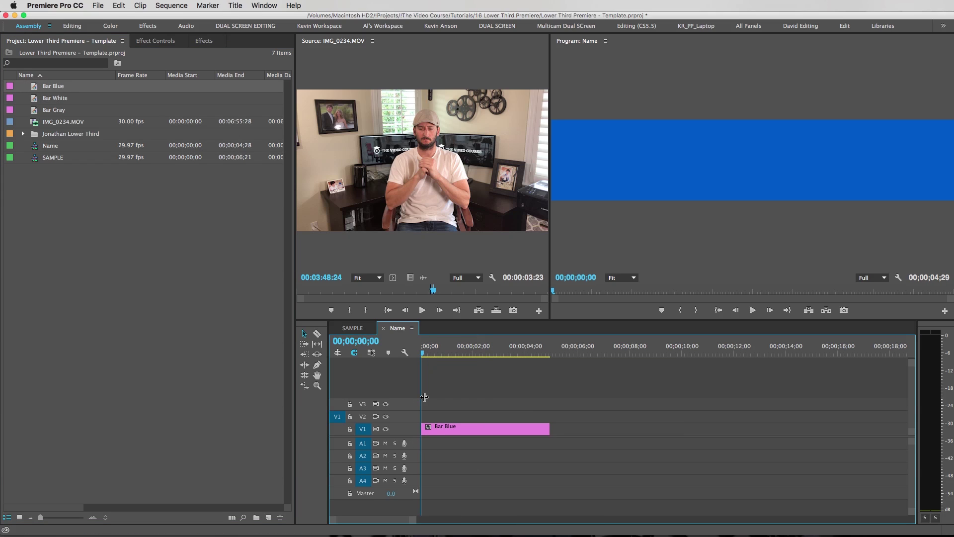
pyautogui.press('-')
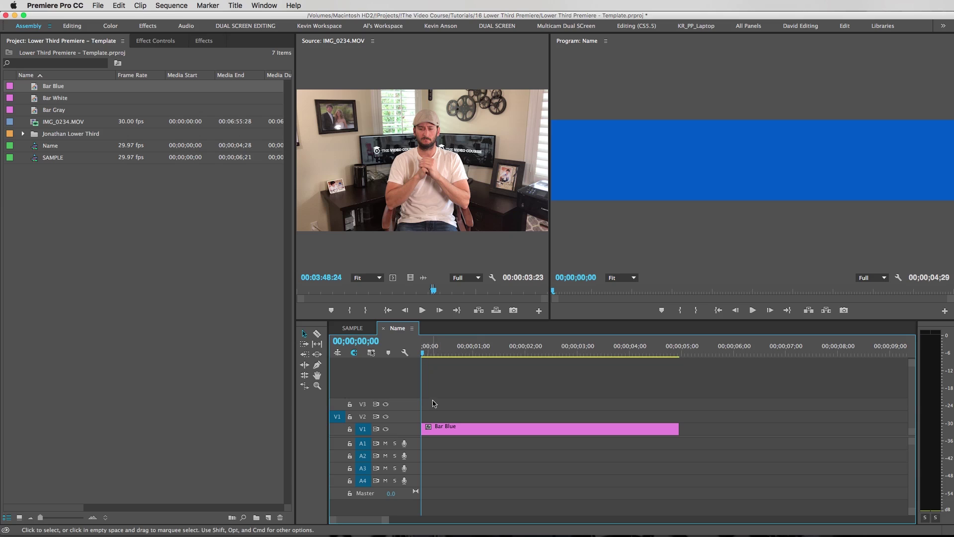
# Start a new 800×160 title from the File > New menu.
pyautogui.click(98, 6)
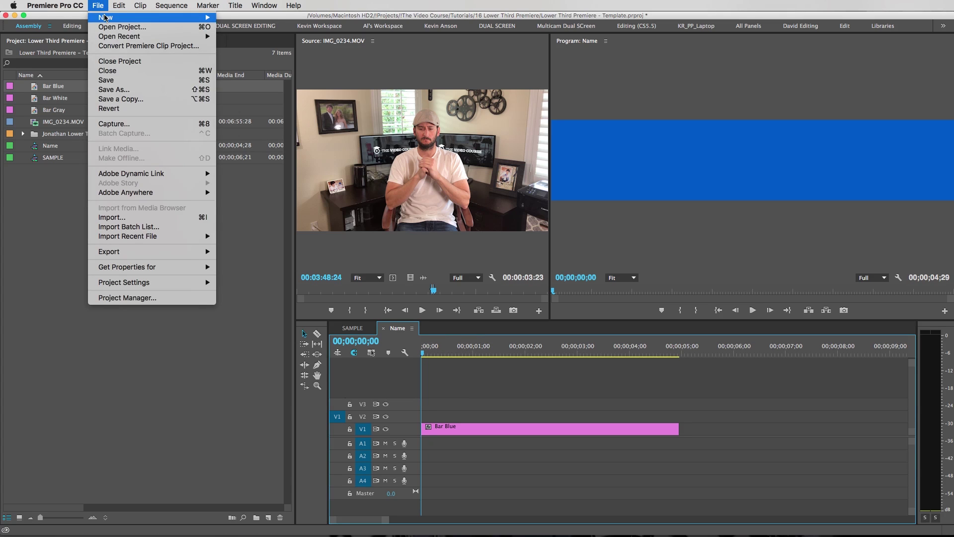
pyautogui.click(120, 6)
pyautogui.moveTo(99, 6)
pyautogui.moveTo(189, 17)
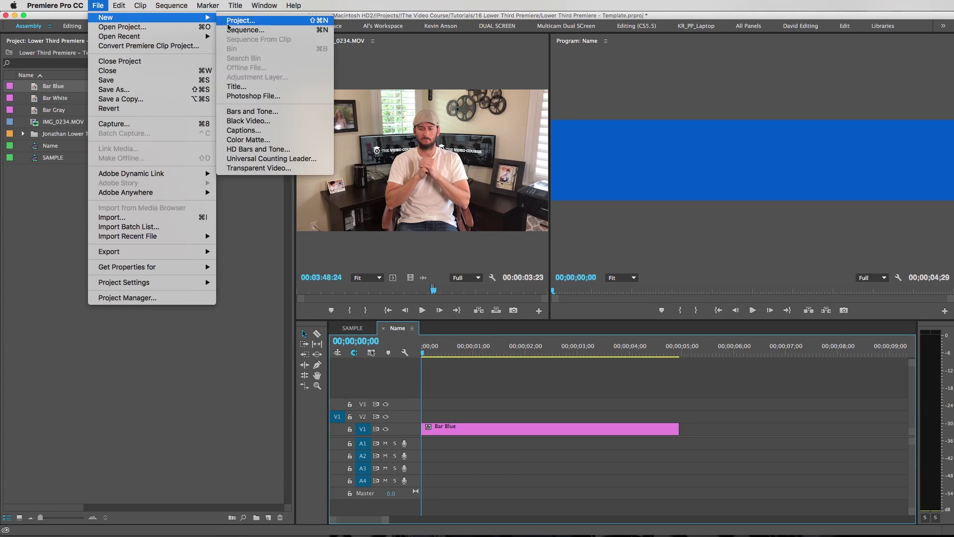
pyautogui.click(237, 87)
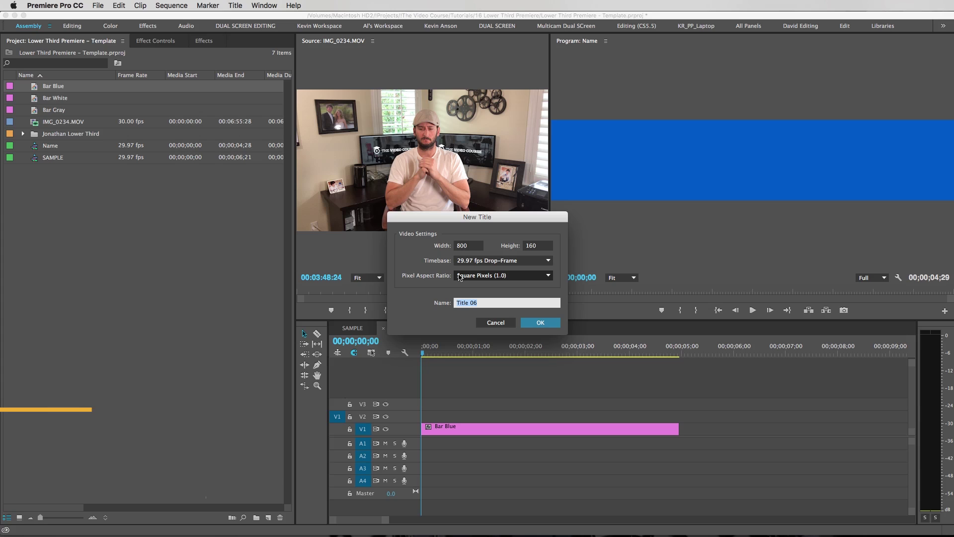
# Create the title 'Text - Name' and type the sample full name on the blue bar.
pyautogui.write('Text -')
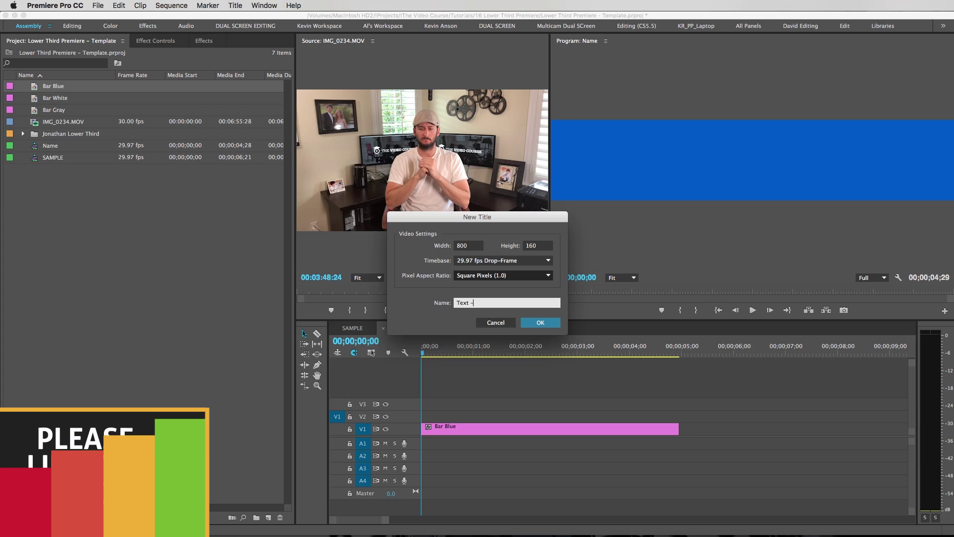
pyautogui.write(' Name')
pyautogui.press('Return')
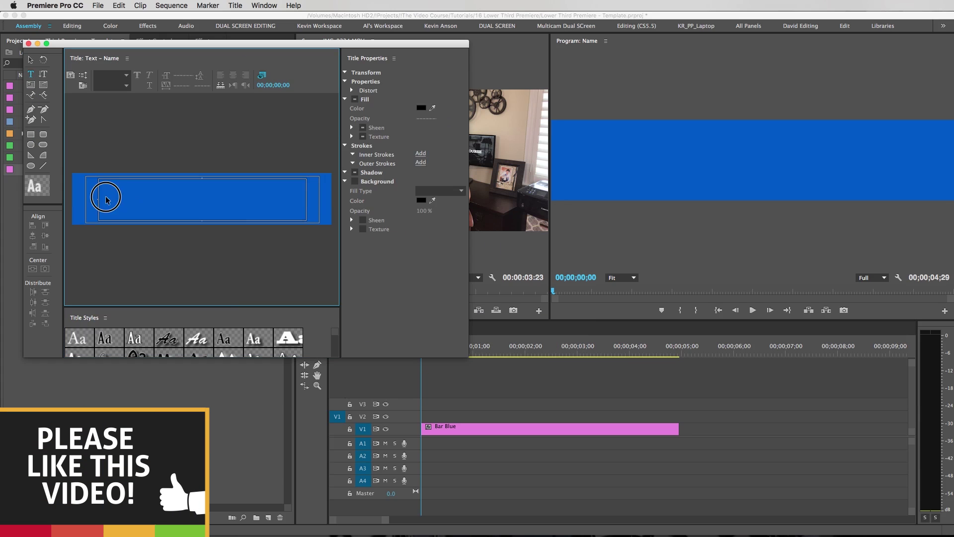
pyautogui.click(106, 192)
pyautogui.write('Jonathan Anders')
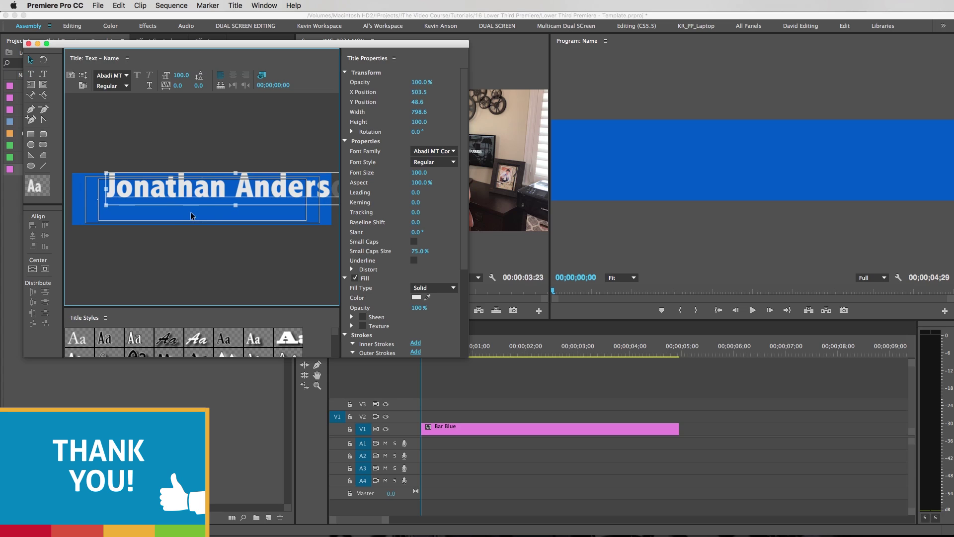
pyautogui.moveTo(199, 190); pyautogui.dragTo(173, 201)
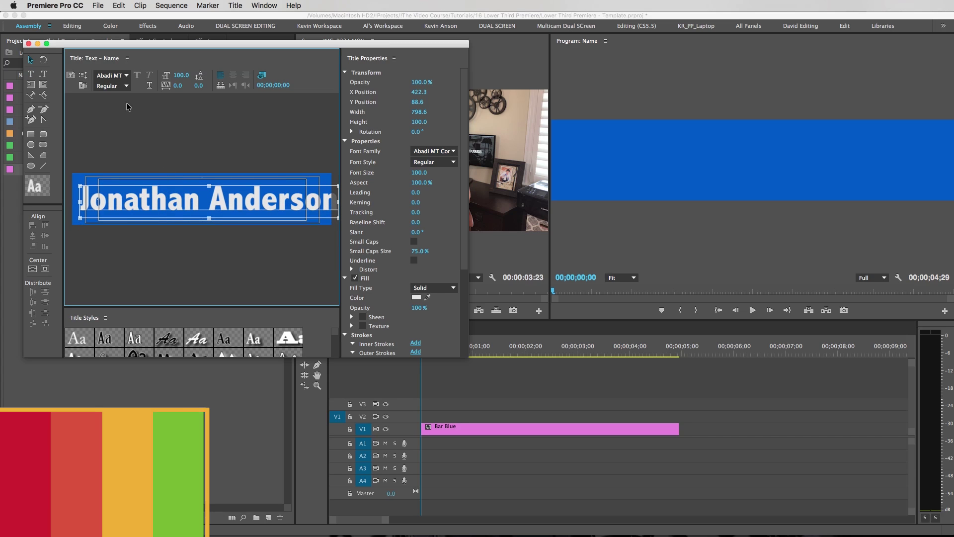
# Set the name text to Aller Bold and shrink it to fit inside the bar.
pyautogui.click(106, 76)
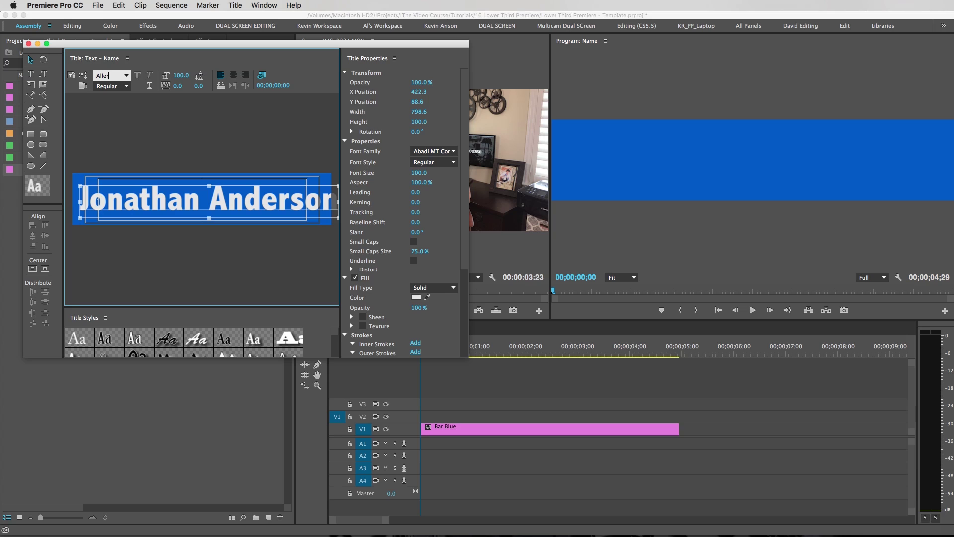
pyautogui.press('Tab')
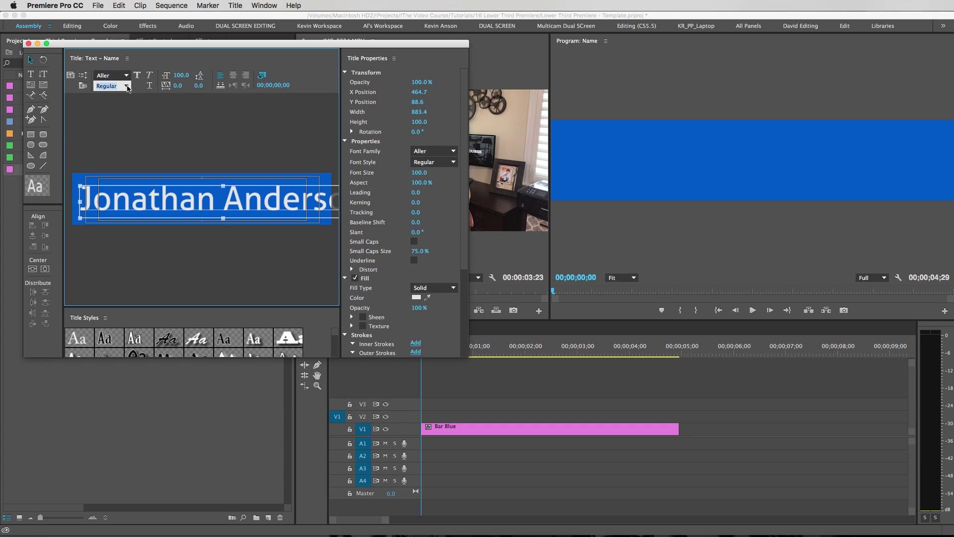
pyautogui.click(127, 86)
pyautogui.click(122, 99)
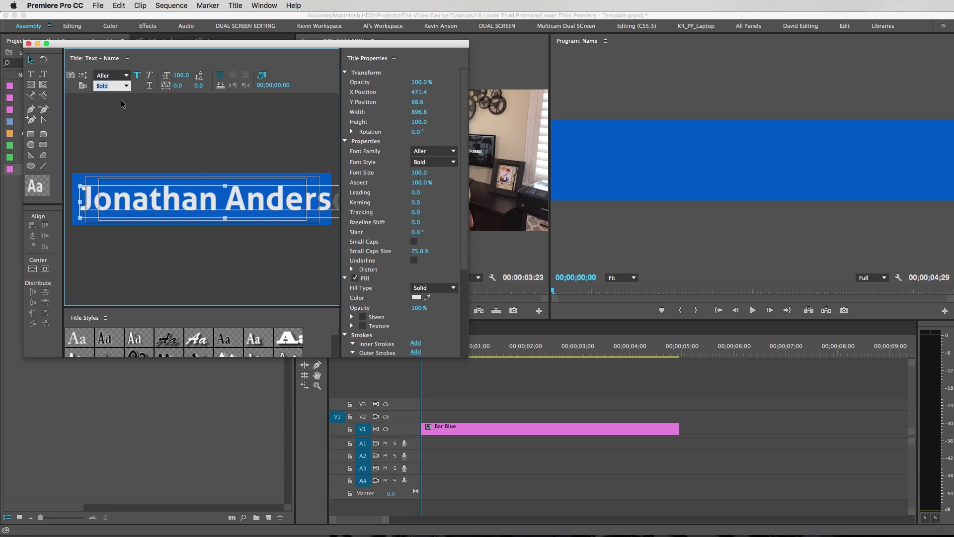
pyautogui.moveTo(336, 213); pyautogui.dragTo(294, 208)
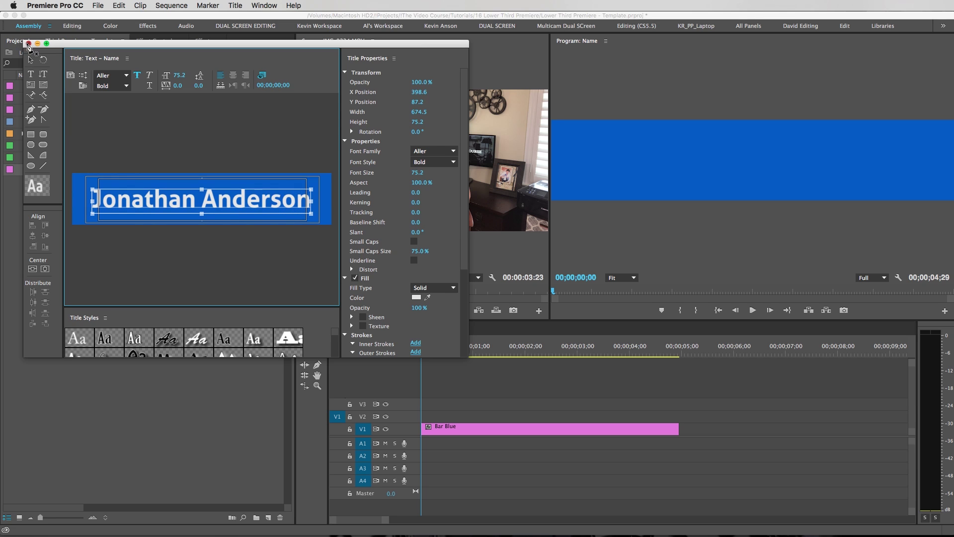
# Stack Text - Name over Bar Blue, with a Bar White clip on V1 beneath them.
pyautogui.click(29, 44)
pyautogui.moveTo(35, 169); pyautogui.dragTo(421, 422)
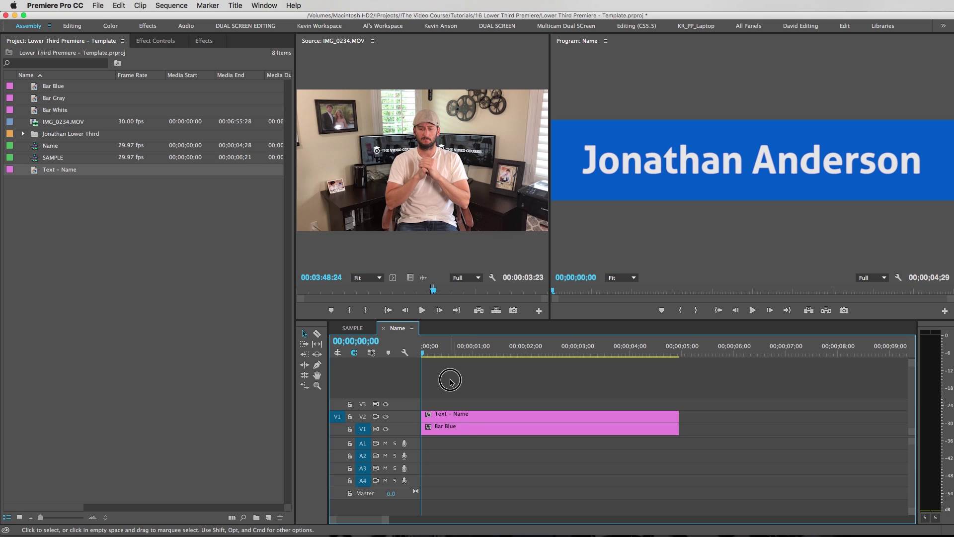
pyautogui.moveTo(451, 382); pyautogui.dragTo(473, 410)
pyautogui.click(475, 379)
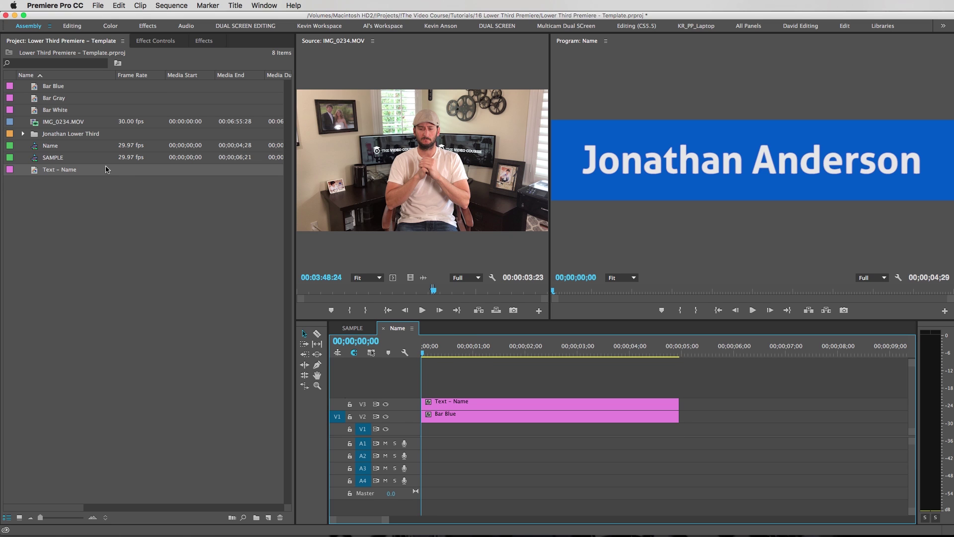
pyautogui.moveTo(38, 113); pyautogui.dragTo(425, 428)
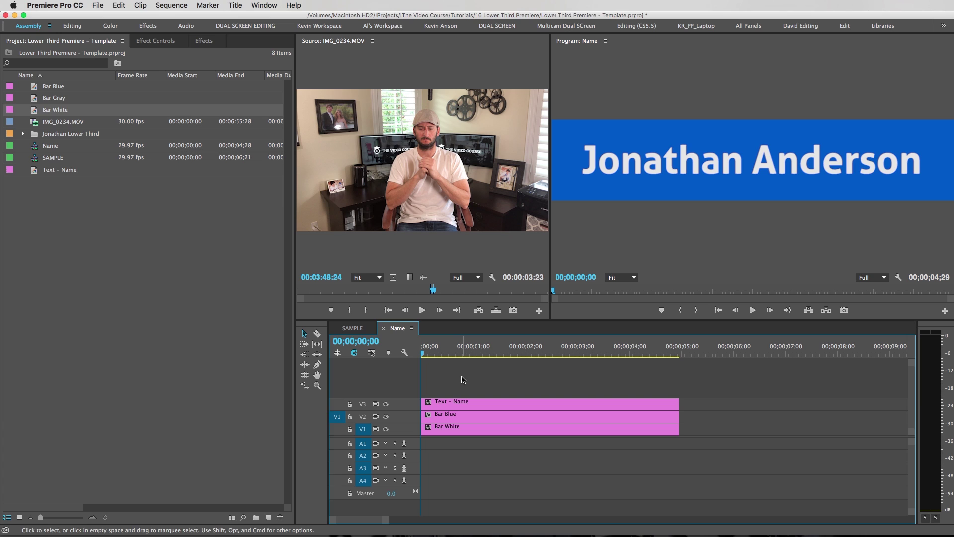
pyautogui.click(107, 209)
# Add another Bar White on a new top track and slide it right to X 1183.
pyautogui.moveTo(31, 110); pyautogui.dragTo(429, 395)
pyautogui.click(430, 394)
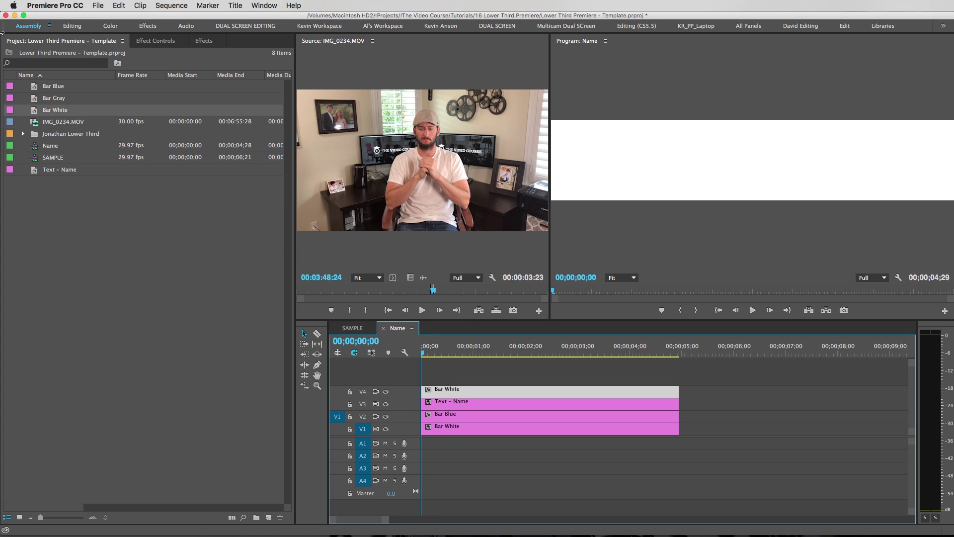
pyautogui.click(155, 40)
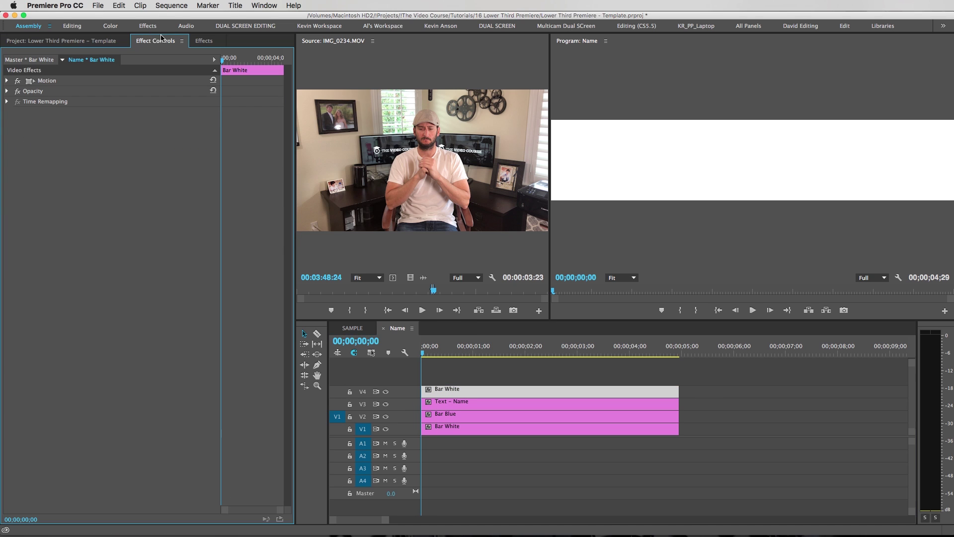
pyautogui.click(7, 81)
pyautogui.moveTo(117, 94); pyautogui.dragTo(506, 94)
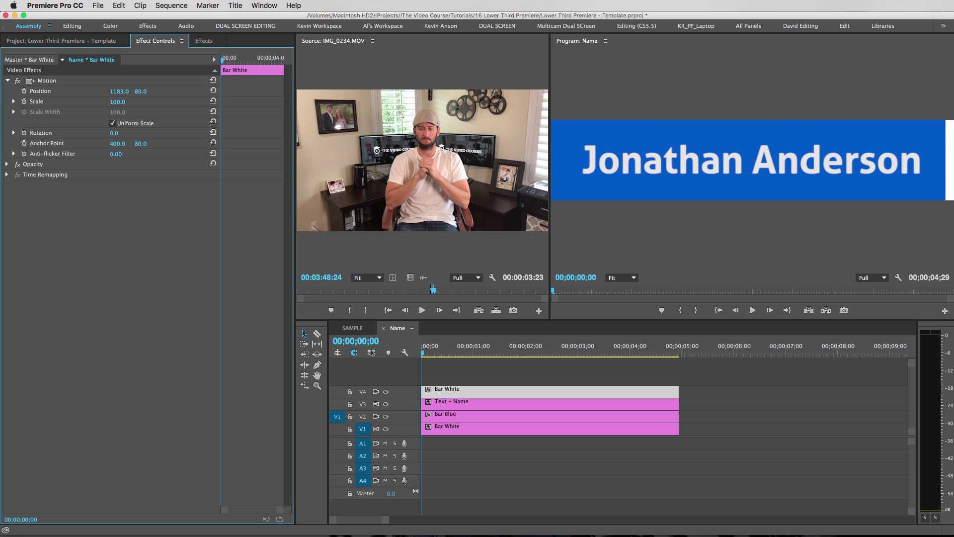
# Change the Text - Name title's name text fill to pure white.
pyautogui.doubleClick(476, 405)
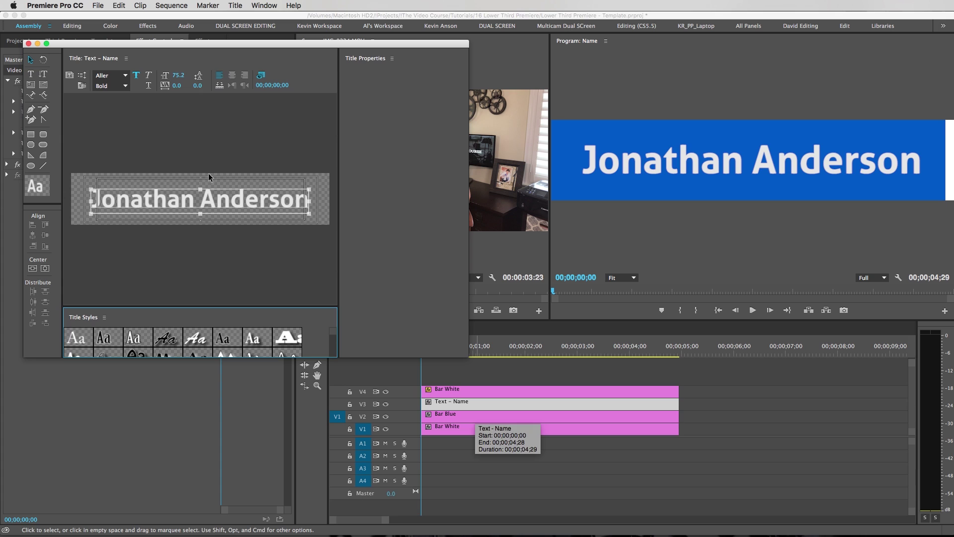
pyautogui.click(196, 199)
pyautogui.press('super+a')
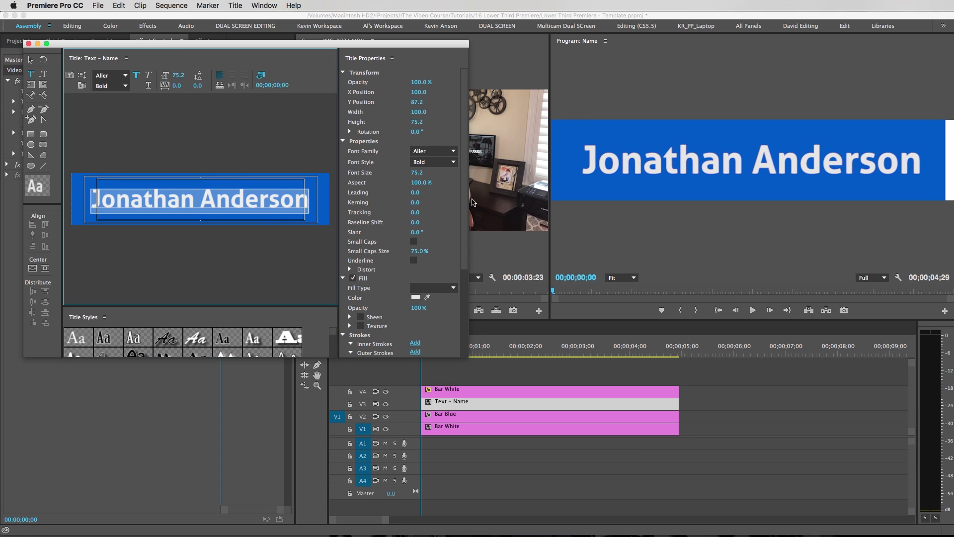
pyautogui.click(418, 297)
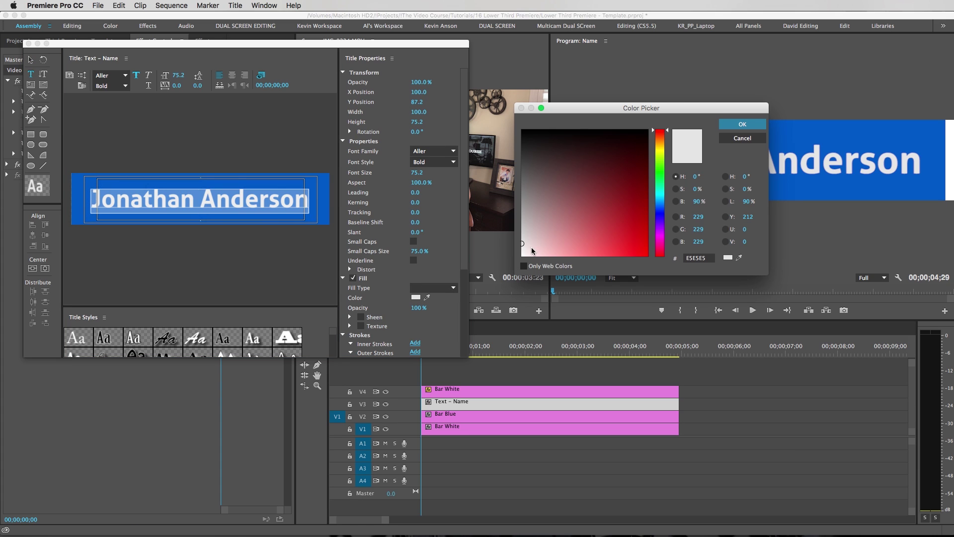
pyautogui.moveTo(532, 251); pyautogui.dragTo(511, 259)
pyautogui.press('Return')
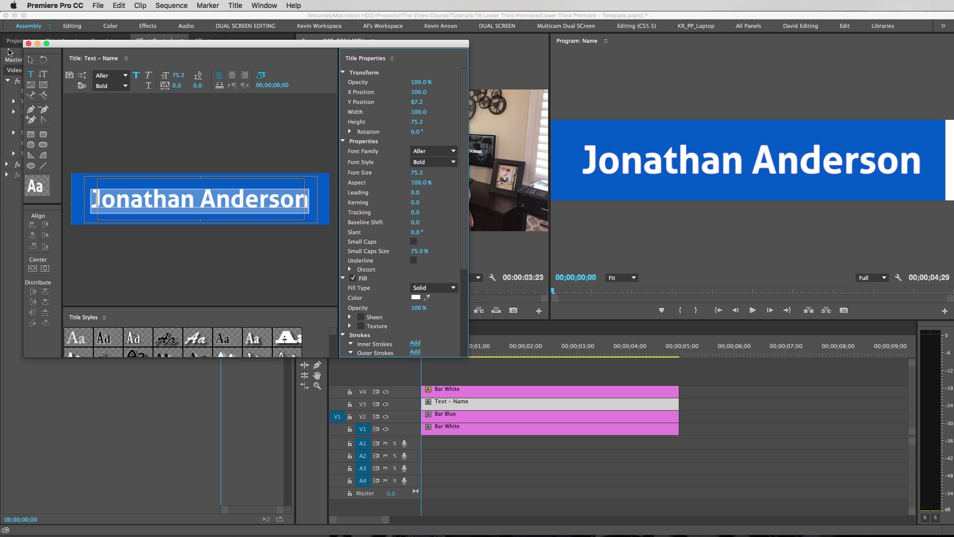
pyautogui.click(28, 44)
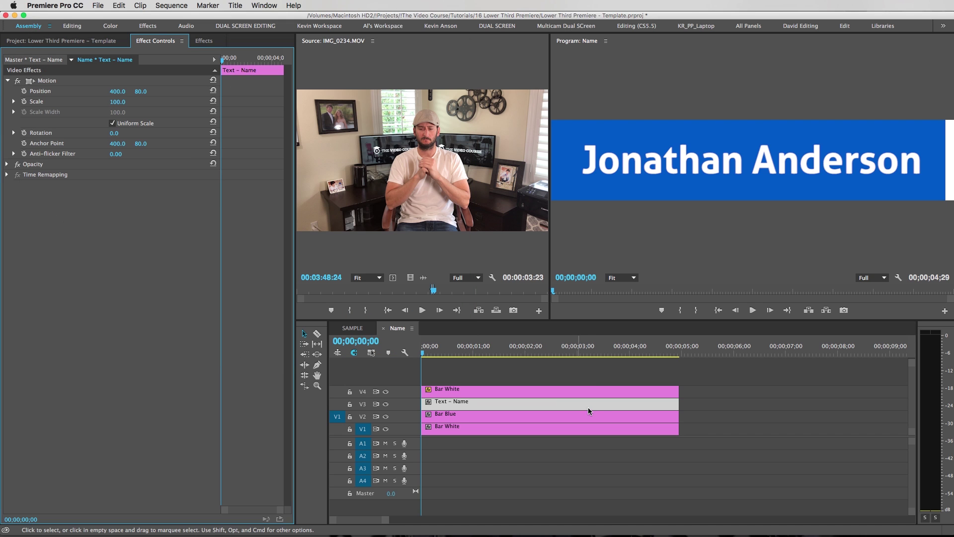
pyautogui.click(578, 382)
pyautogui.hotkey('shift', '1')
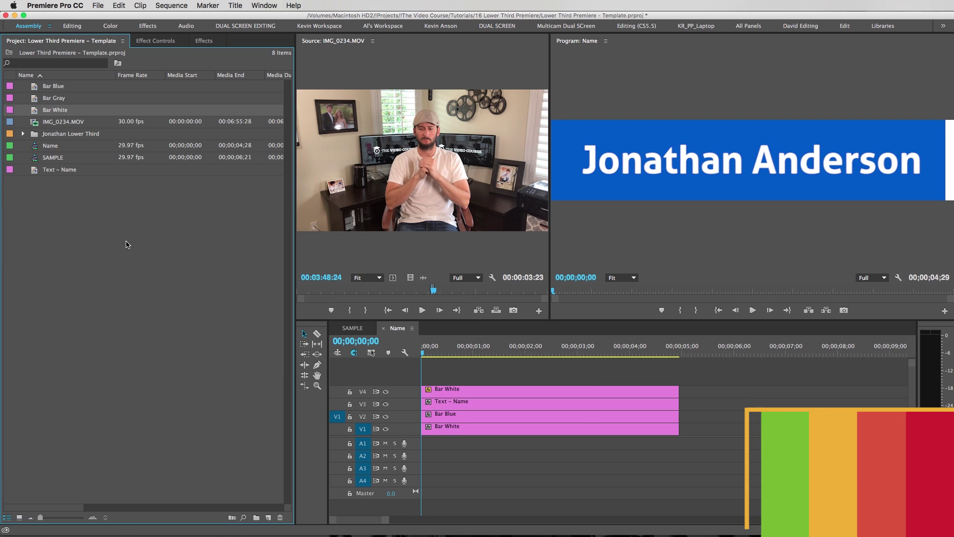
pyautogui.click(367, 330)
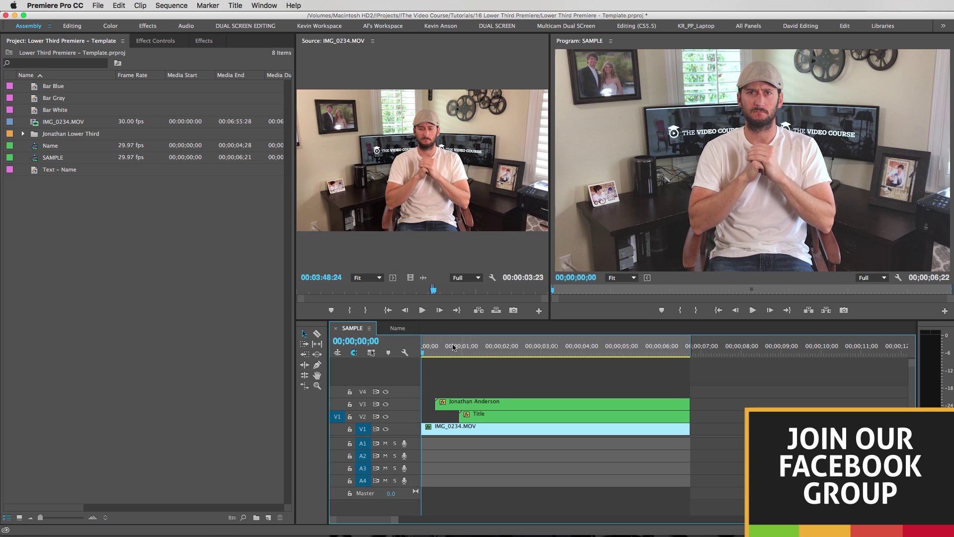
pyautogui.moveTo(454, 347); pyautogui.dragTo(492, 354)
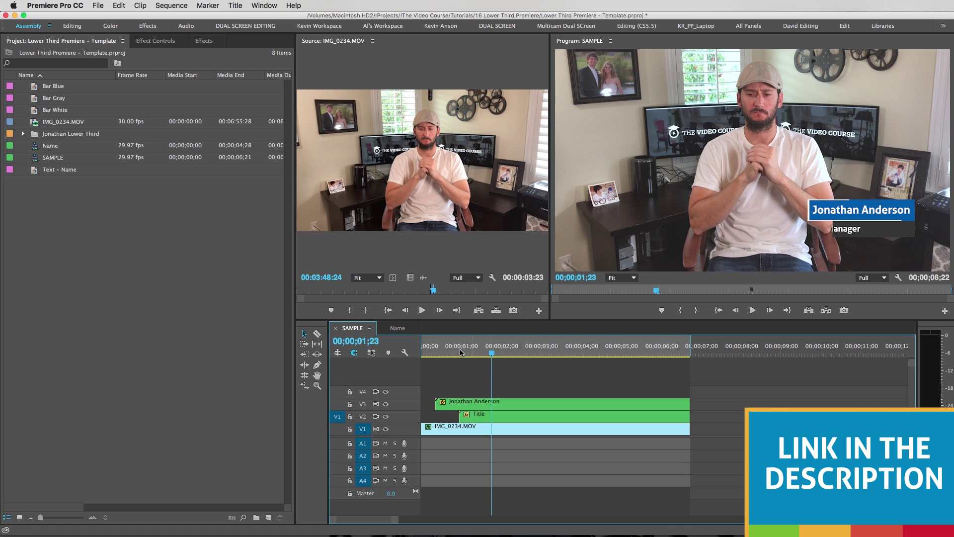
pyautogui.click(398, 328)
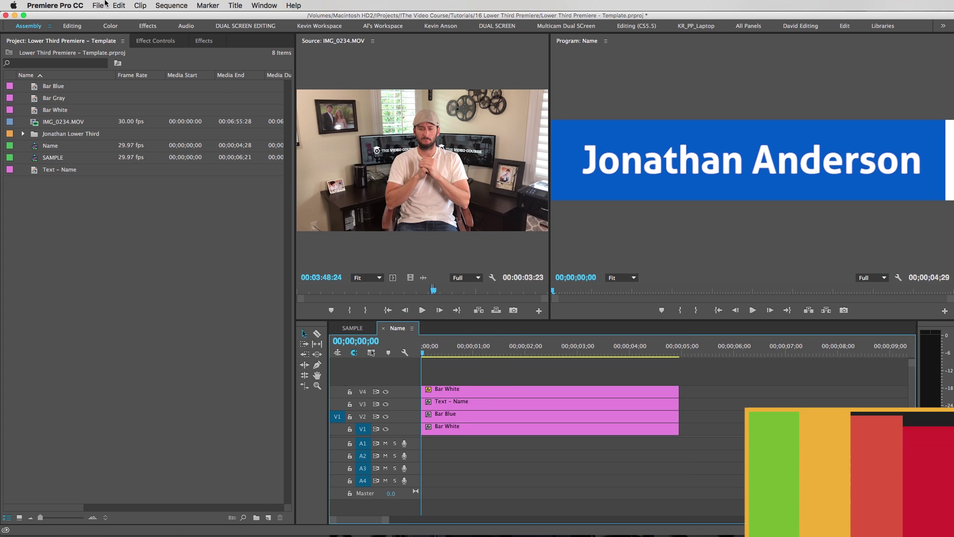
# Create a title named 'Text - Line' and draw a horizontal line along the blue bar's top.
pyautogui.click(105, 5)
pyautogui.moveTo(107, 17)
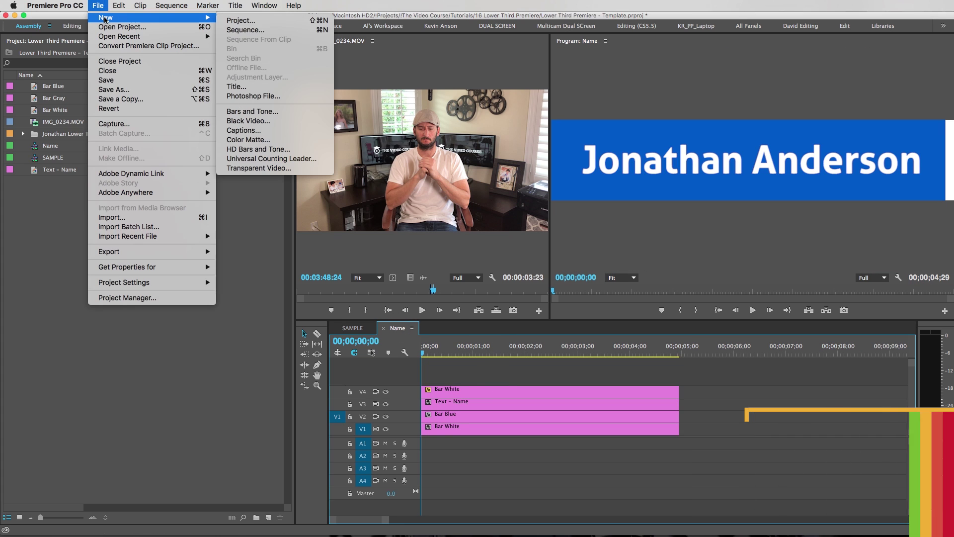
pyautogui.click(242, 88)
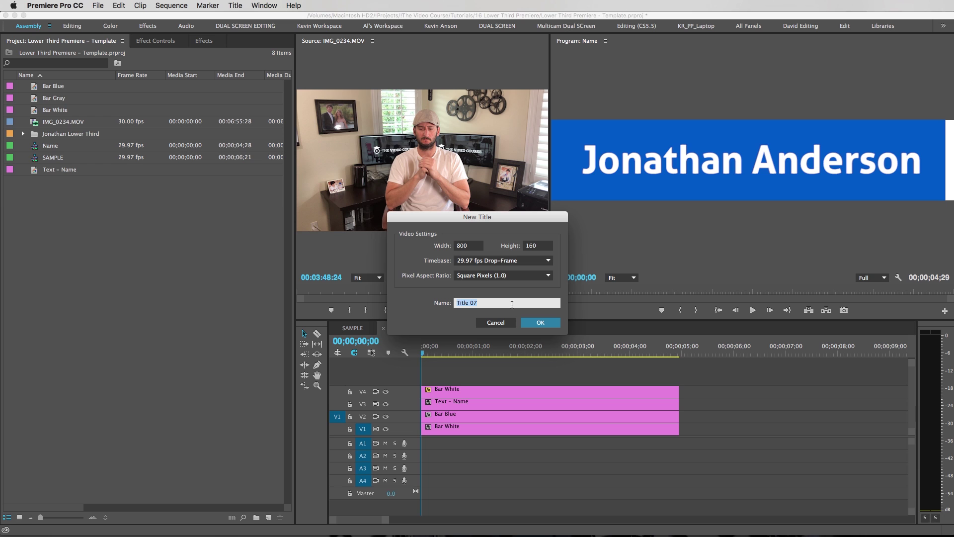
pyautogui.write('Text - Line')
pyautogui.press('Return')
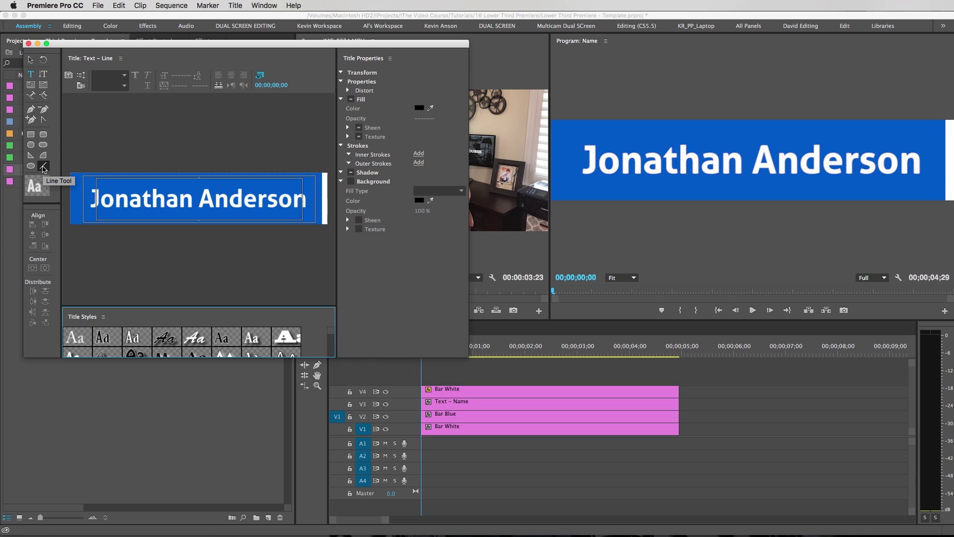
pyautogui.click(43, 165)
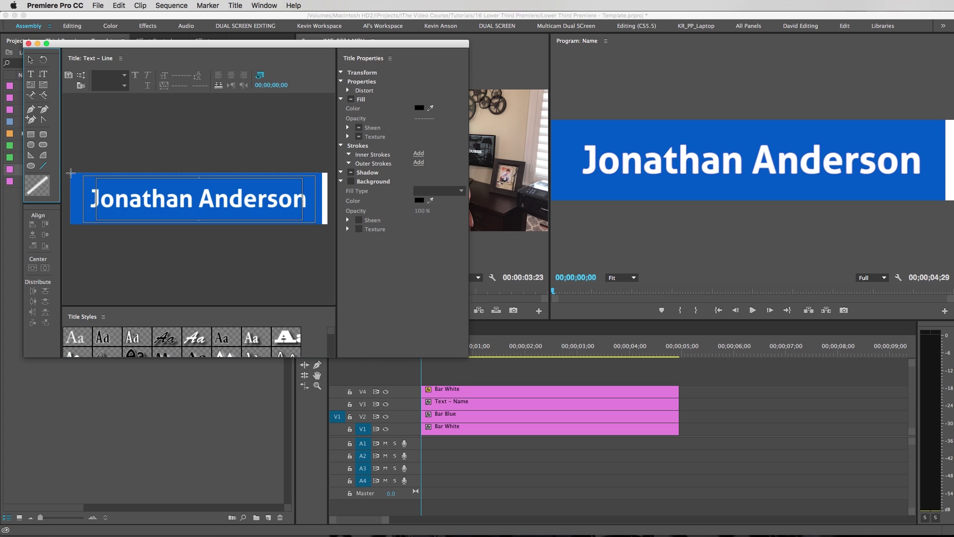
pyautogui.moveTo(71, 172); pyautogui.dragTo(327, 173)
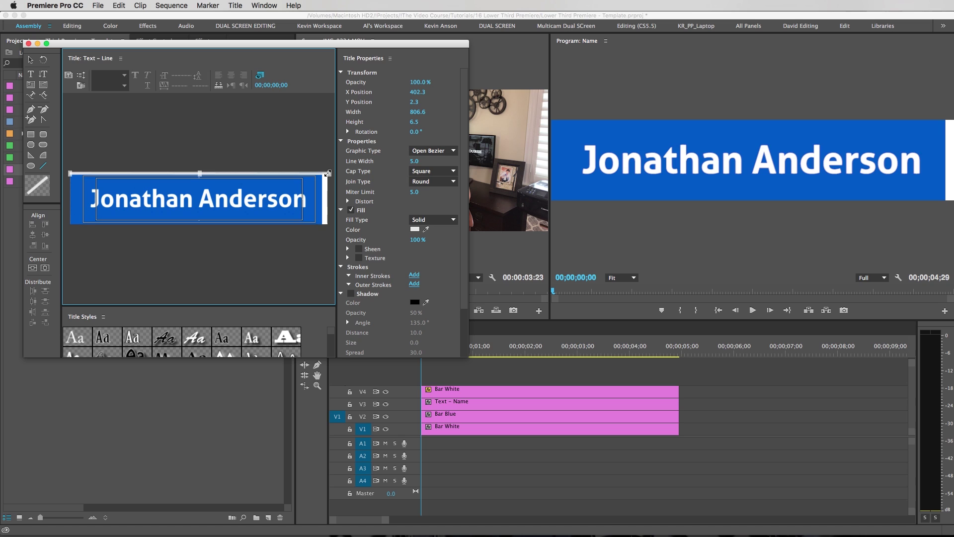
# Set the line width to 5 and its fill colour to pure white FFFFFF.
pyautogui.click(416, 161)
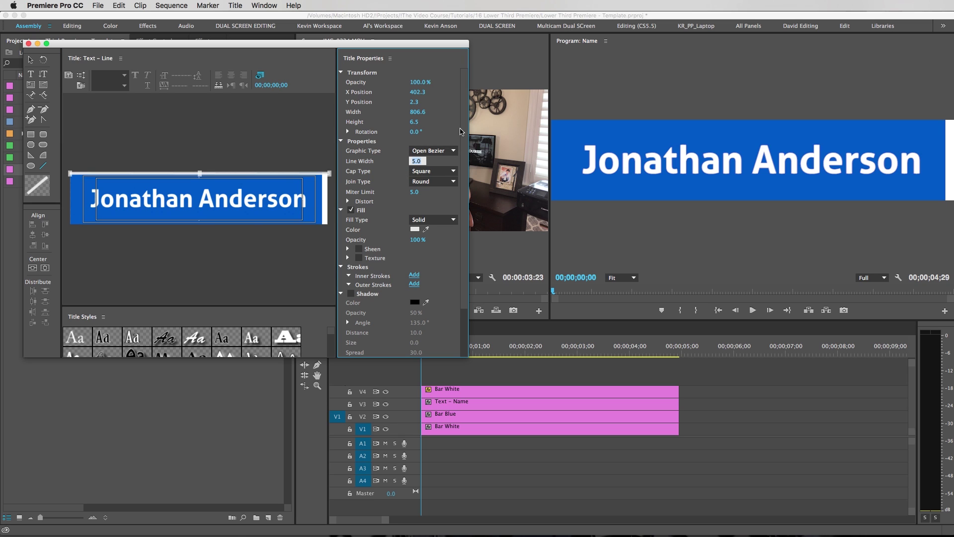
pyautogui.write('10')
pyautogui.press('Return')
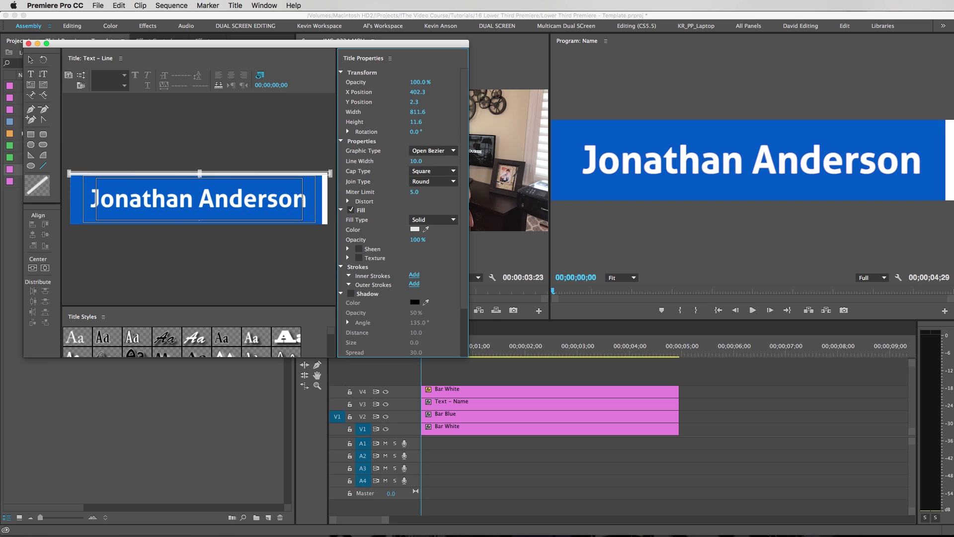
pyautogui.click(416, 161)
pyautogui.write('5')
pyautogui.press('Return')
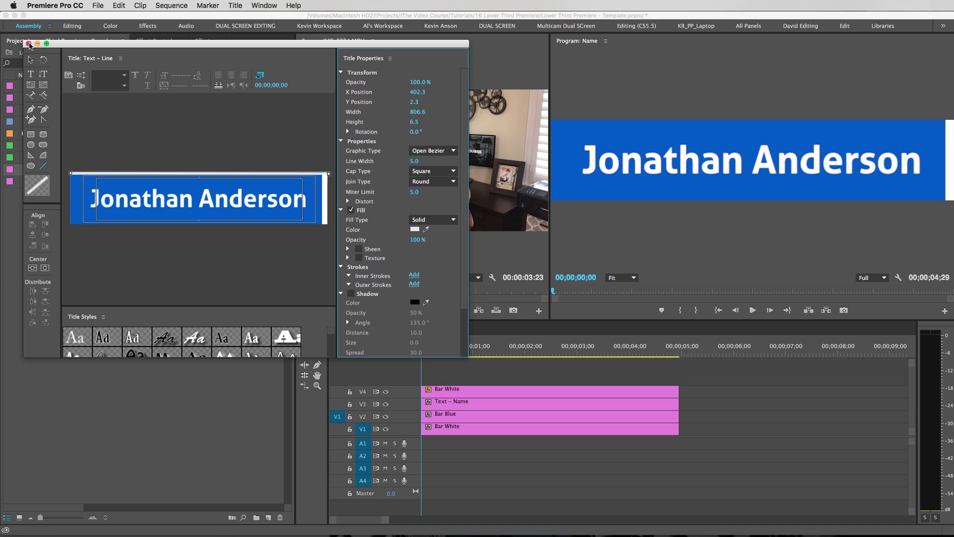
pyautogui.click(415, 229)
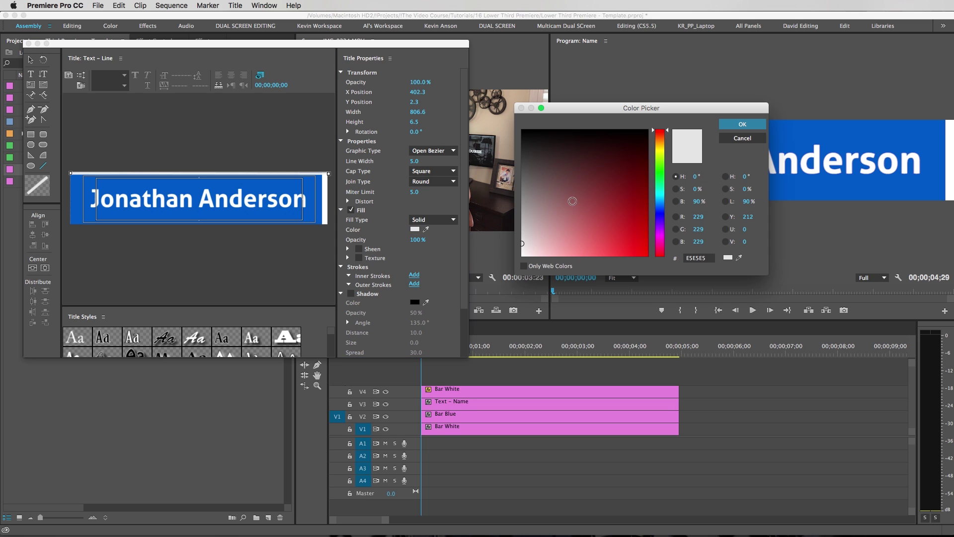
pyautogui.moveTo(572, 201)
pyautogui.mouseDown()
pyautogui.moveTo(472, 68)
pyautogui.moveTo(438, 312)
pyautogui.mouseUp()
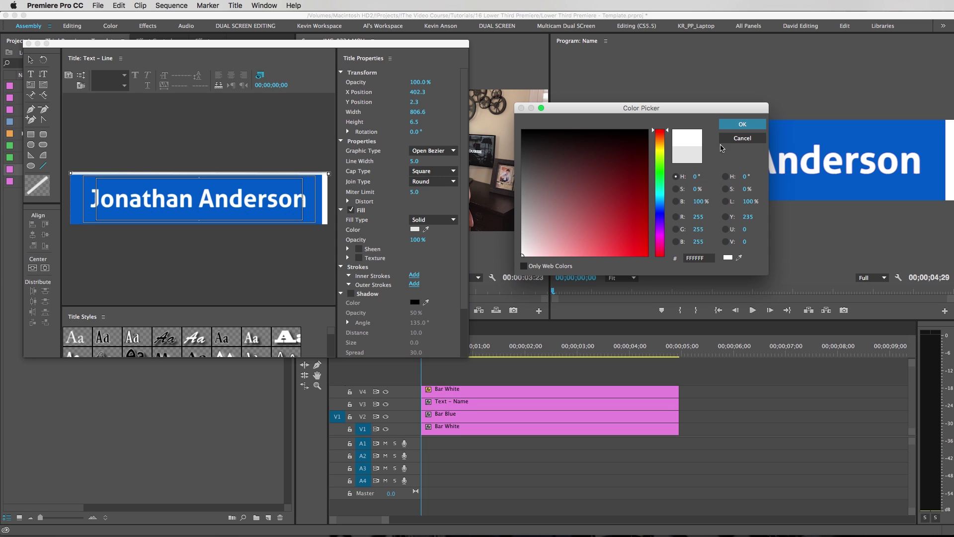
pyautogui.click(741, 123)
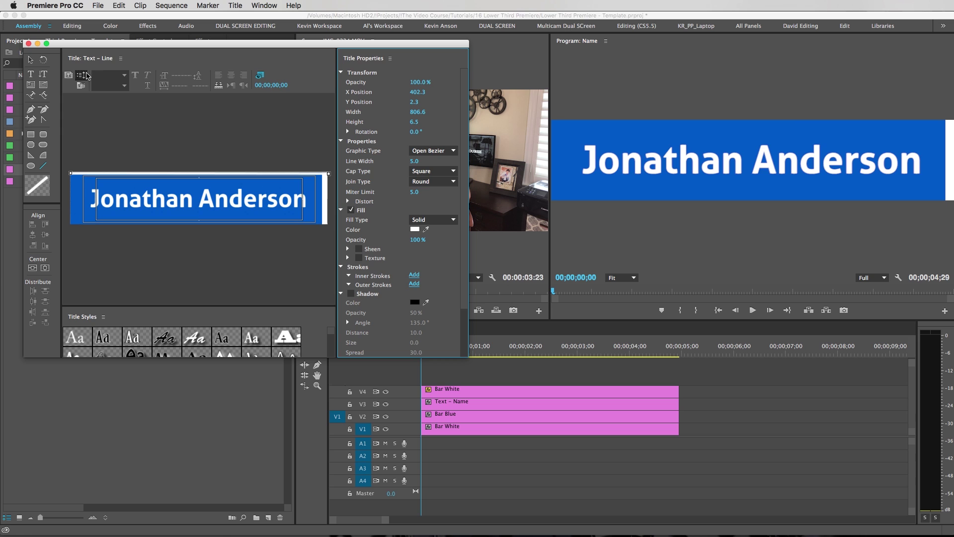
# Place Text - Line on a new upper track and move it down to position 400, 234.
pyautogui.click(29, 43)
pyautogui.moveTo(92, 184); pyautogui.dragTo(463, 366)
pyautogui.click(156, 41)
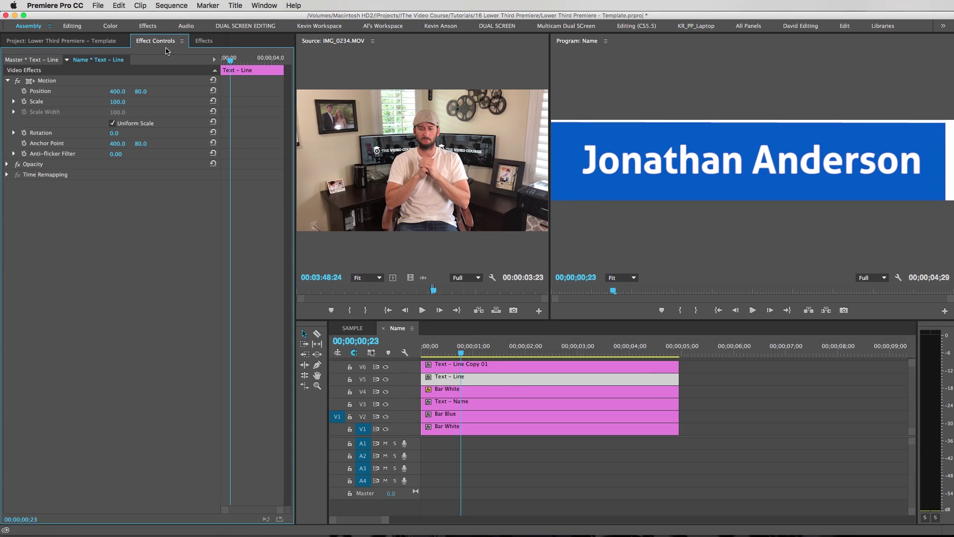
pyautogui.moveTo(141, 94); pyautogui.dragTo(218, 94)
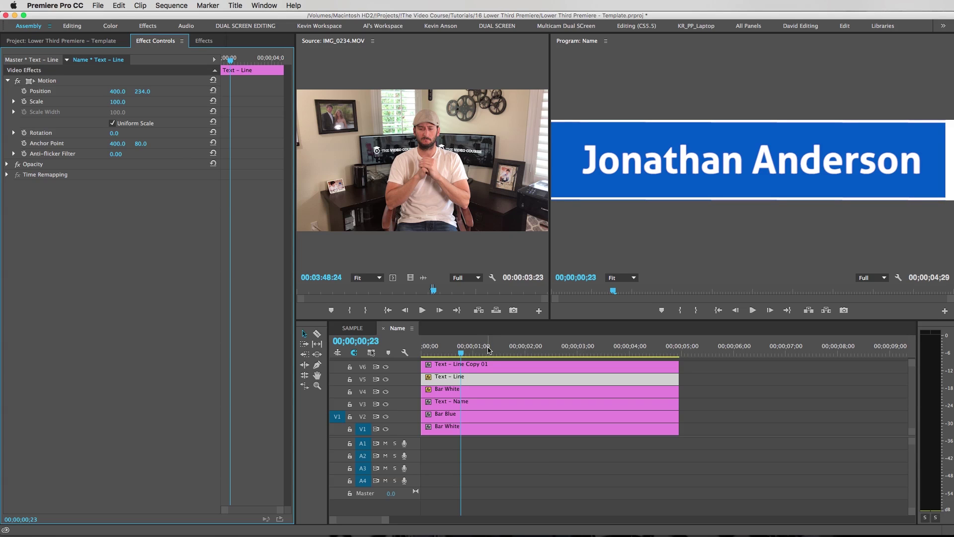
pyautogui.click(781, 442)
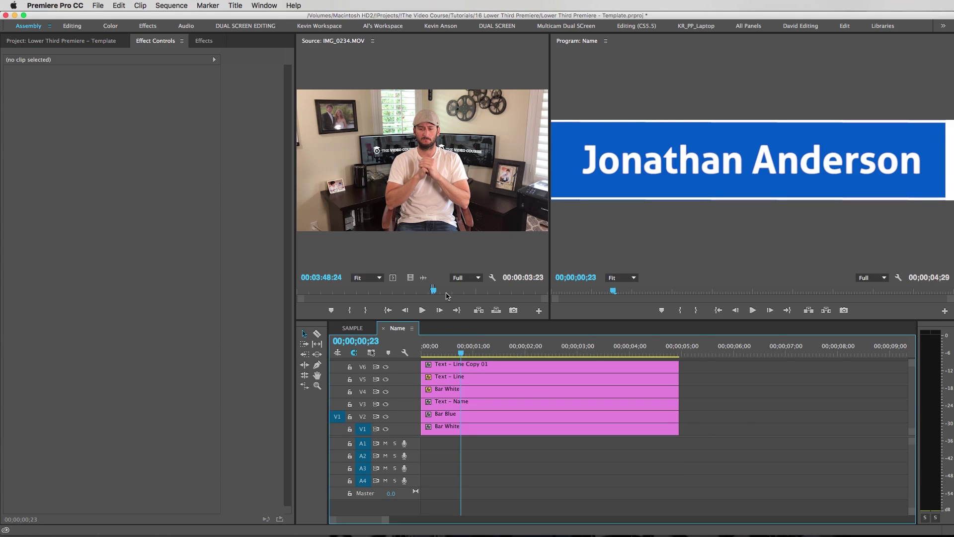
# Hide all layers above Bar White and set its Position keyframes at 0 and 20 frames.
pyautogui.moveTo(455, 320); pyautogui.dragTo(454, 265)
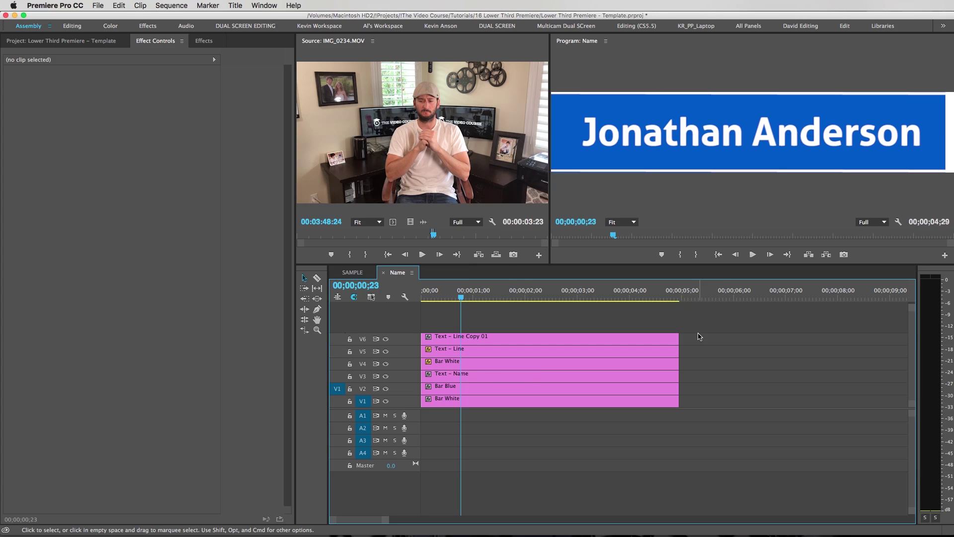
pyautogui.moveTo(386, 389); pyautogui.dragTo(386, 339)
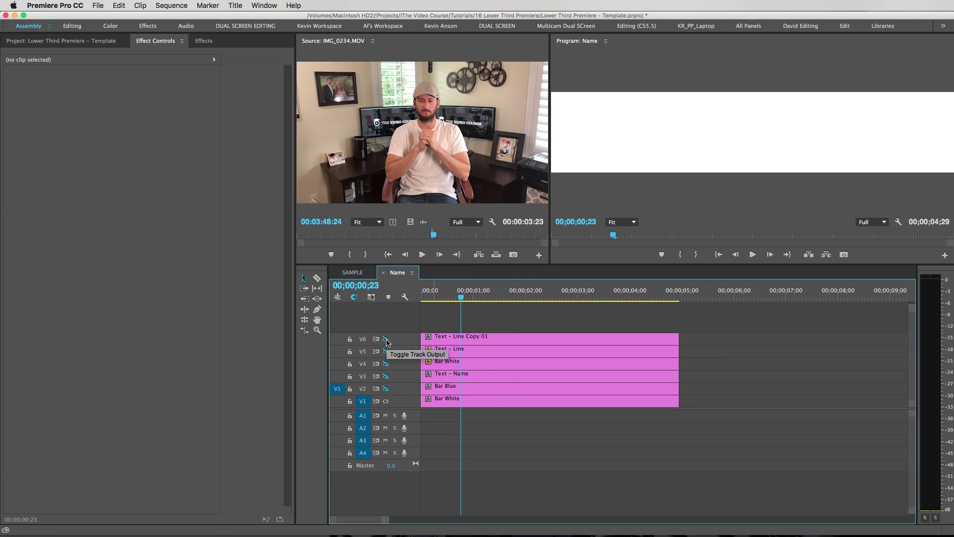
pyautogui.press('Home')
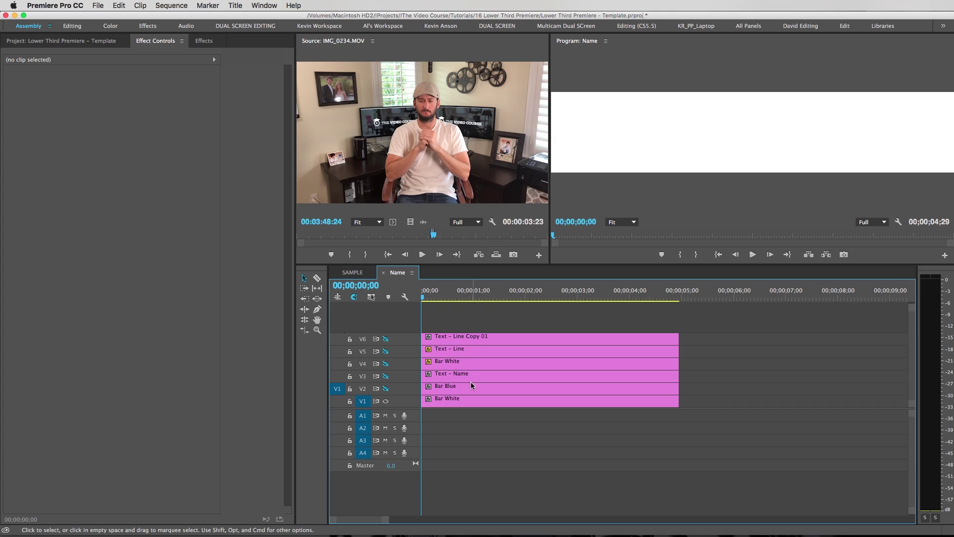
pyautogui.click(471, 404)
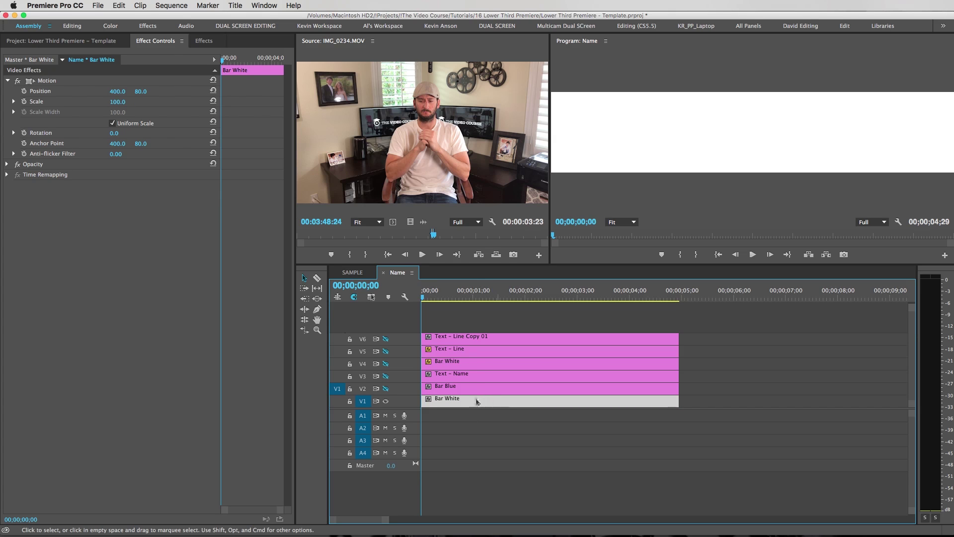
pyautogui.click(24, 92)
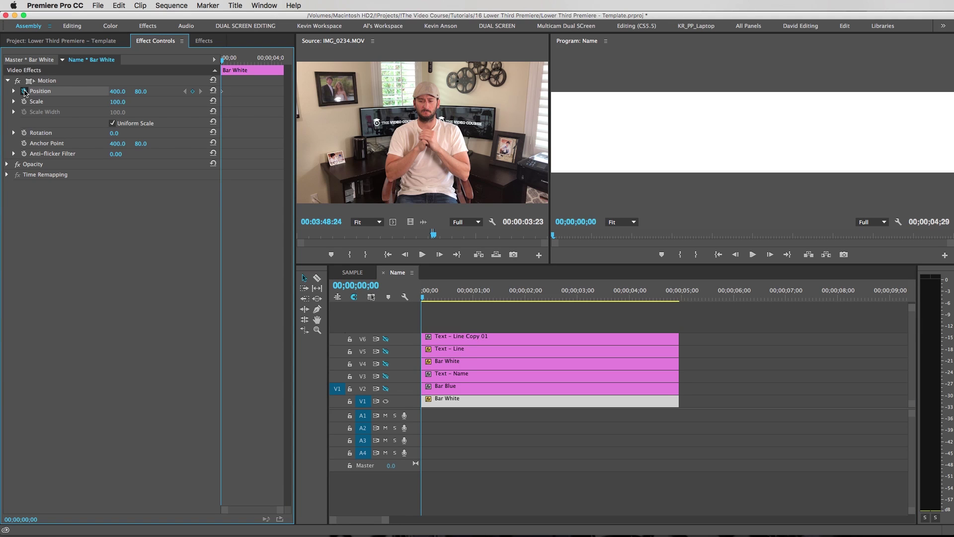
pyautogui.press('space')
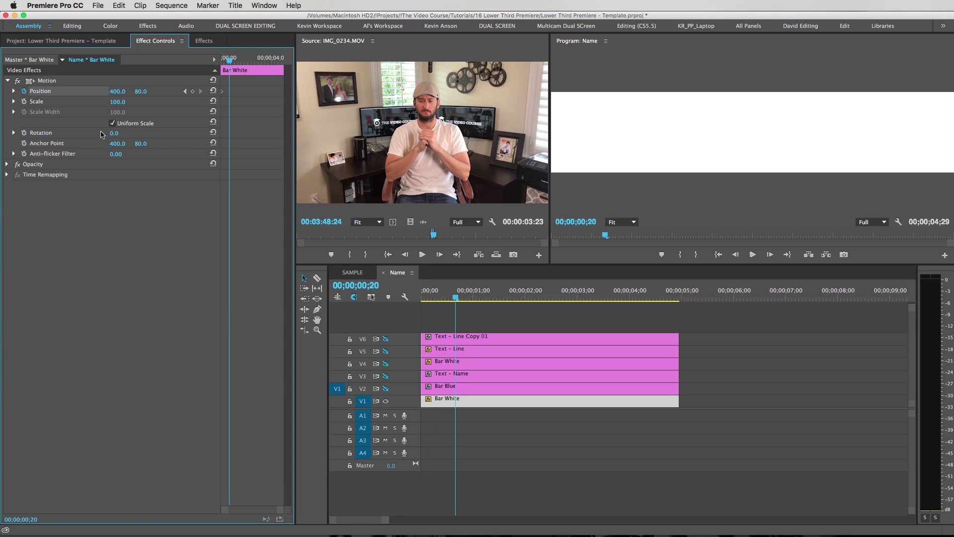
pyautogui.click(193, 91)
# Start the white bar at Y -86, apply Ease In, and preview the slide-down.
pyautogui.click(185, 91)
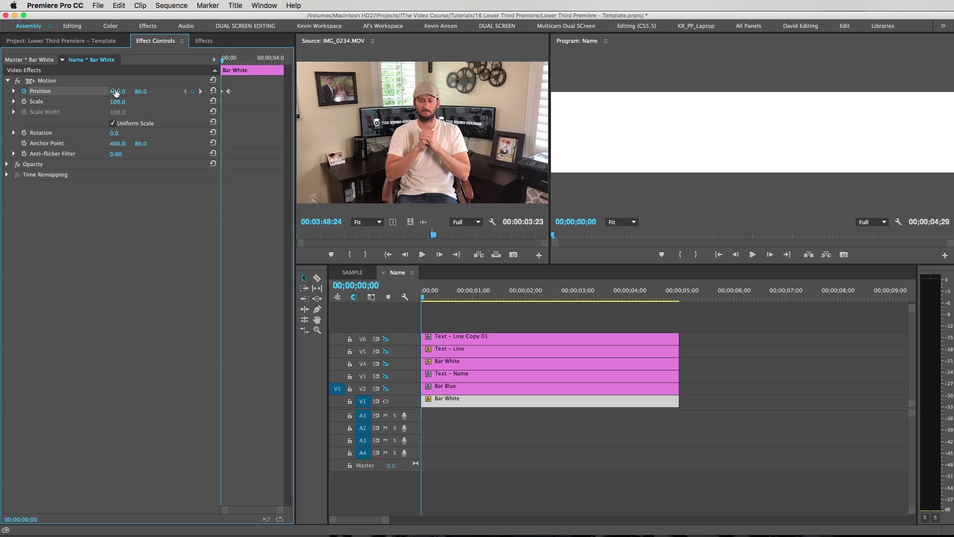
pyautogui.moveTo(148, 94); pyautogui.dragTo(65, 94)
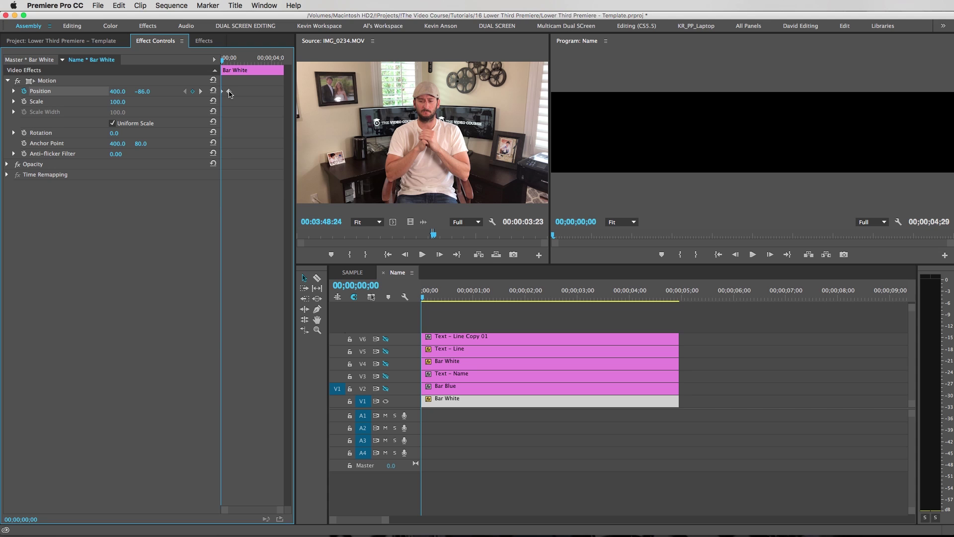
pyautogui.rightClick(229, 92)
pyautogui.moveTo(298, 175)
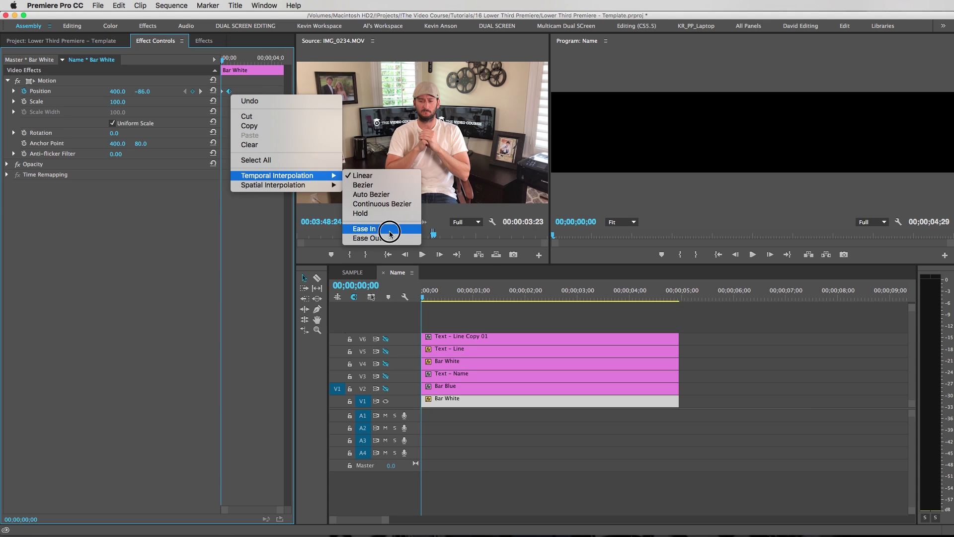
pyautogui.click(390, 232)
pyautogui.click(476, 329)
pyautogui.moveTo(422, 298)
pyautogui.mouseDown()
pyautogui.moveTo(457, 308)
pyautogui.moveTo(412, 305)
pyautogui.mouseUp()
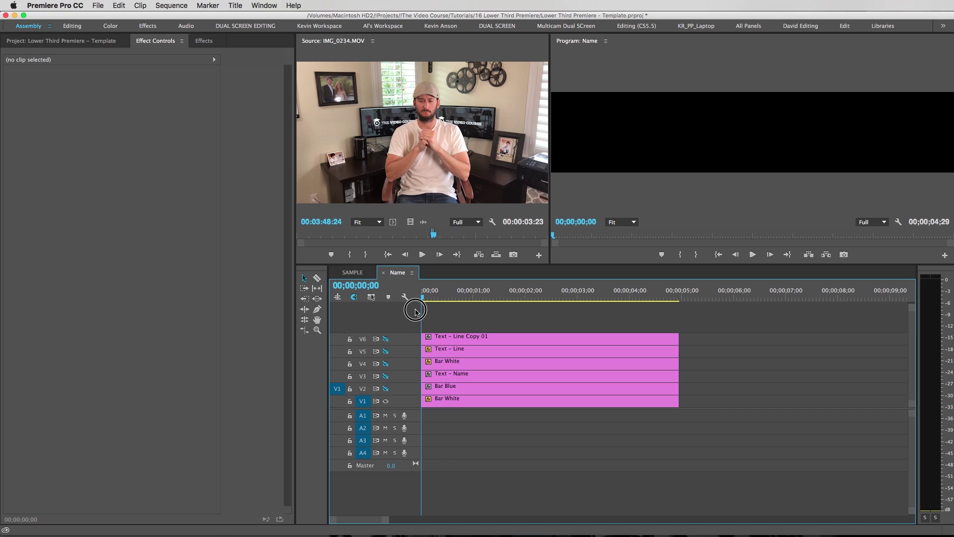
# Keyframe Bar Blue's Position at 0 and 20 frames, starting above frame at 400, -83.
pyautogui.click(385, 389)
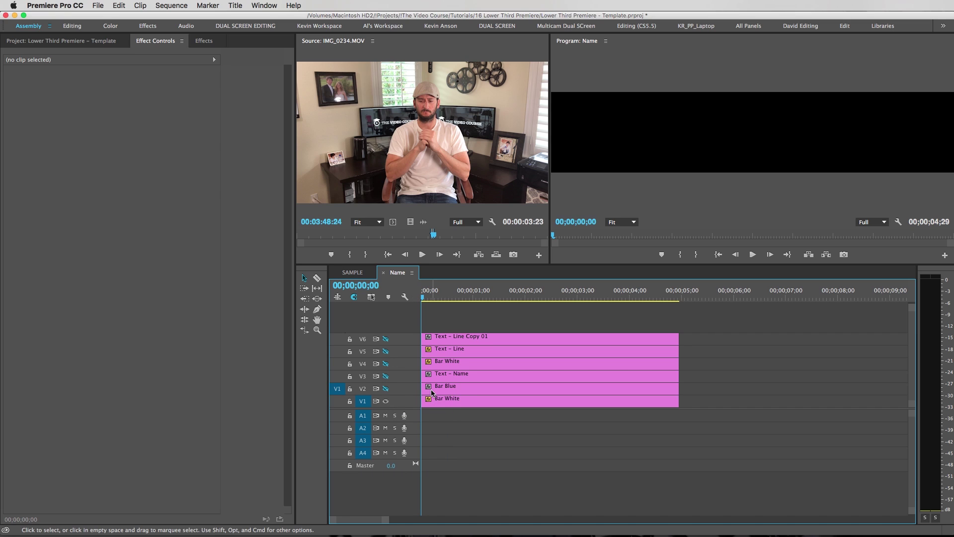
pyautogui.click(447, 388)
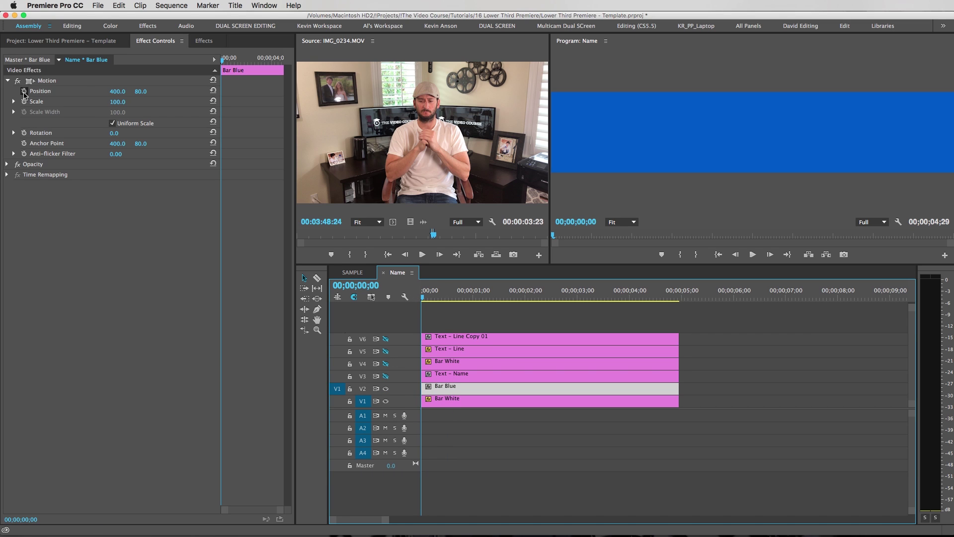
pyautogui.click(24, 91)
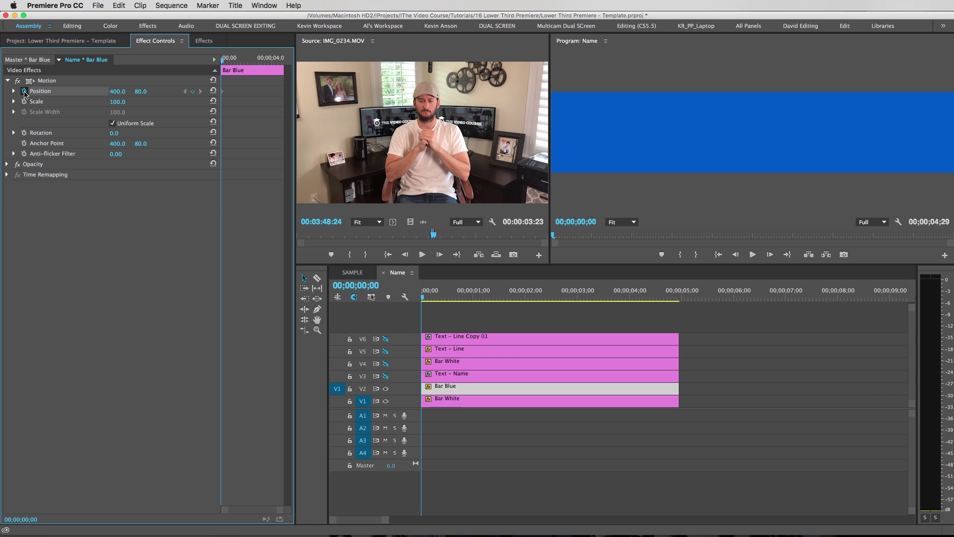
pyautogui.press('space')
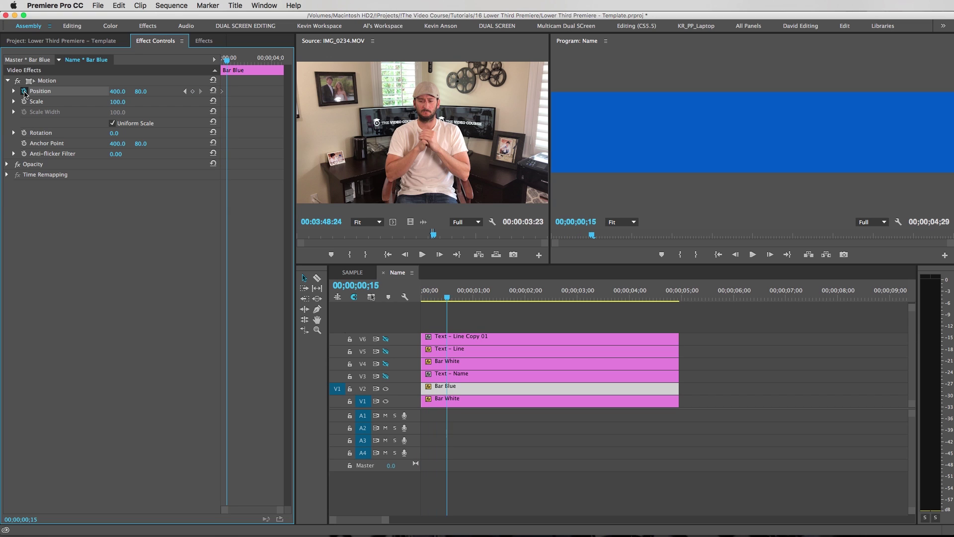
pyautogui.click(192, 90)
pyautogui.click(185, 91)
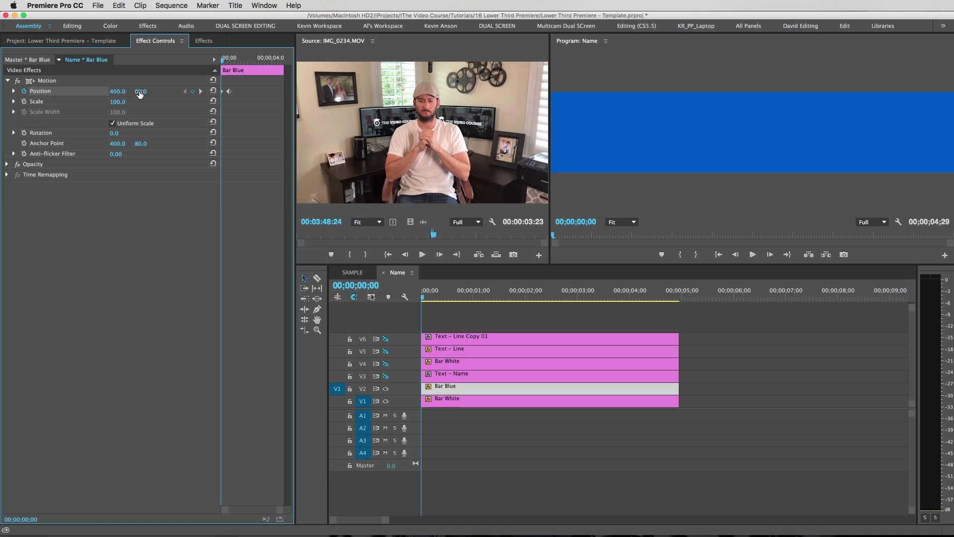
pyautogui.moveTo(140, 94); pyautogui.dragTo(97, 94)
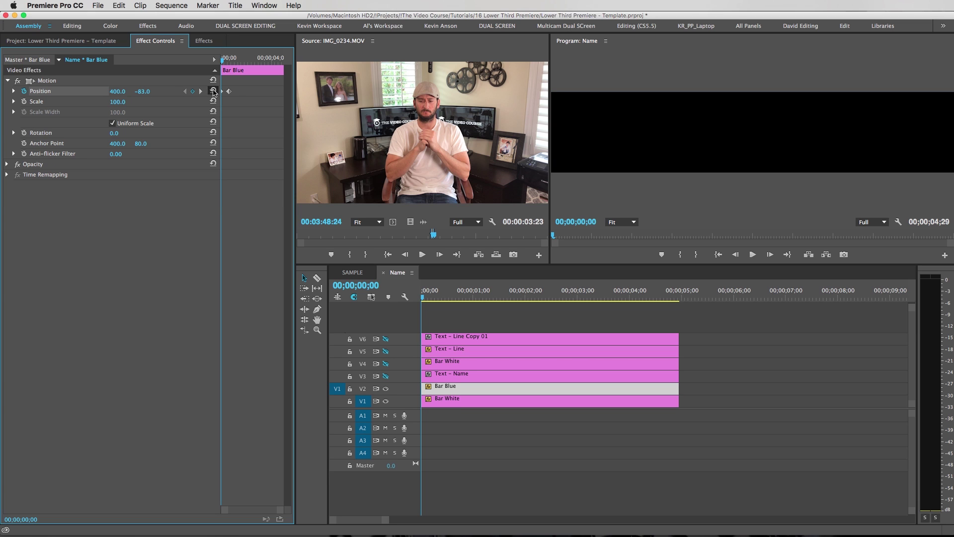
# Give the start keyframe Auto Bezier and shift the Bar Blue clip 9 frames later.
pyautogui.rightClick(229, 91)
pyautogui.moveTo(298, 176)
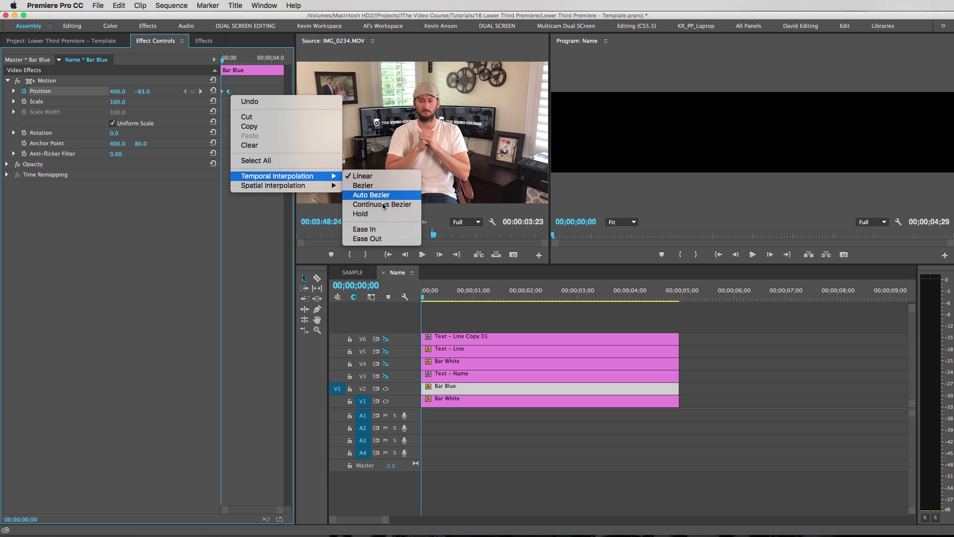
pyautogui.click(428, 278)
pyautogui.click(443, 321)
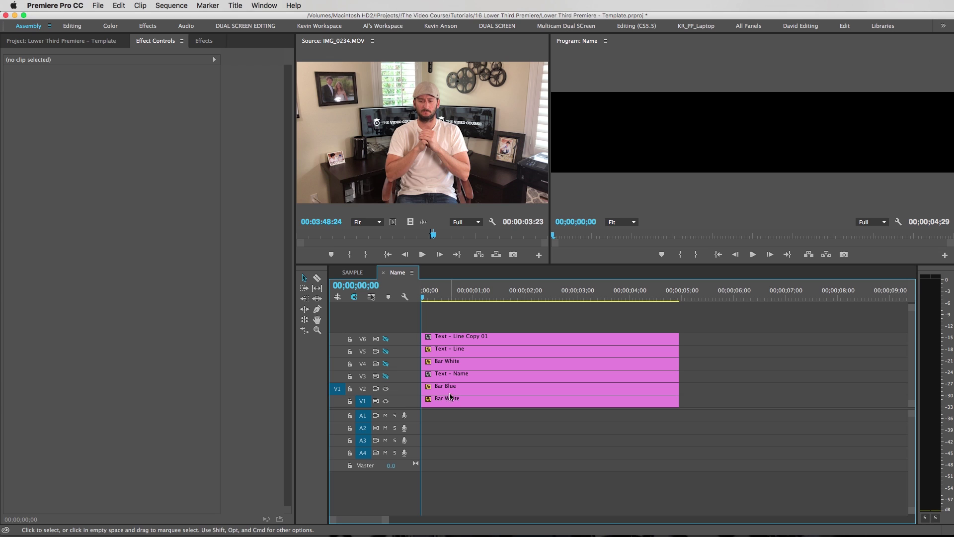
pyautogui.moveTo(449, 390); pyautogui.dragTo(465, 391)
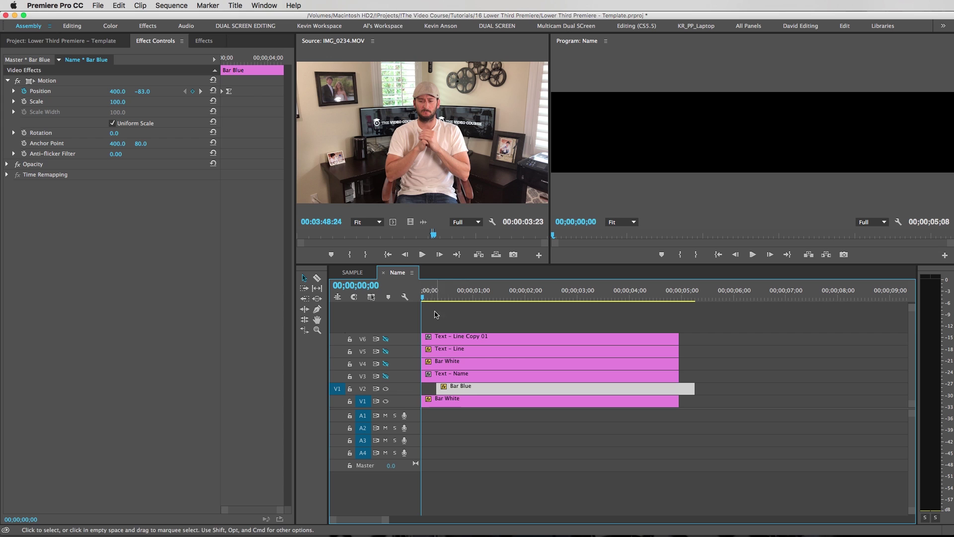
pyautogui.click(424, 298)
pyautogui.moveTo(424, 298); pyautogui.dragTo(458, 298)
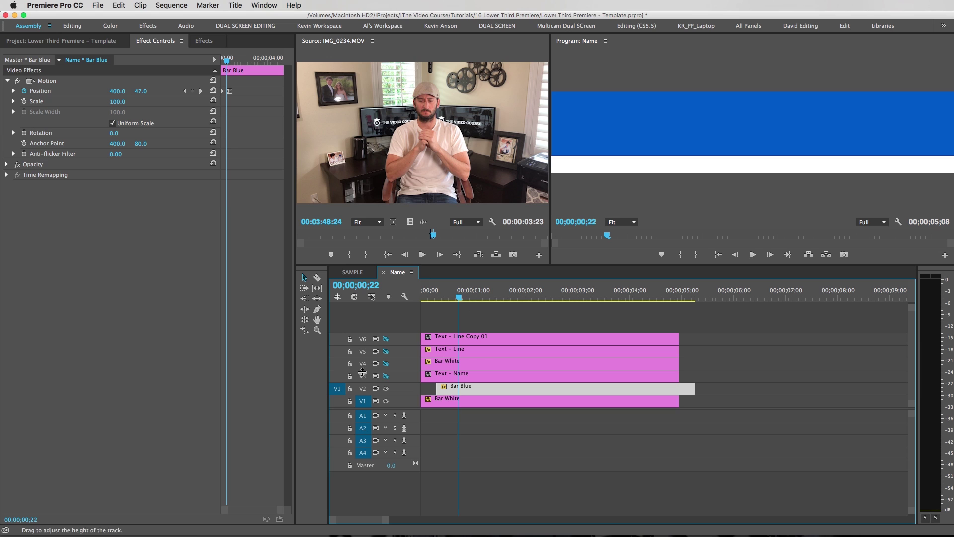
# Show Text - Name on V3 and trim its start 15 frames later.
pyautogui.click(386, 376)
pyautogui.click(458, 377)
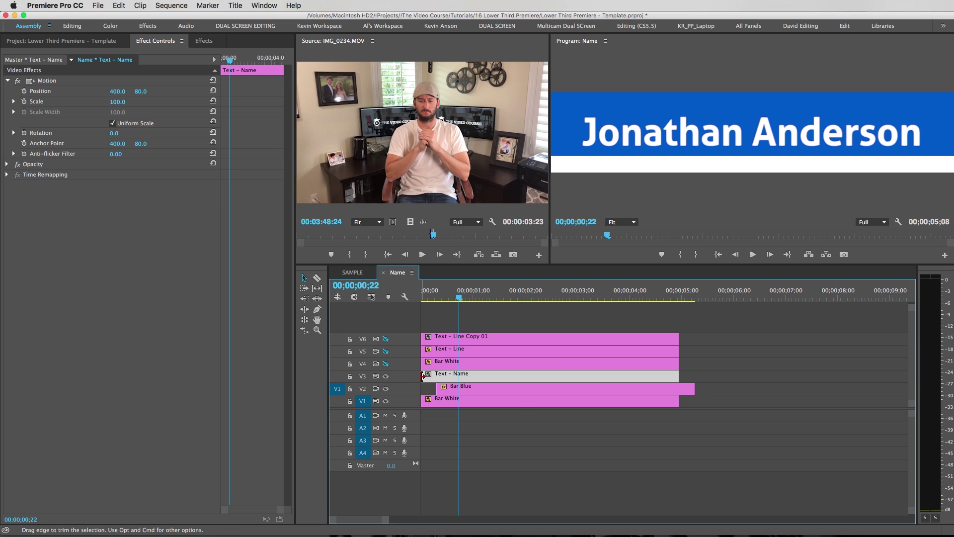
pyautogui.moveTo(421, 377); pyautogui.dragTo(458, 378)
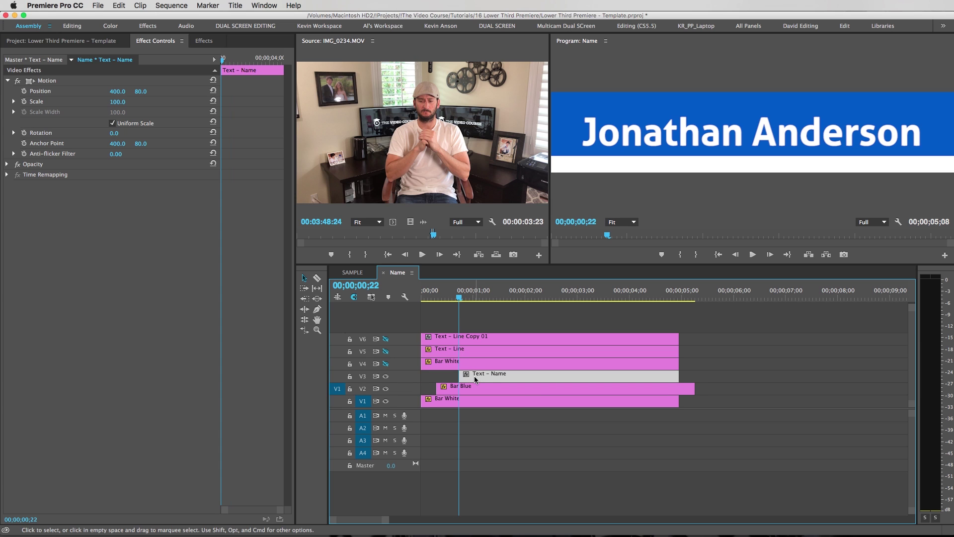
pyautogui.click(202, 42)
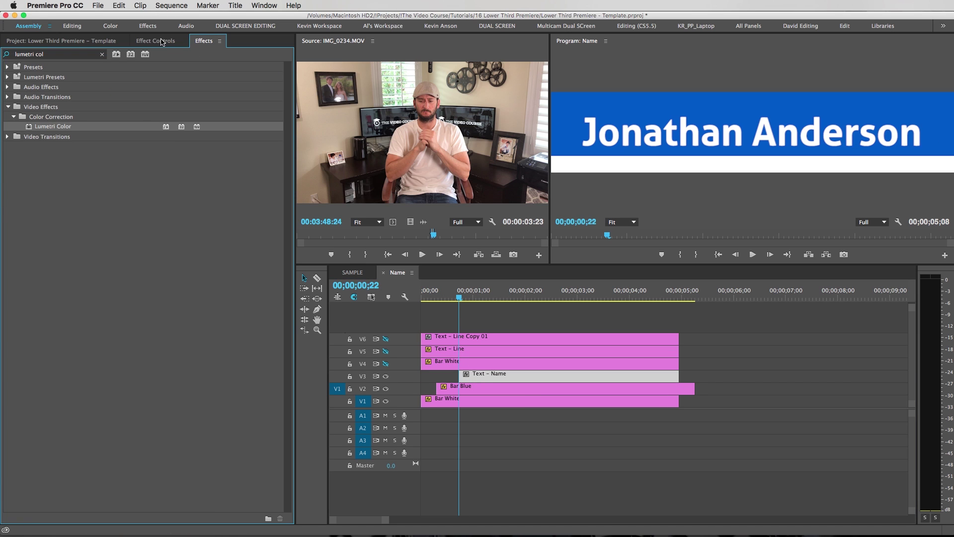
pyautogui.click(162, 41)
# Keyframe the name's Position at 00;22 and 01;17, starting off-left at X -346.
pyautogui.click(24, 91)
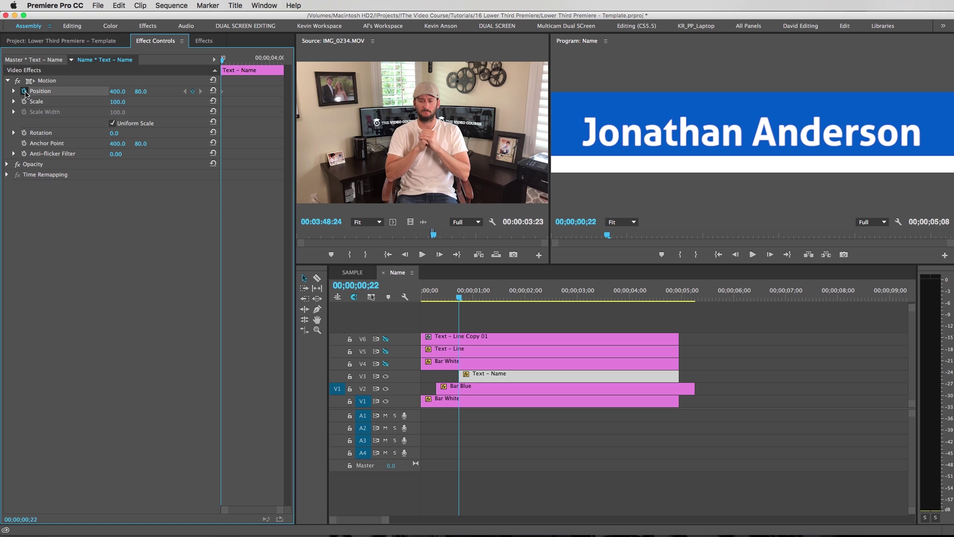
pyautogui.press('space')
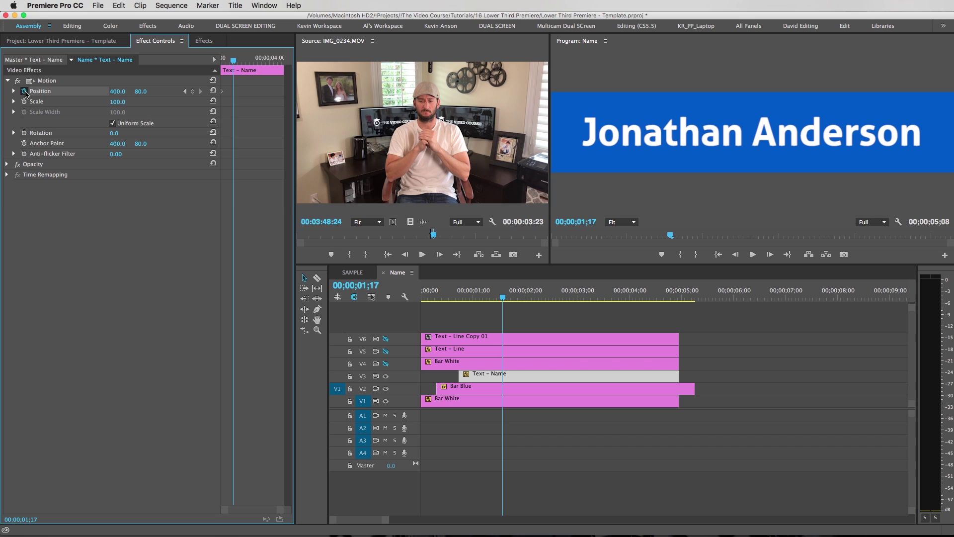
pyautogui.click(193, 92)
pyautogui.click(185, 91)
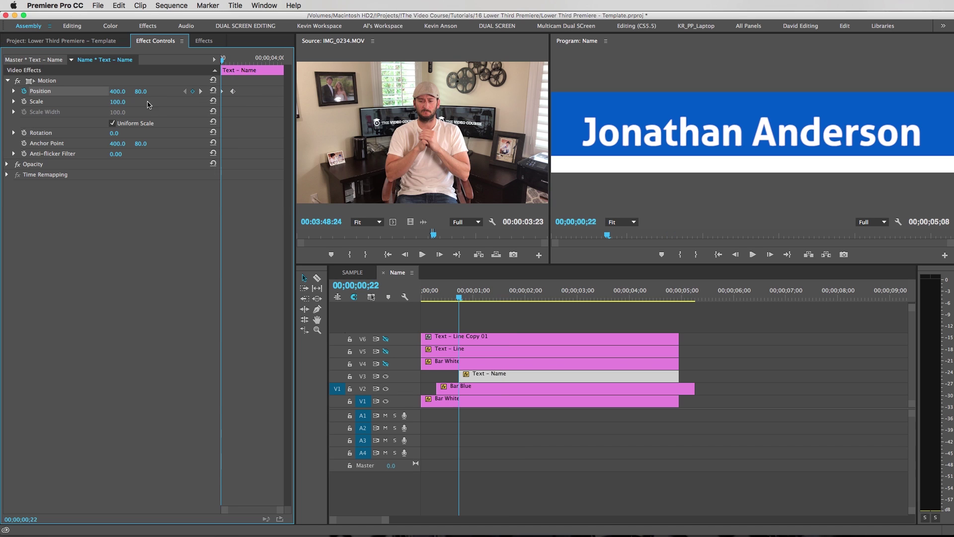
pyautogui.moveTo(116, 93); pyautogui.dragTo(15, 93)
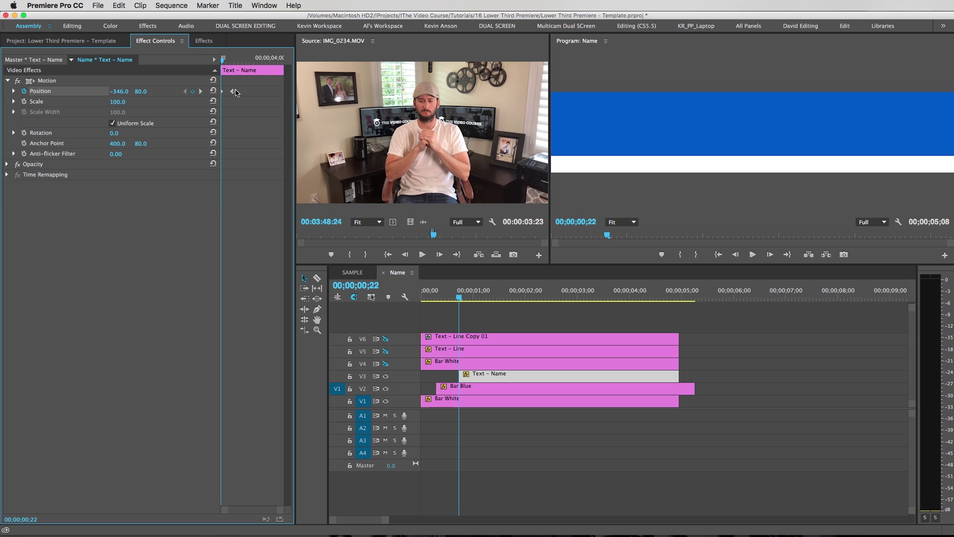
# Apply Ease In to the name's start keyframe and preview the slide-in.
pyautogui.rightClick(234, 91)
pyautogui.moveTo(280, 175)
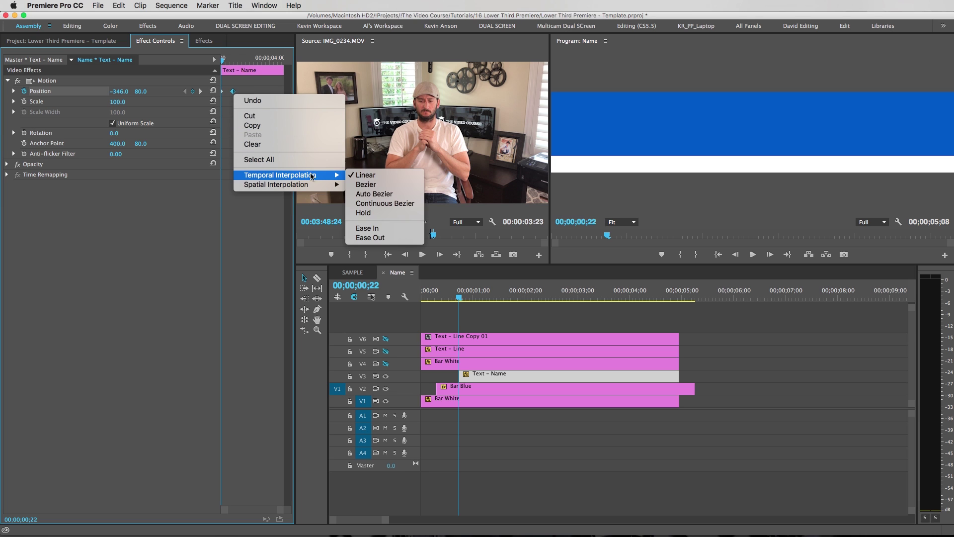
pyautogui.click(482, 337)
pyautogui.click(447, 321)
pyautogui.moveTo(423, 298); pyautogui.dragTo(468, 309)
# Razor the upper Bar White clip at 00;00;00;27 and delete the first piece.
pyautogui.click(481, 362)
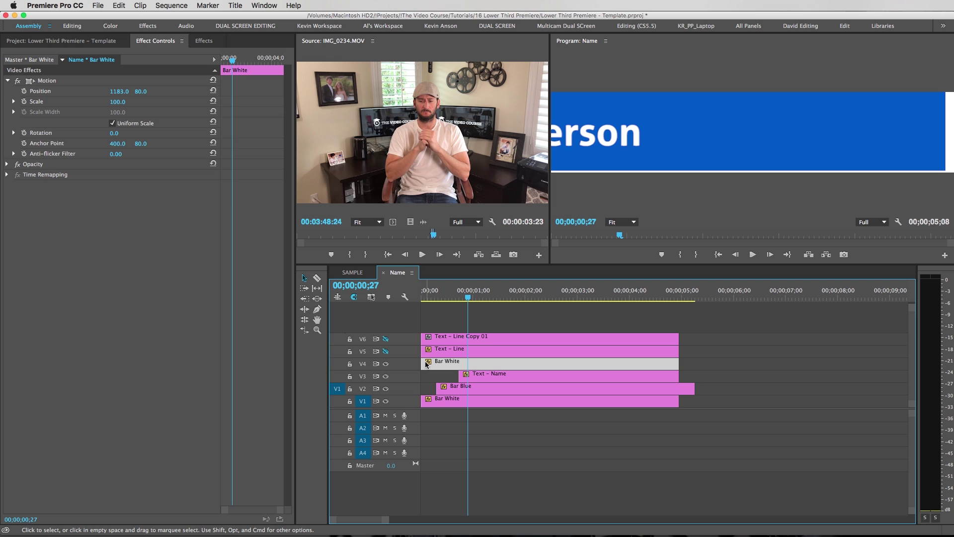
pyautogui.press('c')
pyautogui.click(468, 363)
pyautogui.press('v')
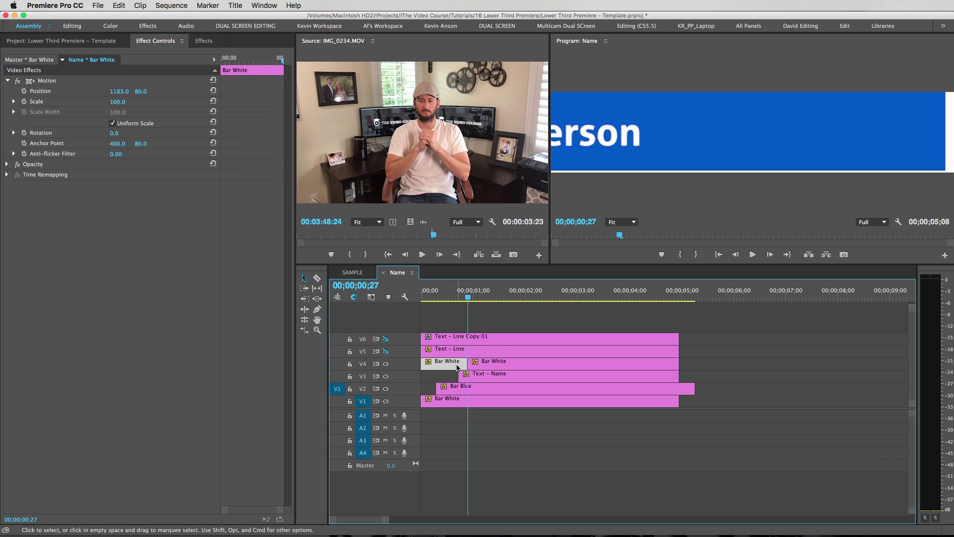
pyautogui.press('Delete')
# Keyframe the white bar's Position ten frames apart, from X 1221 to 1183.
pyautogui.click(531, 367)
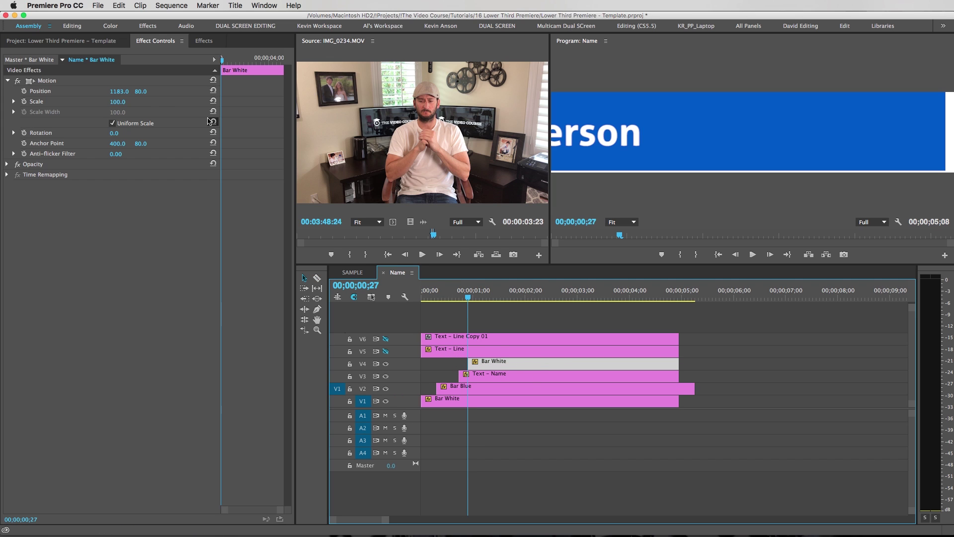
pyautogui.click(24, 92)
pyautogui.hotkey('shift', 'Right')
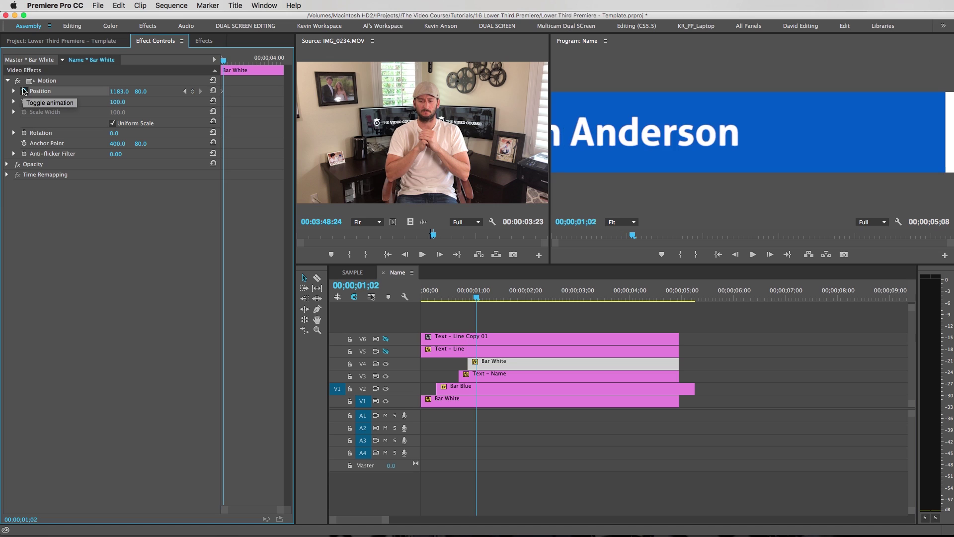
pyautogui.hotkey('shift', 'Right')
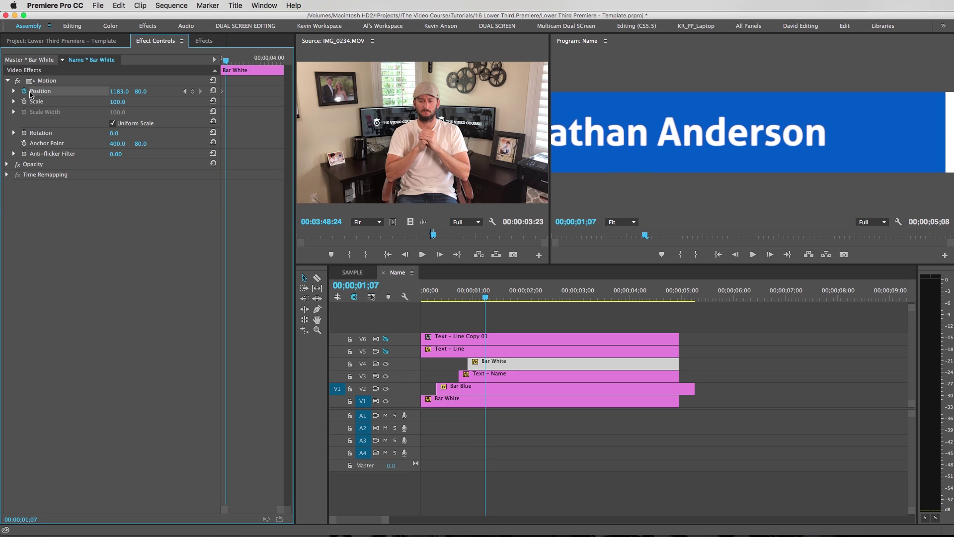
pyautogui.click(185, 92)
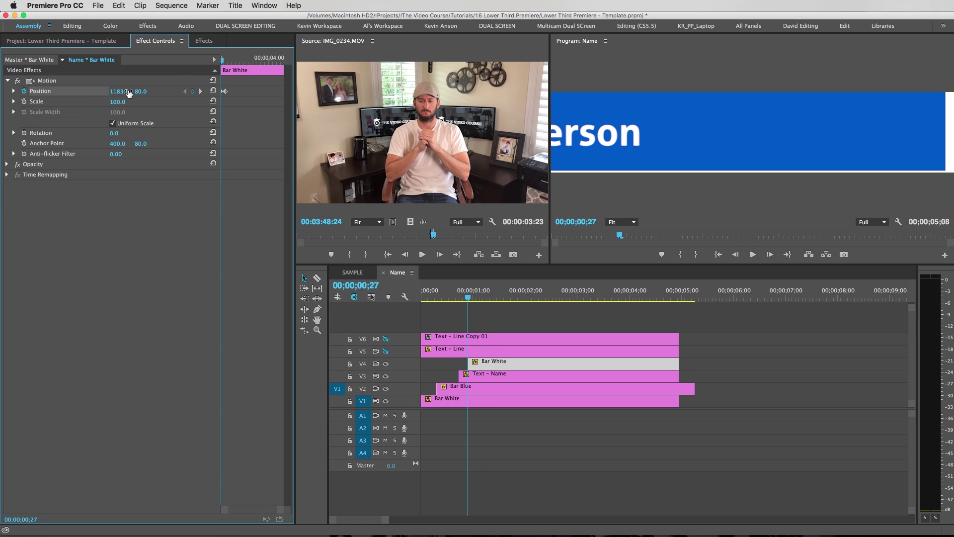
pyautogui.moveTo(119, 91); pyautogui.dragTo(137, 92)
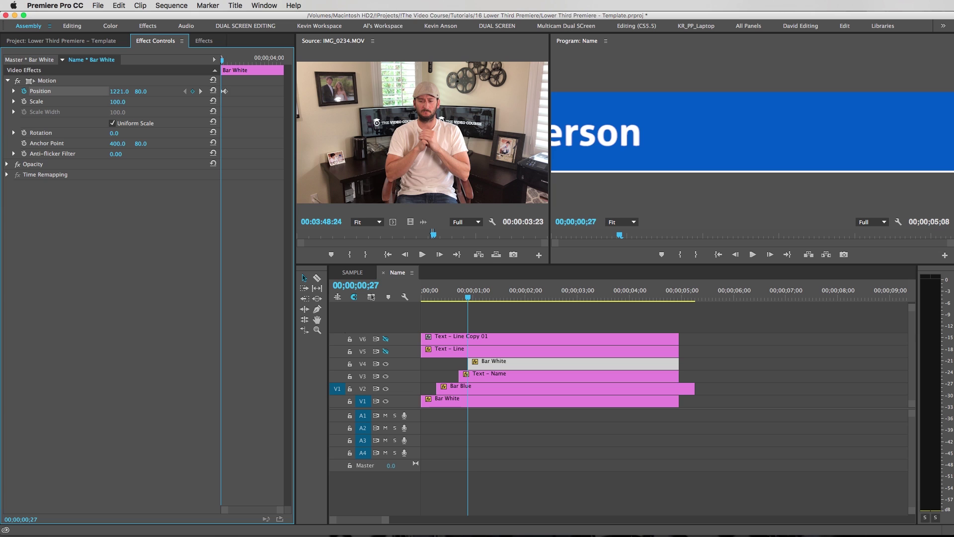
# Apply Ease In to the white bar's first keyframe and preview the animation.
pyautogui.click(227, 94)
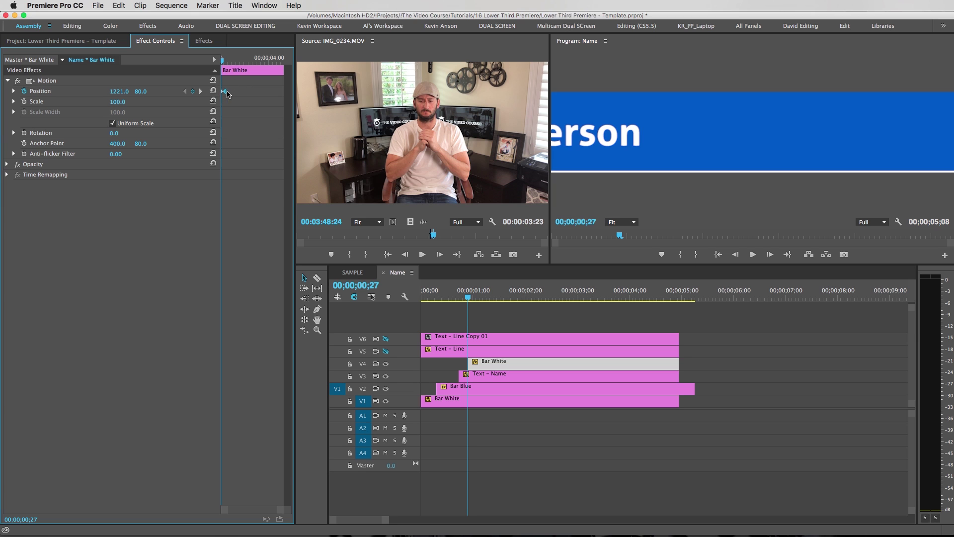
pyautogui.rightClick(227, 94)
pyautogui.moveTo(291, 179)
pyautogui.click(366, 229)
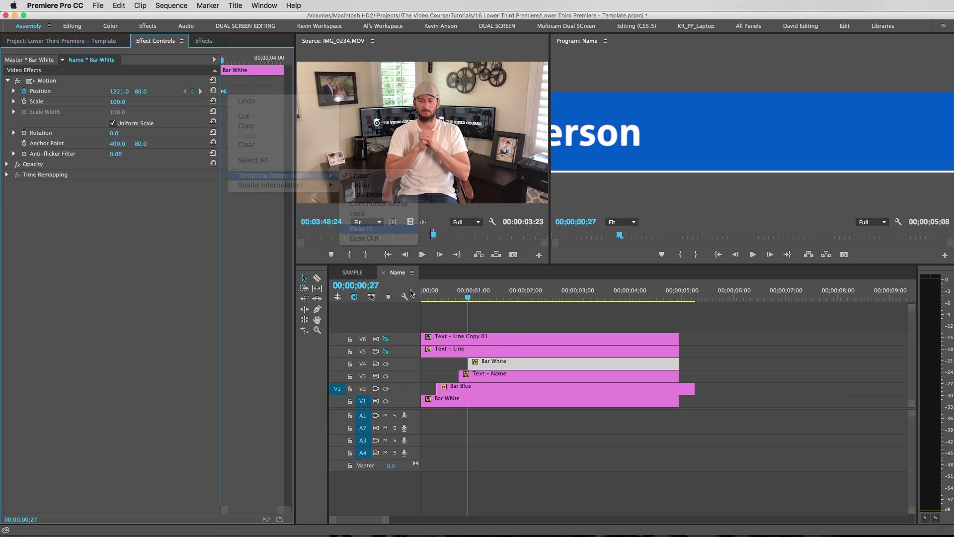
pyautogui.click(507, 321)
pyautogui.moveTo(466, 296)
pyautogui.mouseDown()
pyautogui.moveTo(487, 297)
pyautogui.moveTo(475, 297)
pyautogui.mouseUp()
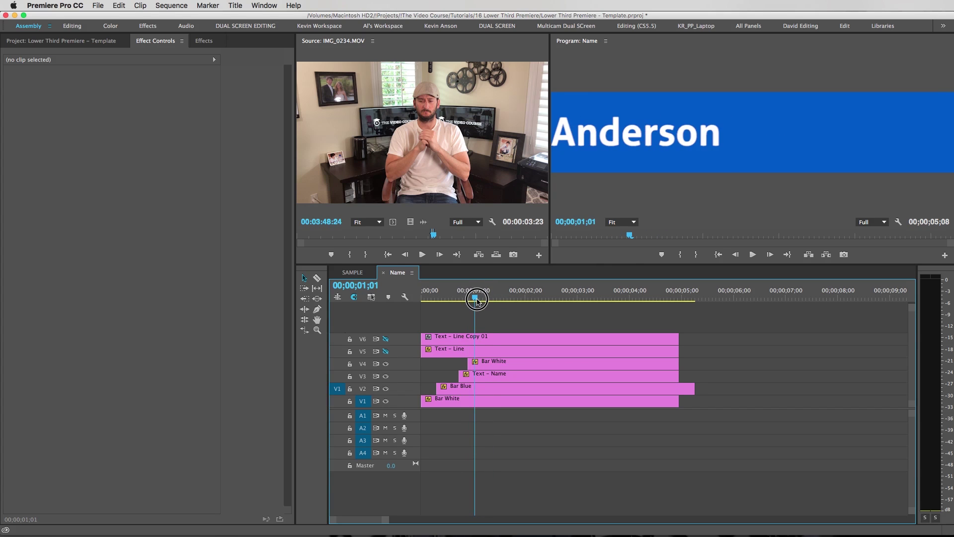
# Select Text – Line Copy 01 and make both white line tracks visible.
pyautogui.click(483, 339)
pyautogui.click(386, 338)
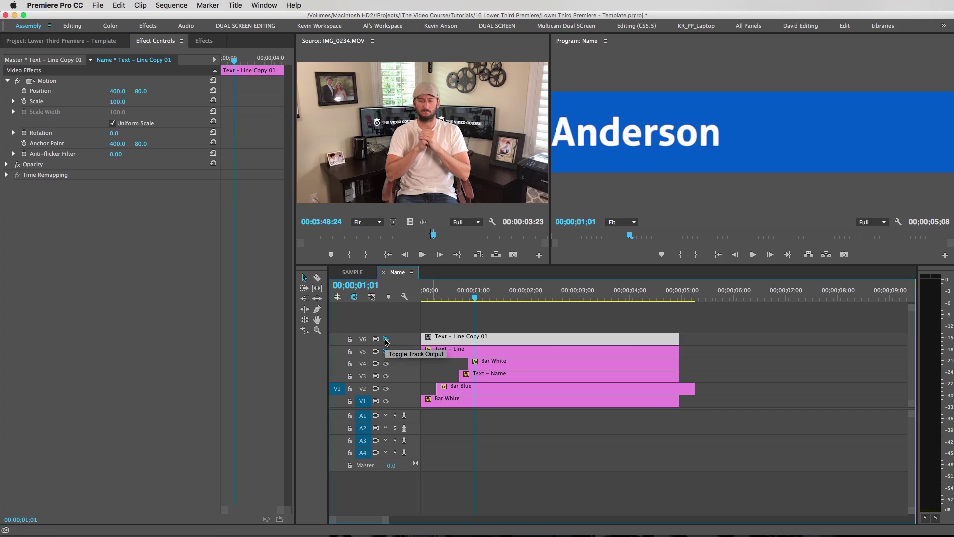
pyautogui.click(386, 351)
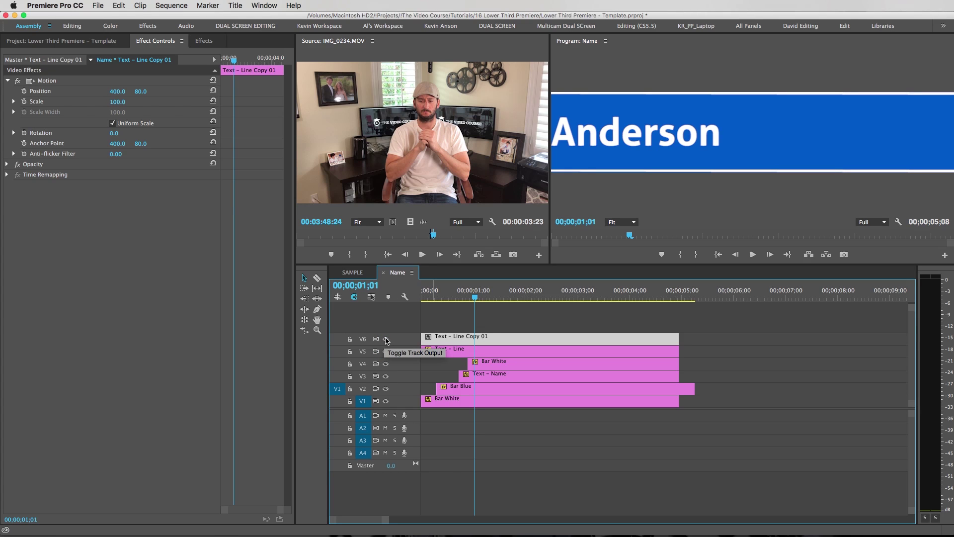
pyautogui.click(386, 339)
pyautogui.click(385, 339)
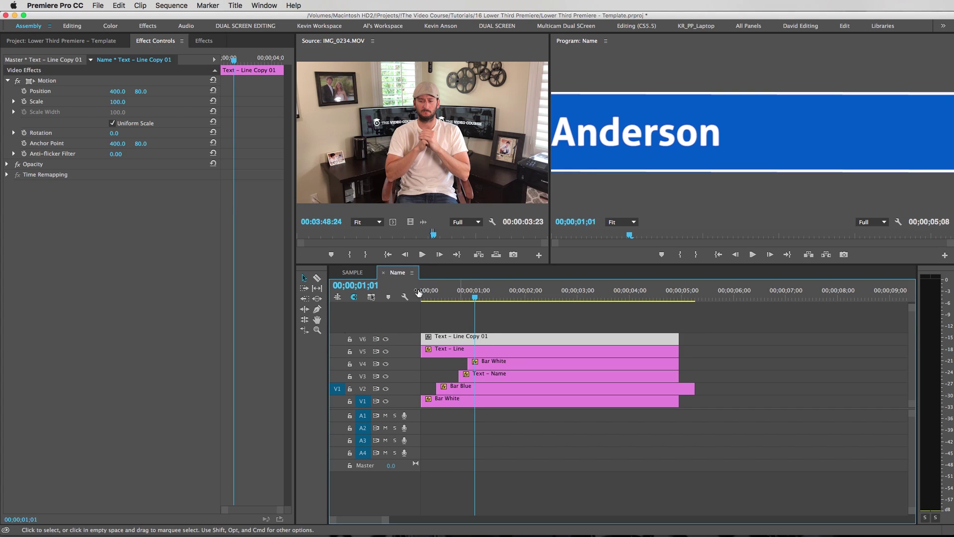
# Keyframe the top line's Position at 1;01 and 1;26, sweeping X from 1205 to -433.
pyautogui.click(24, 91)
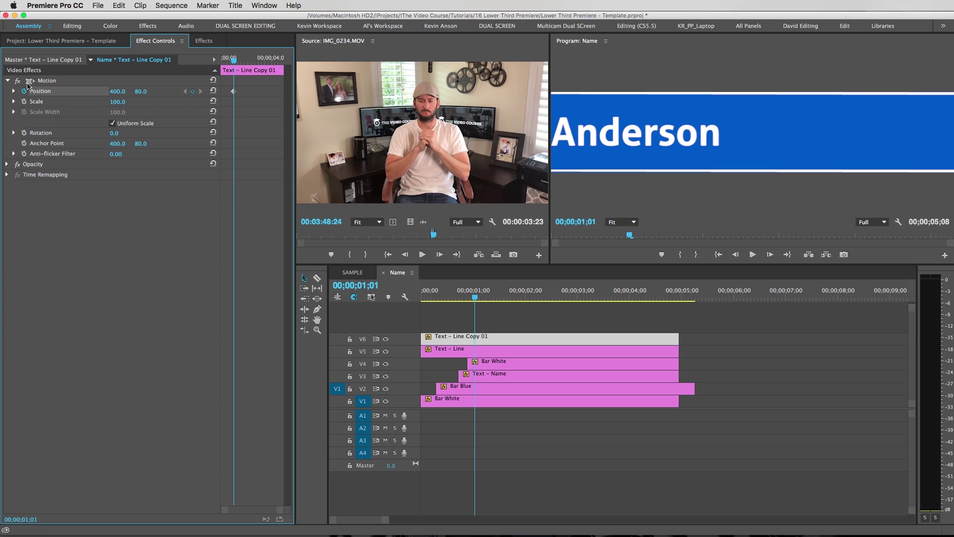
pyautogui.press('space')
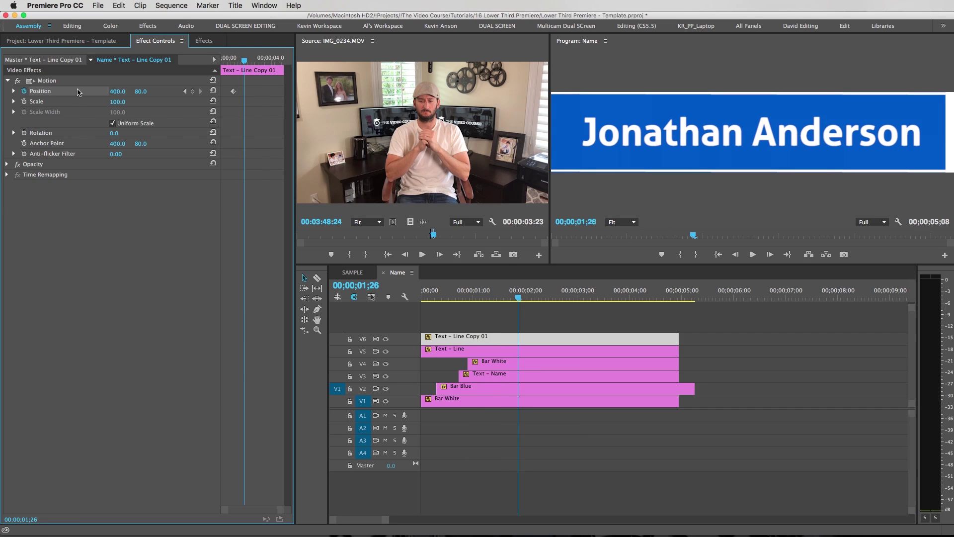
pyautogui.click(192, 90)
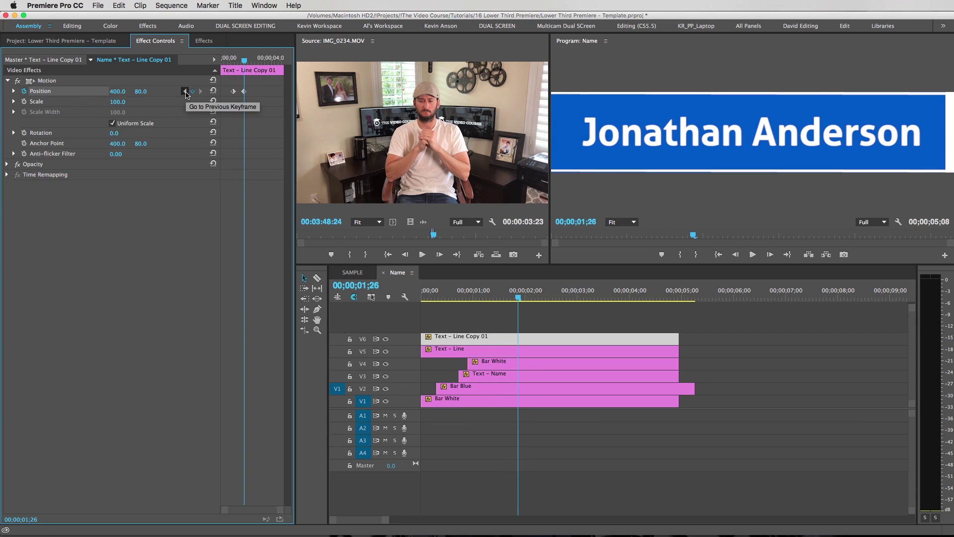
pyautogui.click(186, 91)
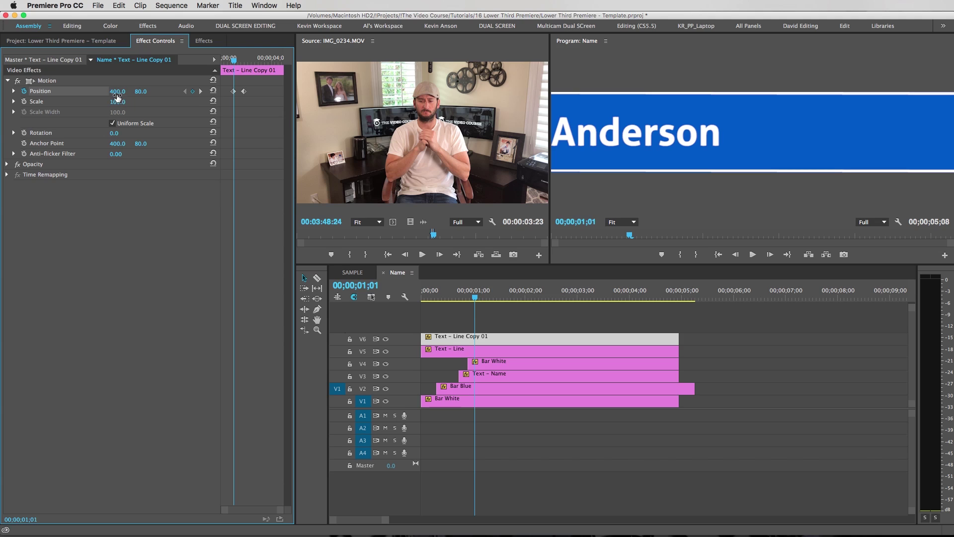
pyautogui.moveTo(118, 95); pyautogui.dragTo(501, 95)
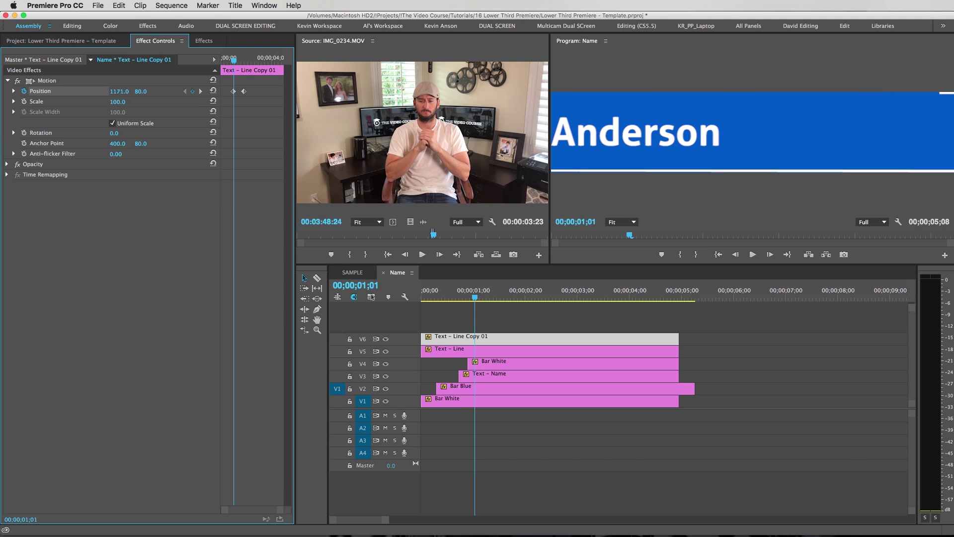
pyautogui.click(200, 92)
pyautogui.moveTo(116, 95); pyautogui.dragTo(5, 94)
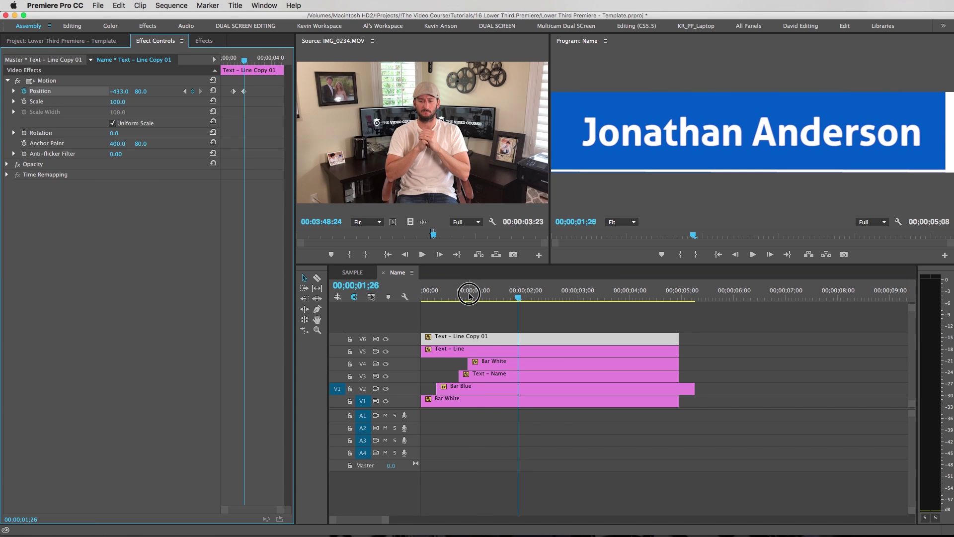
pyautogui.moveTo(468, 293); pyautogui.dragTo(490, 304)
# Keyframe Text – Line's Position from about X -371 at 1;10 to 1184 at 2;05.
pyautogui.click(504, 354)
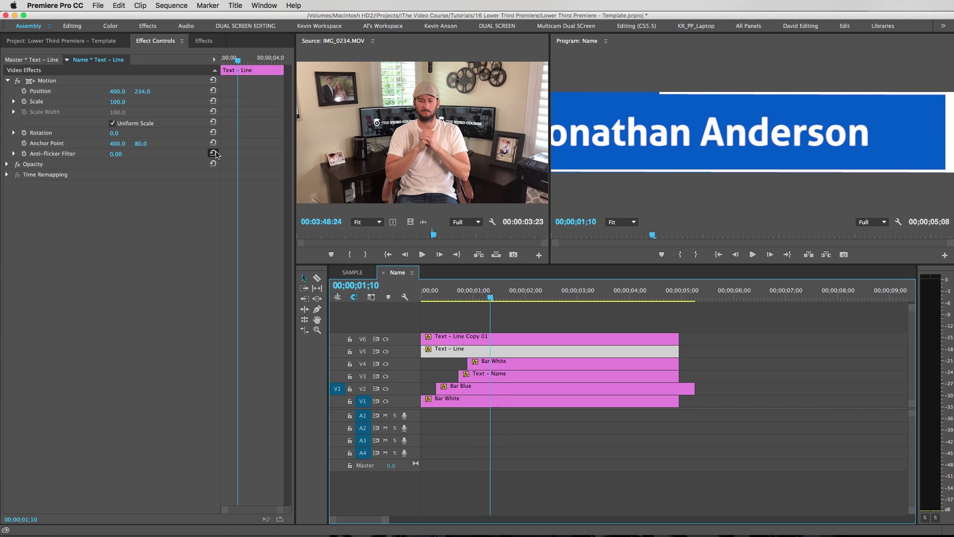
pyautogui.click(24, 91)
pyautogui.click(117, 91)
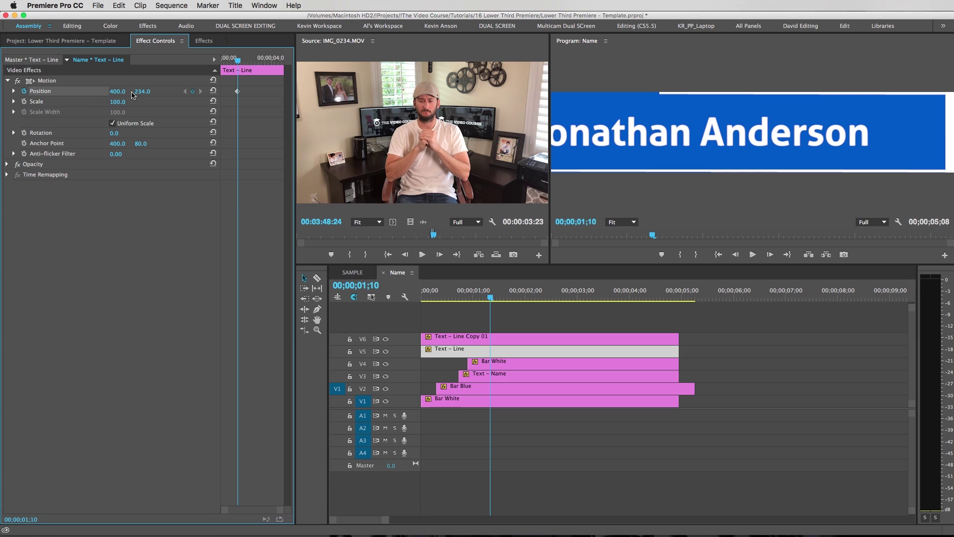
pyautogui.write('-98')
pyautogui.press('Return')
pyautogui.moveTo(118, 91)
pyautogui.mouseDown()
pyautogui.moveTo(20, 91)
pyautogui.moveTo(120, 92)
pyautogui.mouseUp()
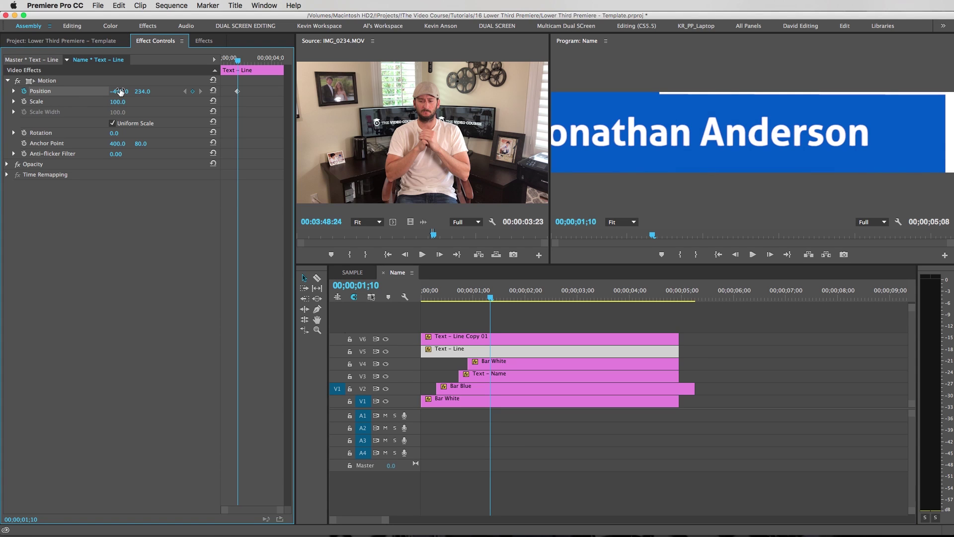
pyautogui.press('space')
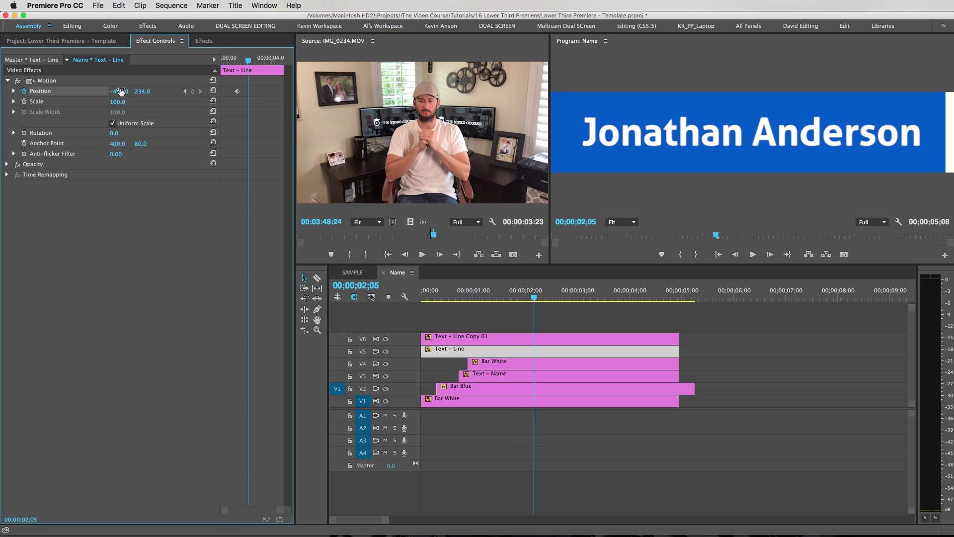
pyautogui.moveTo(120, 92); pyautogui.dragTo(229, 92)
pyautogui.click(660, 314)
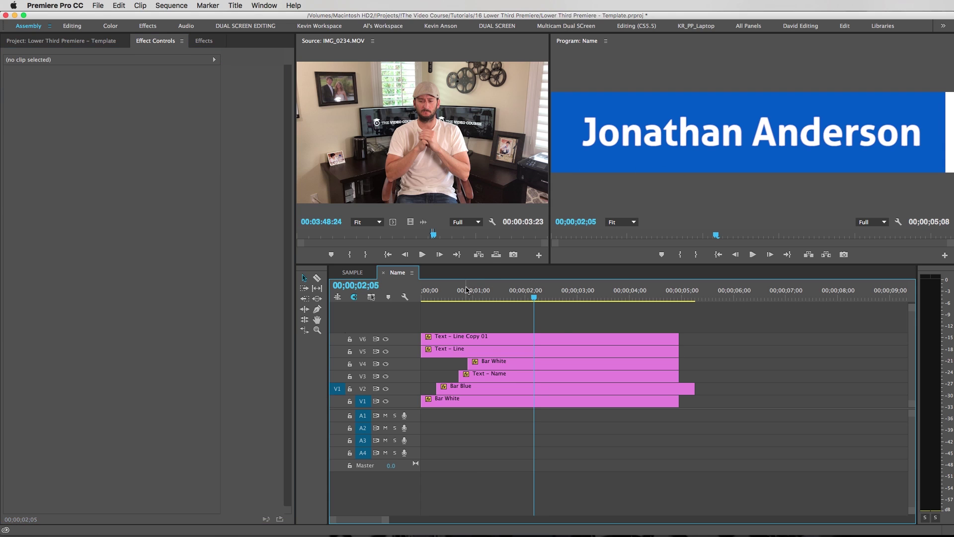
pyautogui.moveTo(483, 291); pyautogui.dragTo(529, 293)
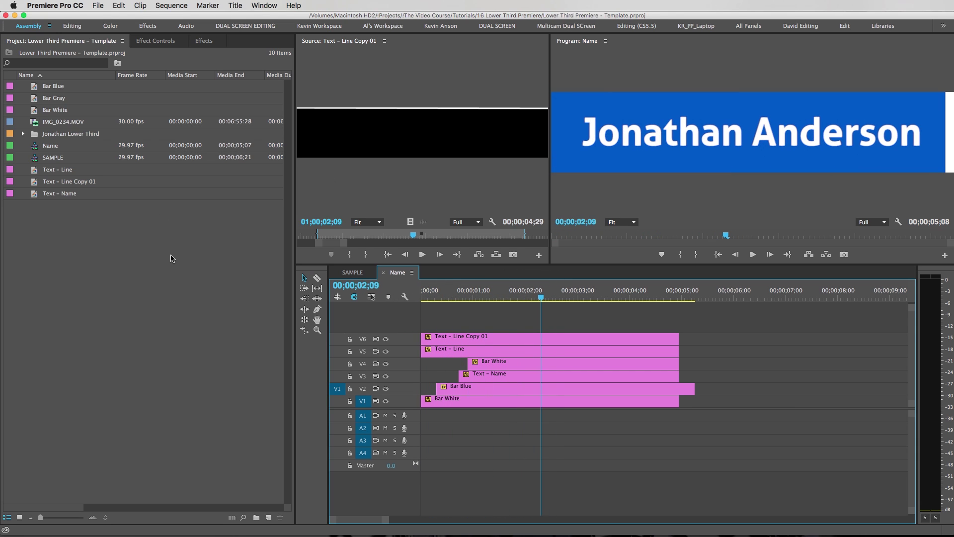
# Duplicate the Name sequence, rename the copy 'Title', and open it.
pyautogui.click(172, 259)
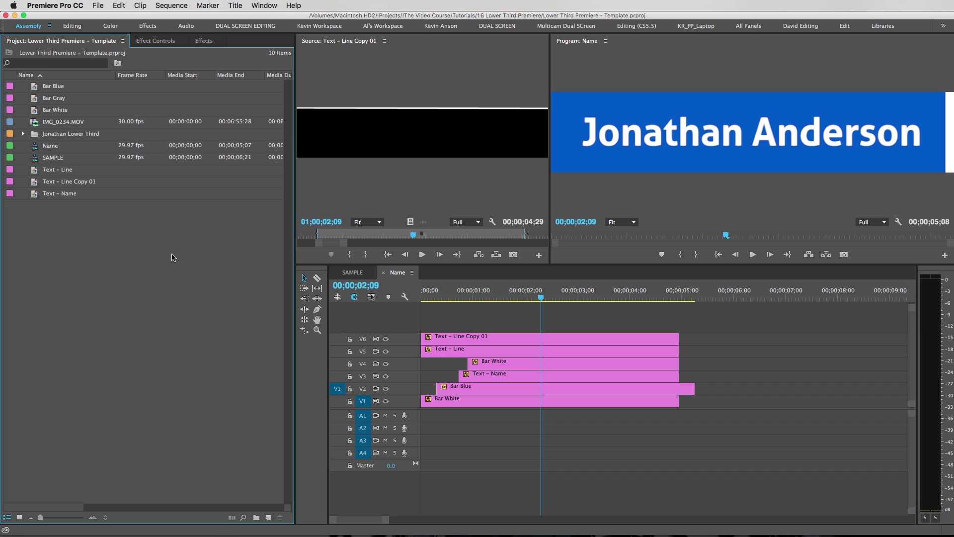
pyautogui.click(35, 148)
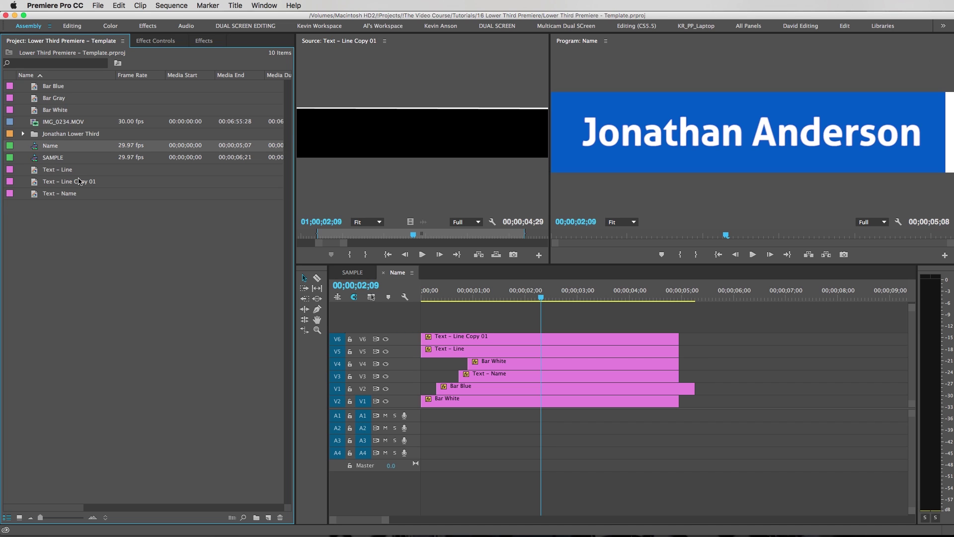
pyautogui.press('super+shift+slash')
pyautogui.press('Return')
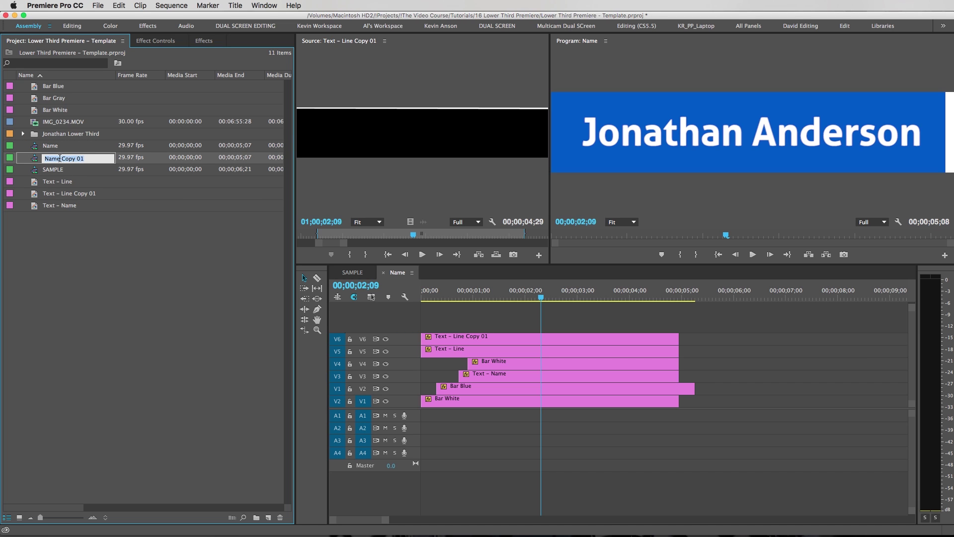
pyautogui.write('Title')
pyautogui.press('Tab')
pyautogui.click(67, 215)
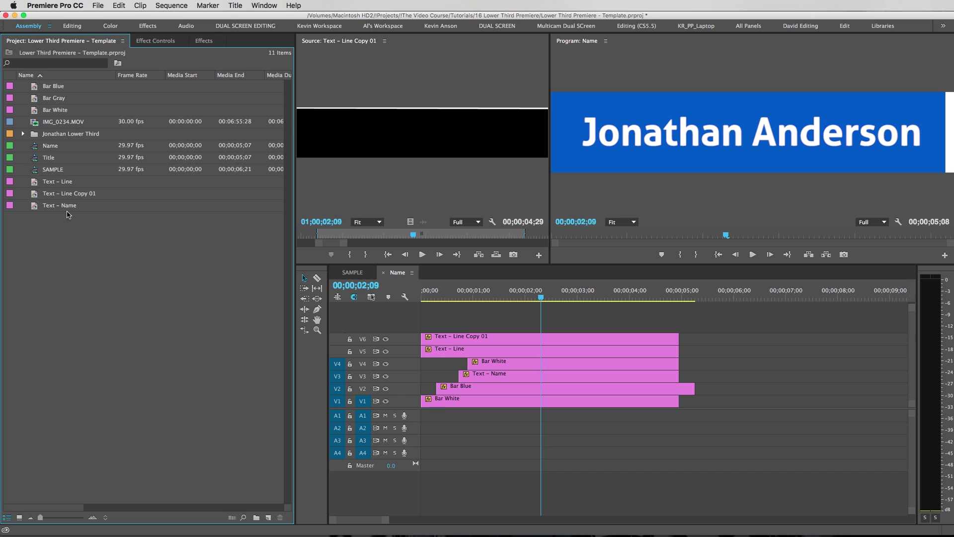
pyautogui.doubleClick(36, 159)
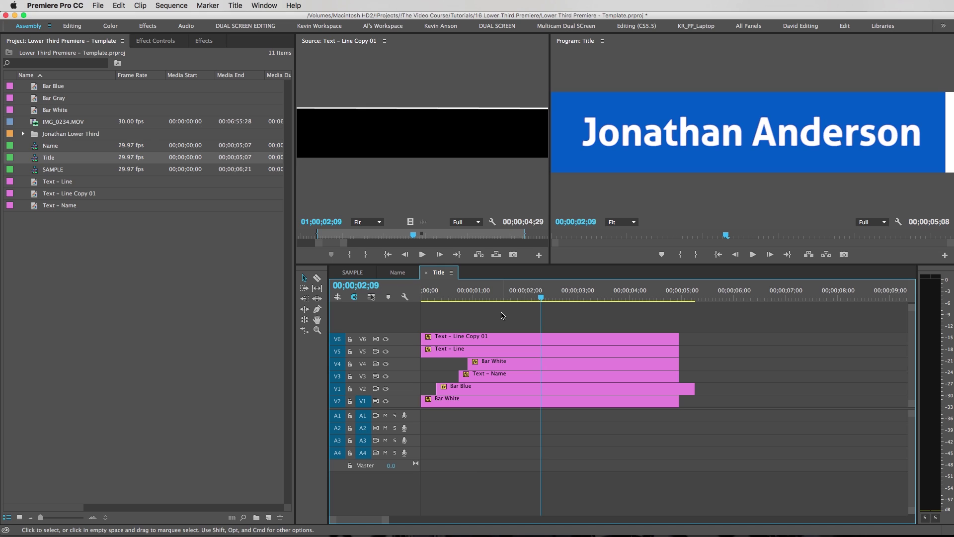
# Delete the Bar Blue, Text – Name, Text – Line and Text – Line Copy 01 clips from Title.
pyautogui.click(478, 388)
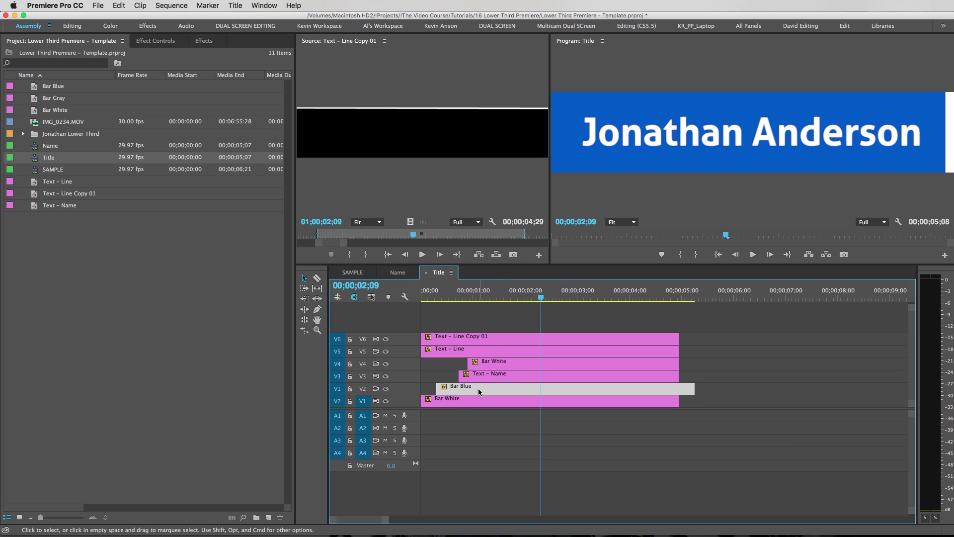
pyautogui.press('Delete')
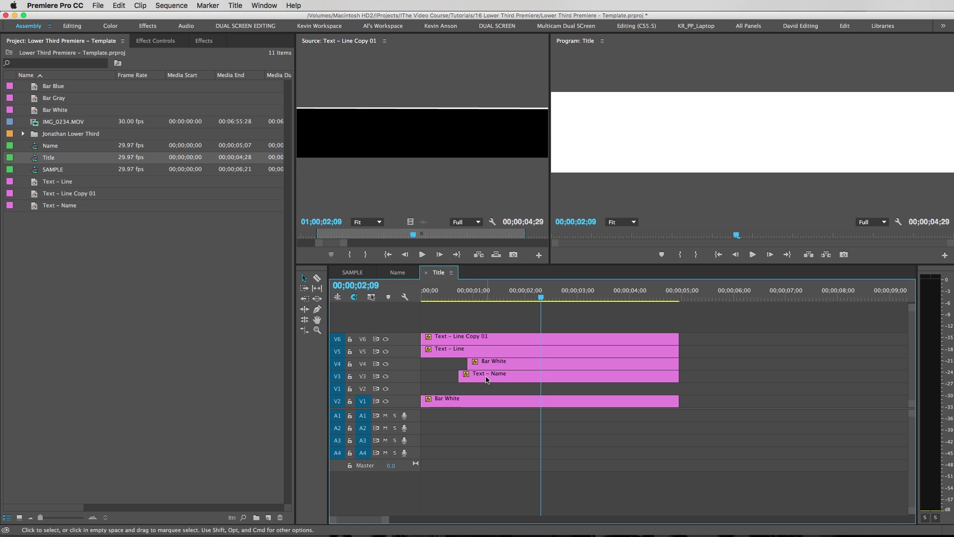
pyautogui.click(487, 378)
pyautogui.press('Delete')
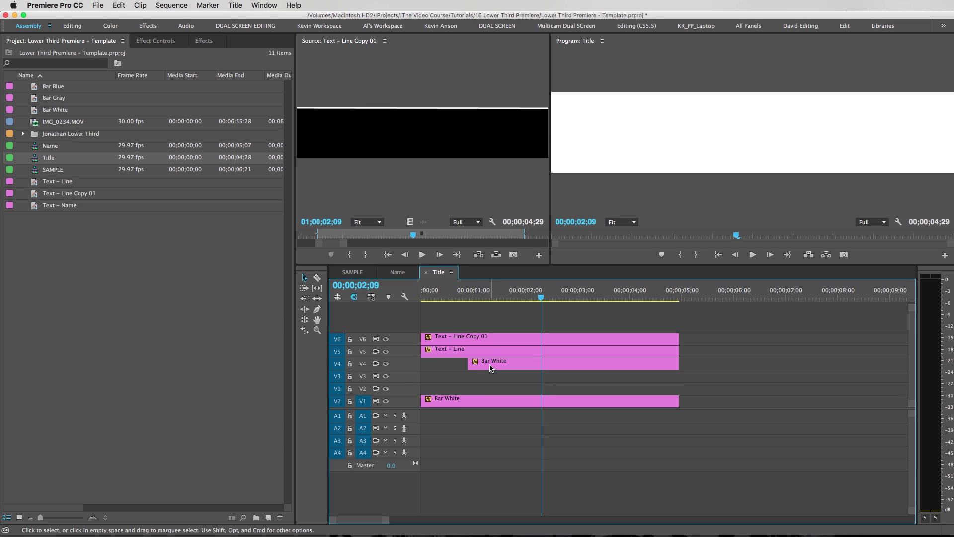
pyautogui.click(490, 351)
pyautogui.press('Delete')
pyautogui.click(490, 338)
pyautogui.press('Delete')
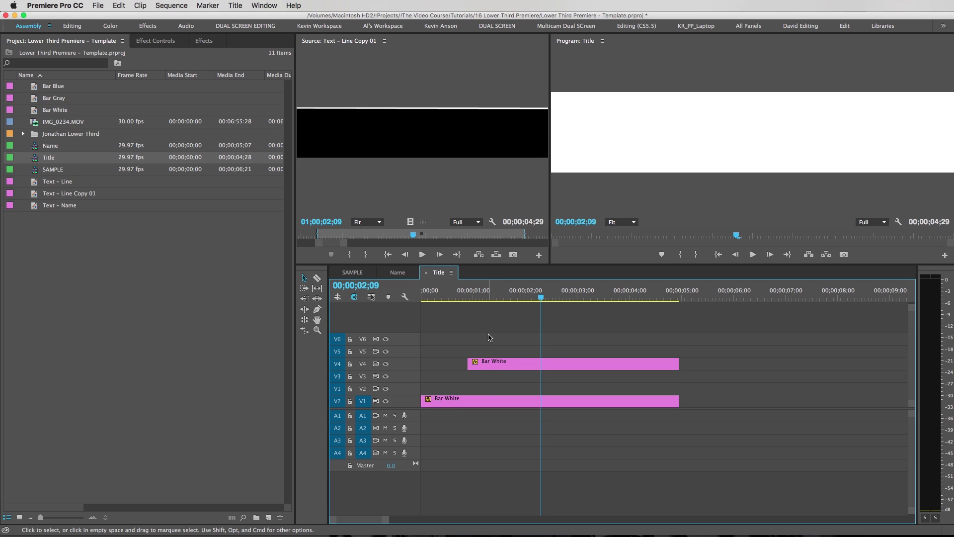
pyautogui.click(137, 267)
pyautogui.moveTo(56, 101)
pyautogui.mouseDown()
pyautogui.moveTo(441, 347)
pyautogui.moveTo(240, 236)
pyautogui.moveTo(70, 109)
pyautogui.mouseUp()
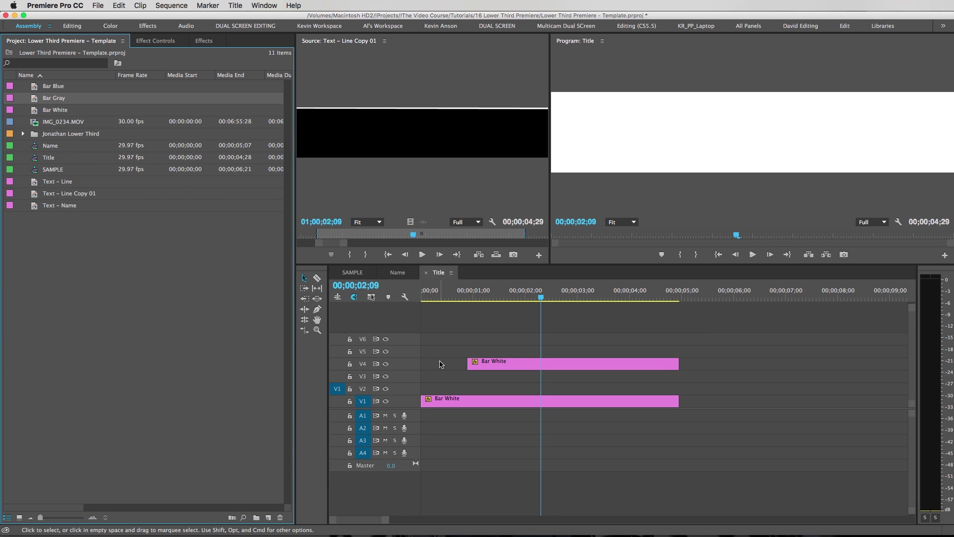
# Alt-drag a Bar White copy to V2, offset it nine frames, and replace it with Bar Gray.
pyautogui.click(449, 375)
pyautogui.moveTo(452, 405); pyautogui.dragTo(468, 392)
pyautogui.click(444, 297)
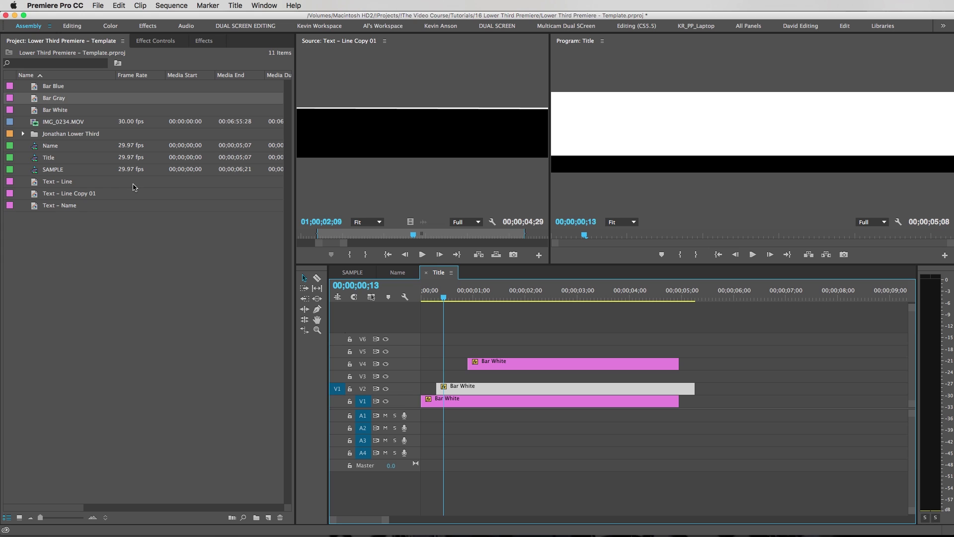
pyautogui.moveTo(35, 101); pyautogui.dragTo(444, 388)
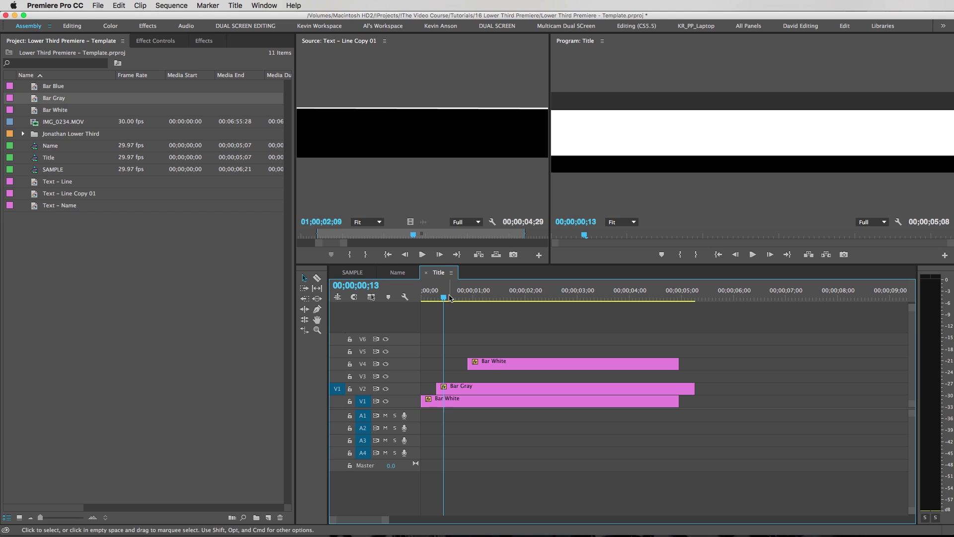
pyautogui.moveTo(444, 300); pyautogui.dragTo(492, 296)
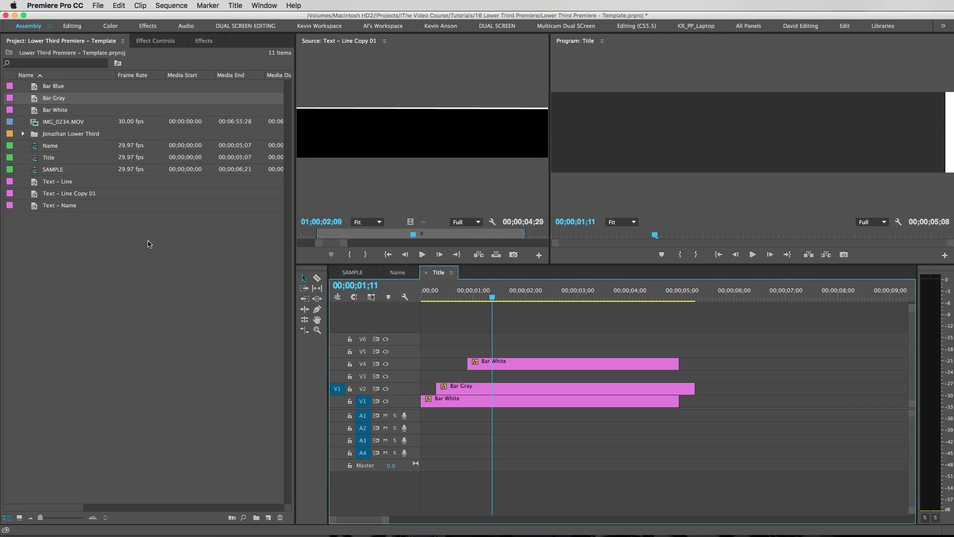
# Create a new title graphic and open it in the Titler.
pyautogui.click(97, 5)
pyautogui.moveTo(199, 17)
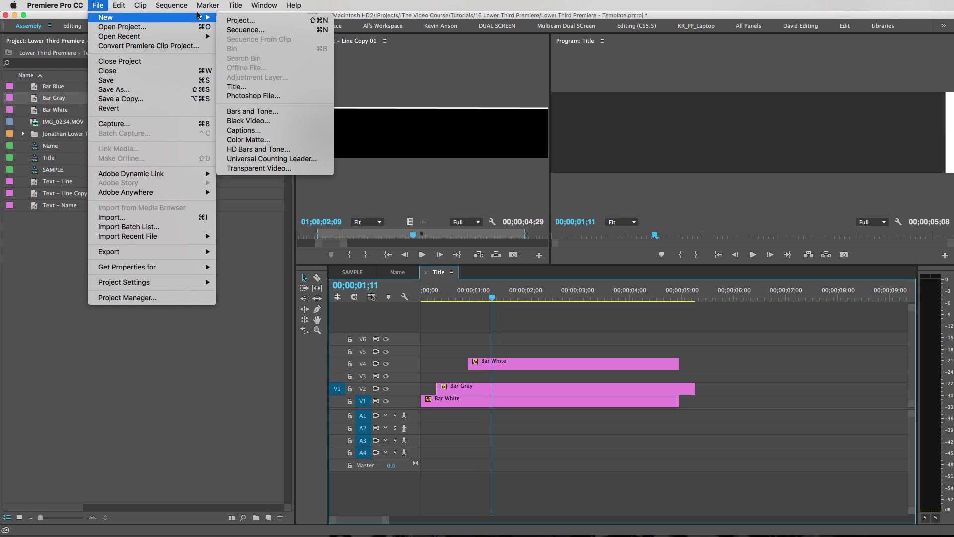
pyautogui.click(232, 87)
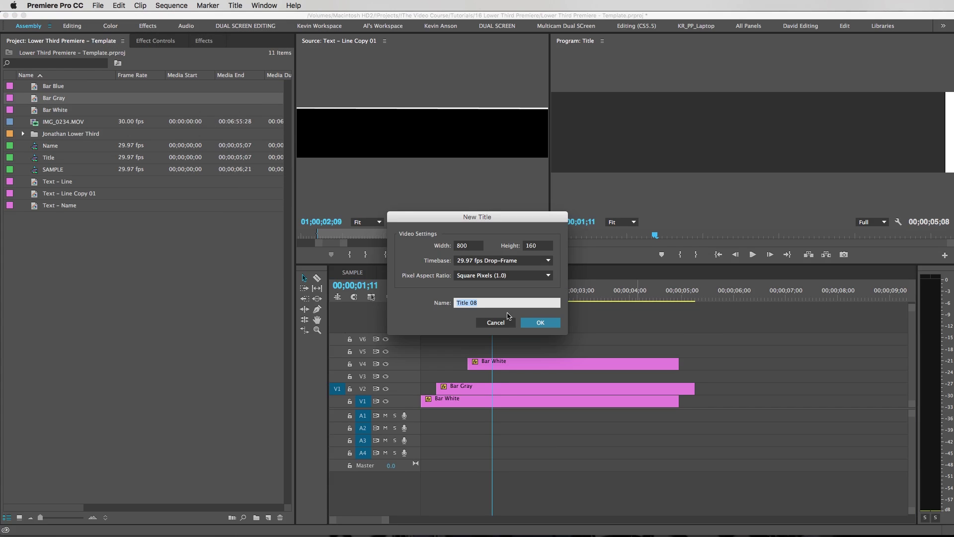
pyautogui.write('Text –')
pyautogui.press('Return')
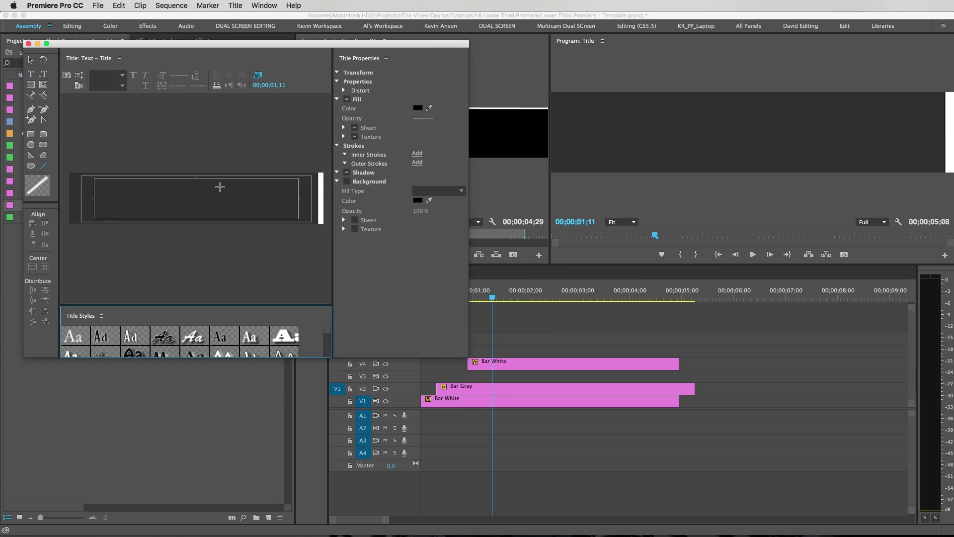
# Type 'Marketing Manager' on the title canvas and move it left and down.
pyautogui.press('t')
pyautogui.click(110, 194)
pyautogui.write('Marketing')
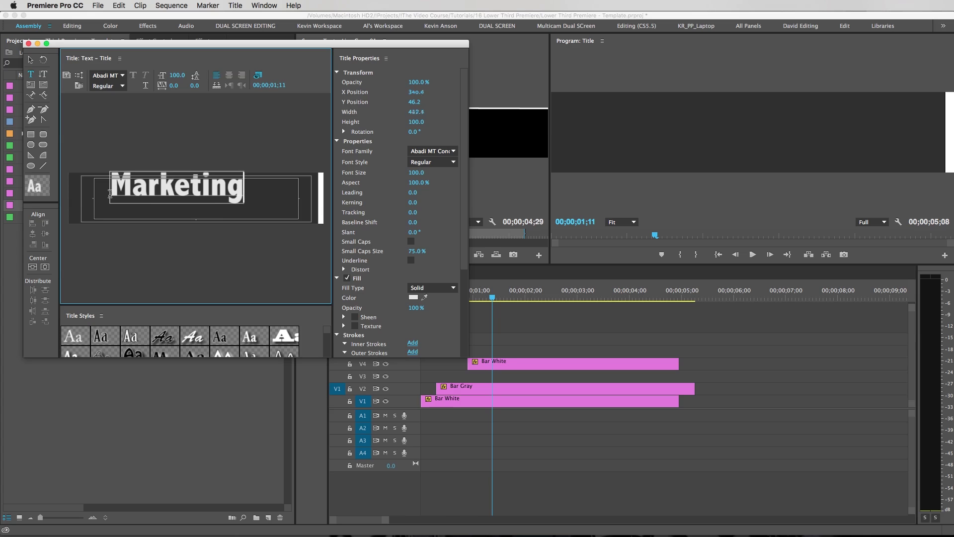
pyautogui.write(' Manager')
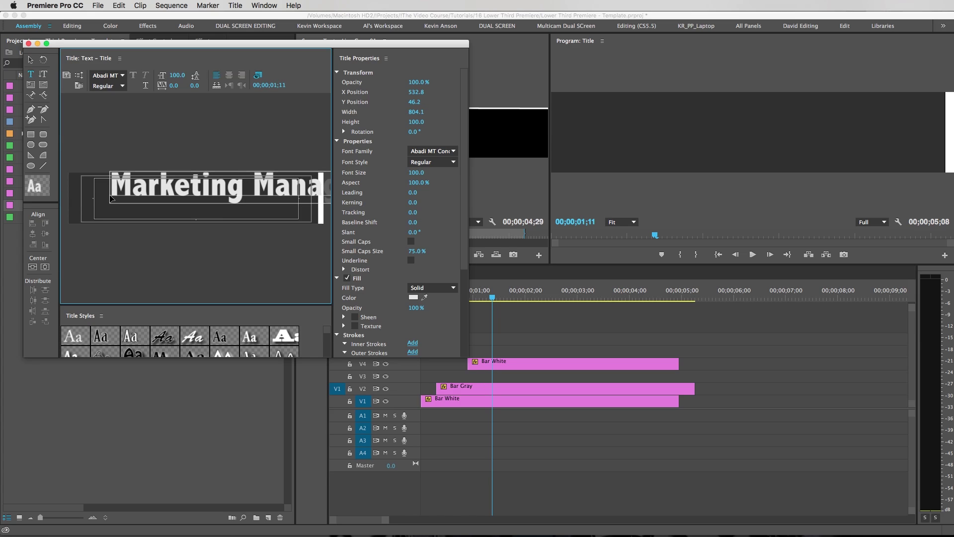
pyautogui.press('Escape')
pyautogui.moveTo(111, 198); pyautogui.dragTo(90, 215)
# Set the text's font to Aller and scale it down to size 78.7 to fit the bar.
pyautogui.click(108, 75)
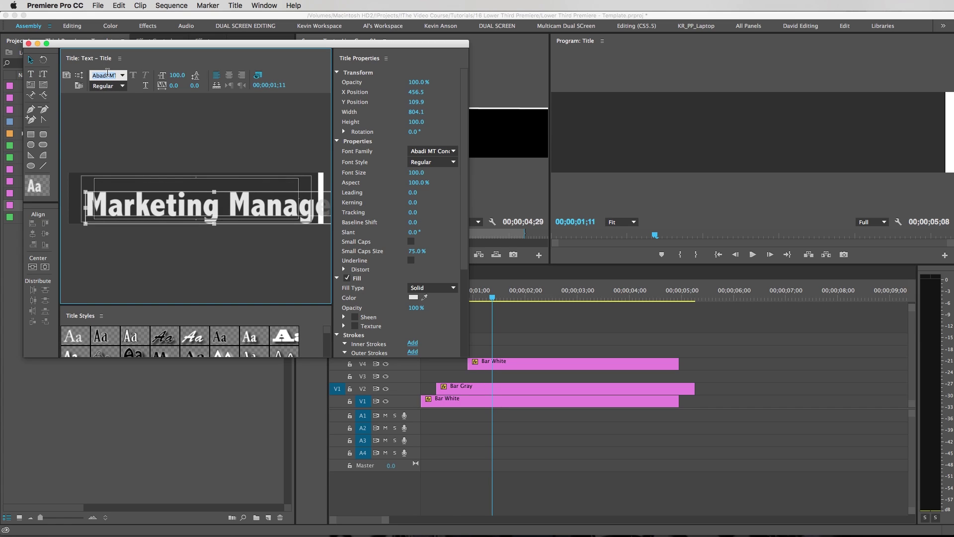
pyautogui.press('Left')
pyautogui.write('Aller')
pyautogui.press('Tab')
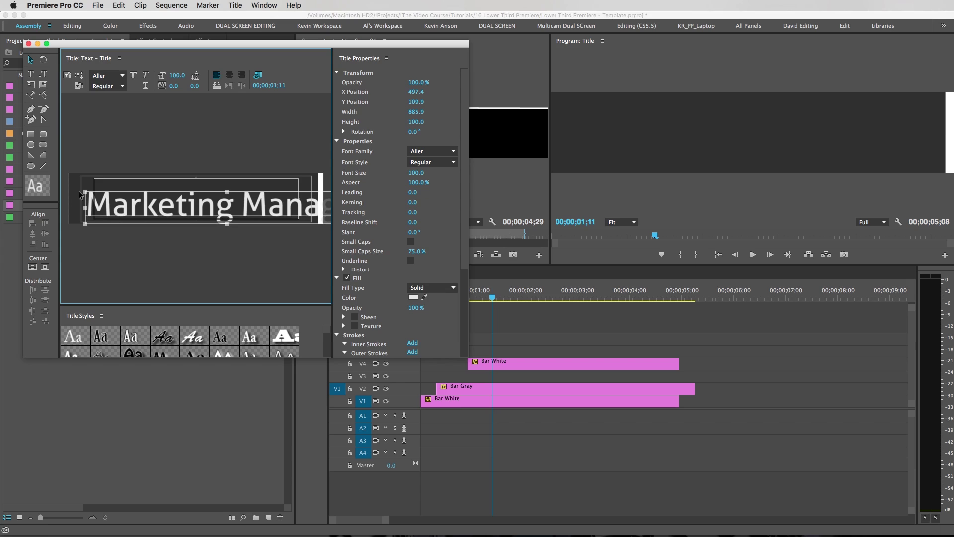
pyautogui.moveTo(85, 193); pyautogui.dragTo(136, 198)
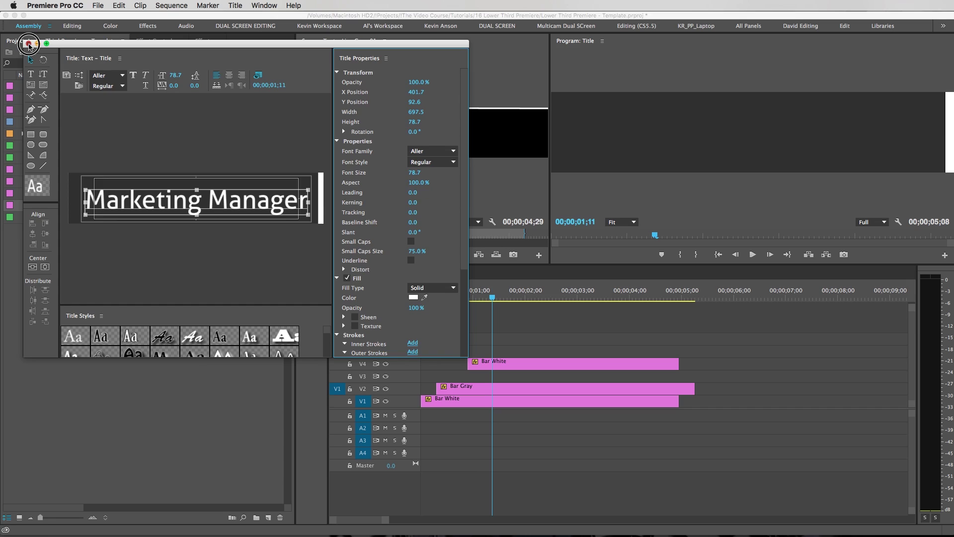
# Place Text – Title on V3 of Title and trim its start to 00;00;00;23.
pyautogui.click(28, 44)
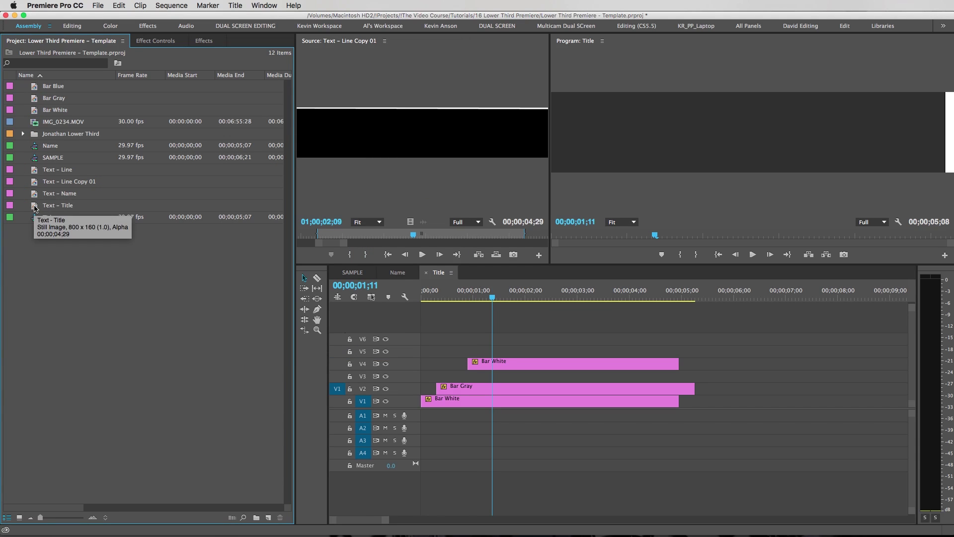
pyautogui.moveTo(35, 208); pyautogui.dragTo(436, 373)
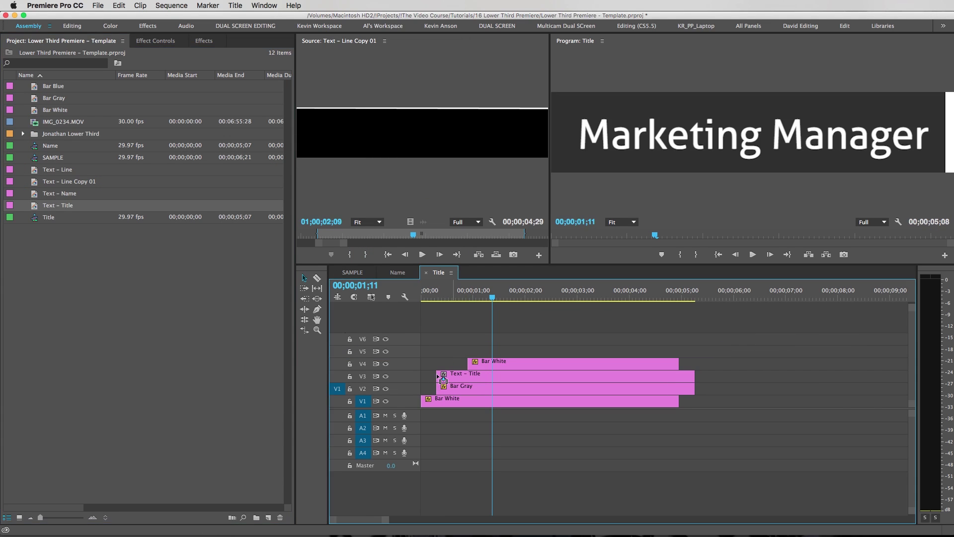
pyautogui.click(475, 379)
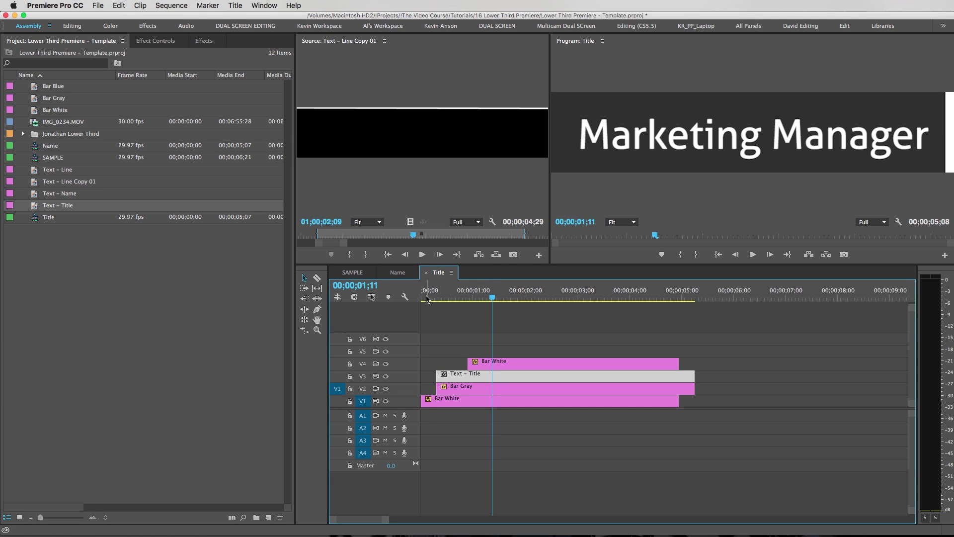
pyautogui.moveTo(424, 293); pyautogui.dragTo(462, 295)
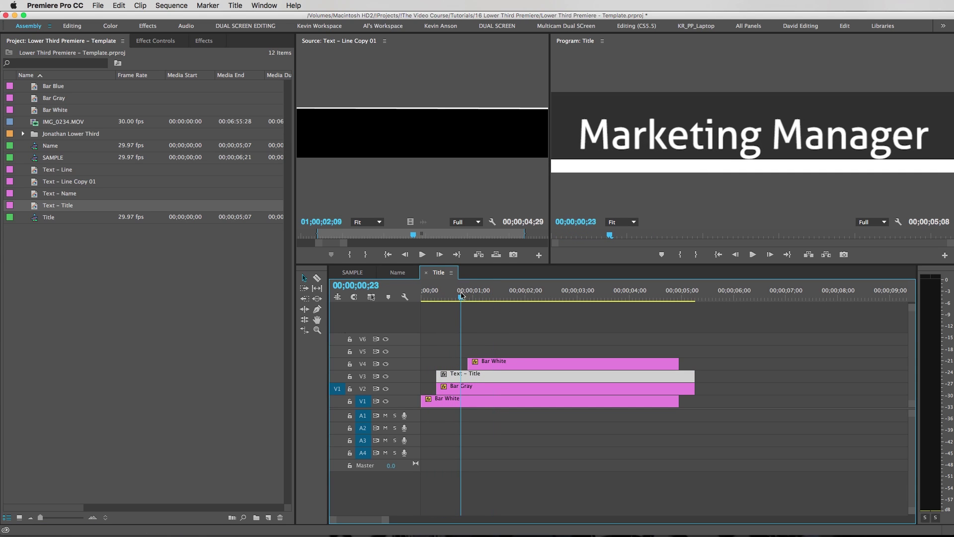
pyautogui.click(442, 365)
pyautogui.moveTo(442, 366); pyautogui.dragTo(461, 368)
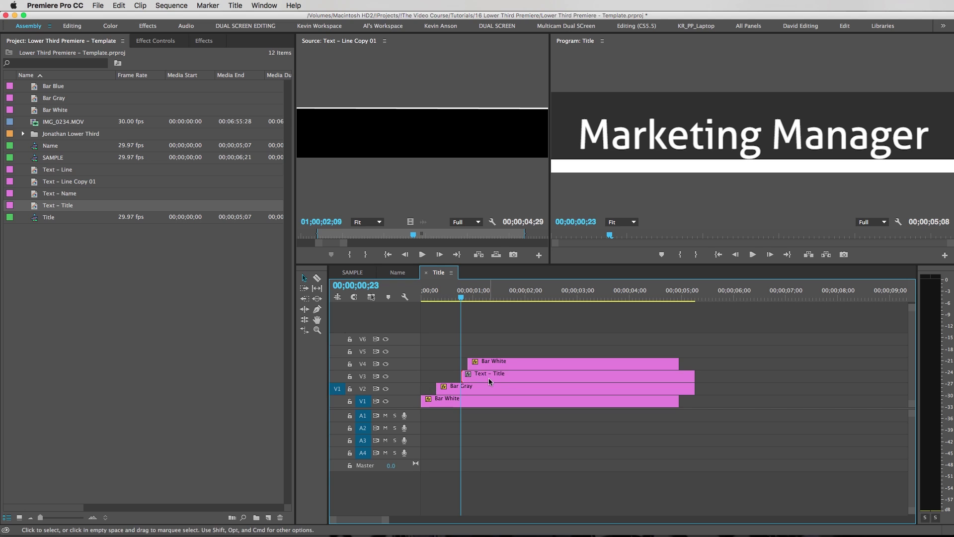
# Keyframe Text – Title's Position at X 400 at 01;18 and X -374 at 00;23.
pyautogui.click(173, 45)
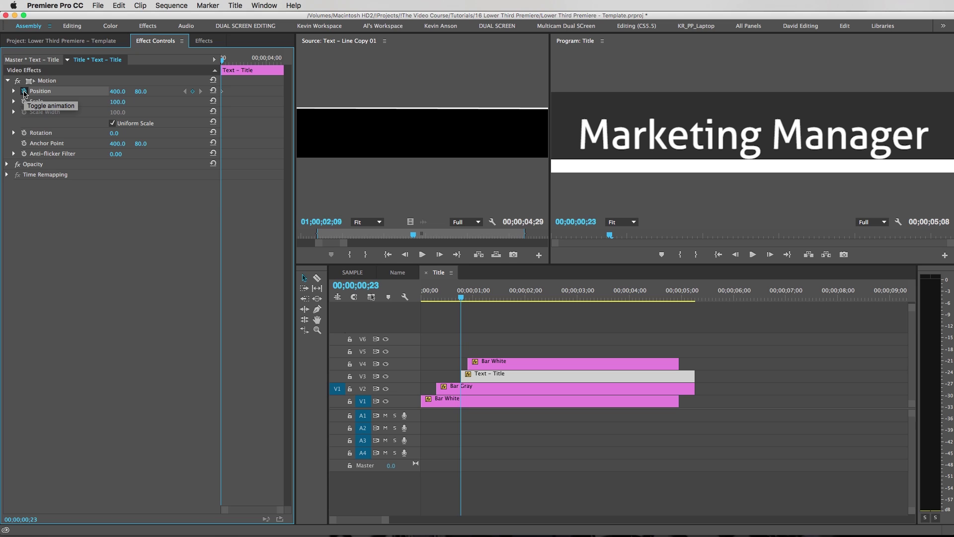
pyautogui.press('space')
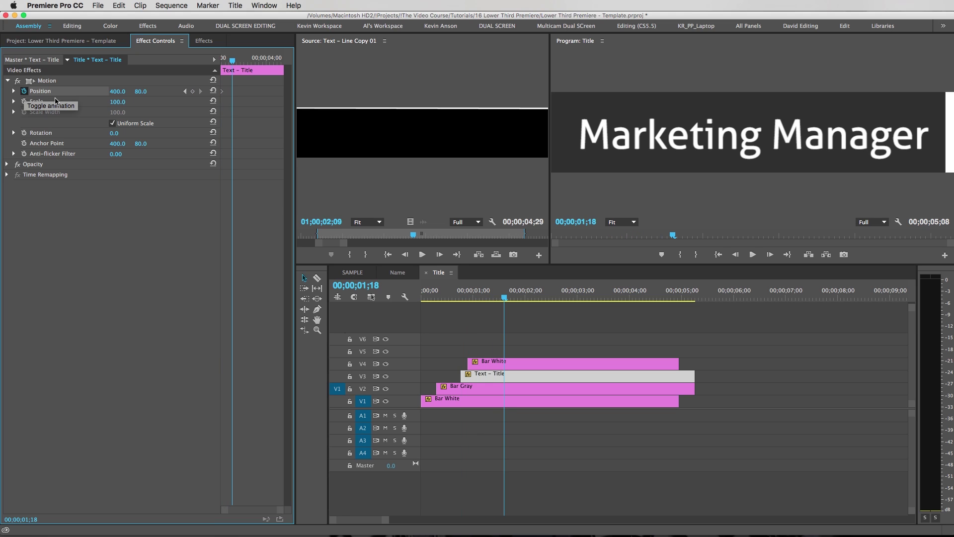
pyautogui.click(193, 91)
pyautogui.click(186, 91)
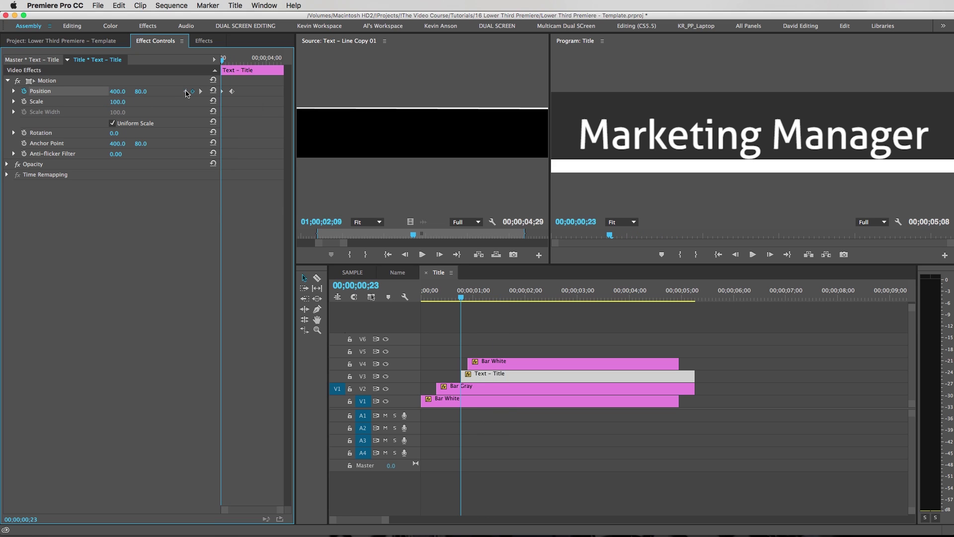
pyautogui.moveTo(118, 91); pyautogui.dragTo(13, 91)
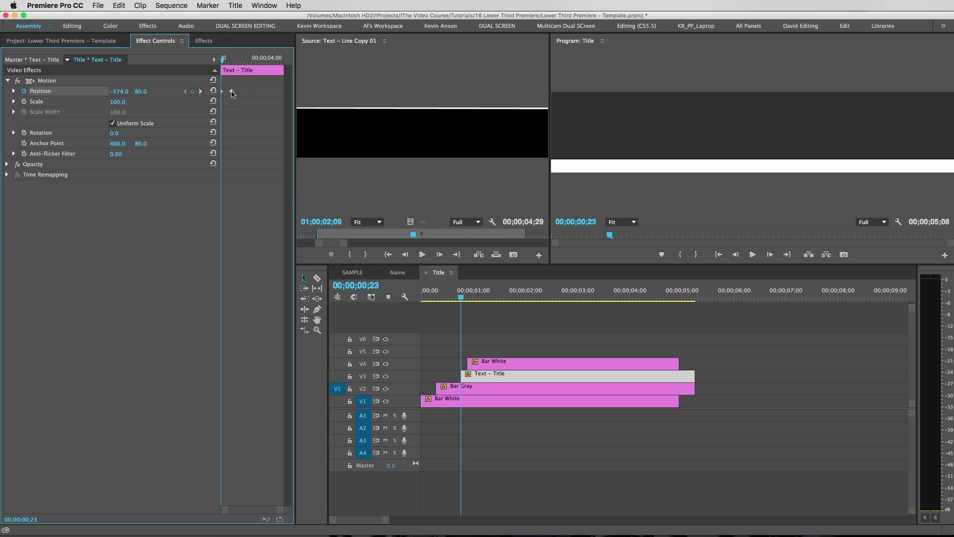
# Apply Ease In to the keyframe and preview Marketing Manager sliding in.
pyautogui.rightClick(231, 91)
pyautogui.moveTo(300, 175)
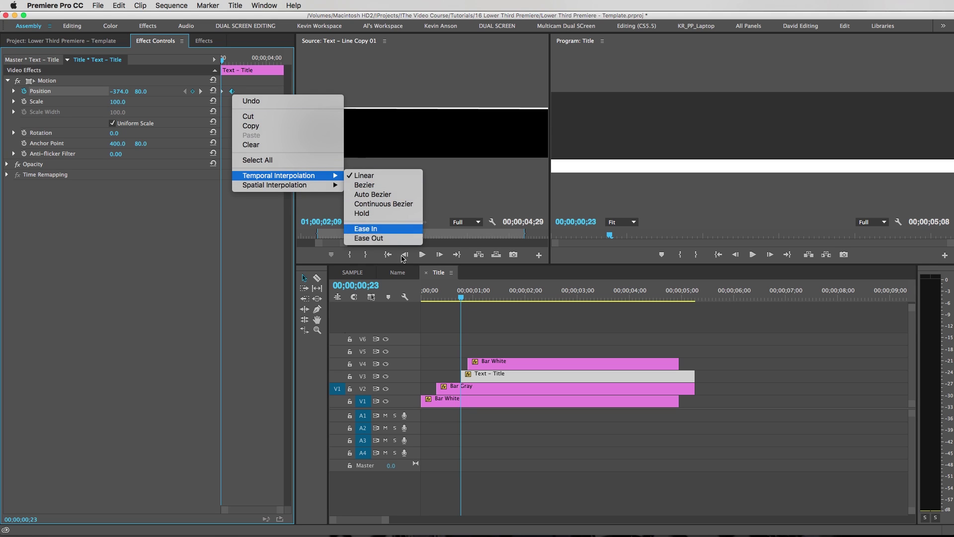
pyautogui.click(377, 228)
pyautogui.click(494, 330)
pyautogui.click(428, 298)
pyautogui.moveTo(428, 298); pyautogui.dragTo(513, 298)
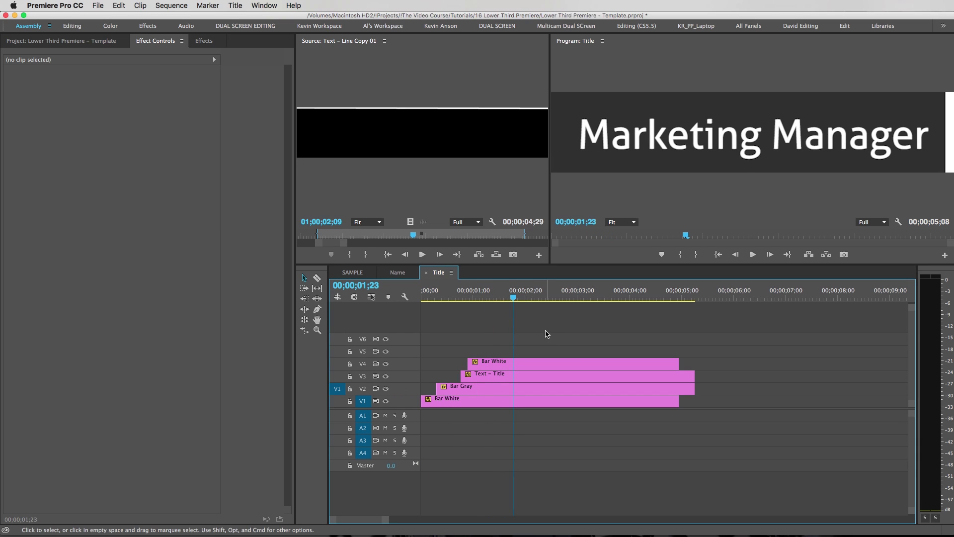
# Delete the old Jonathan Anderson and Title clips from the SAMPLE sequence.
pyautogui.click(511, 297)
pyautogui.moveTo(510, 298); pyautogui.dragTo(510, 298)
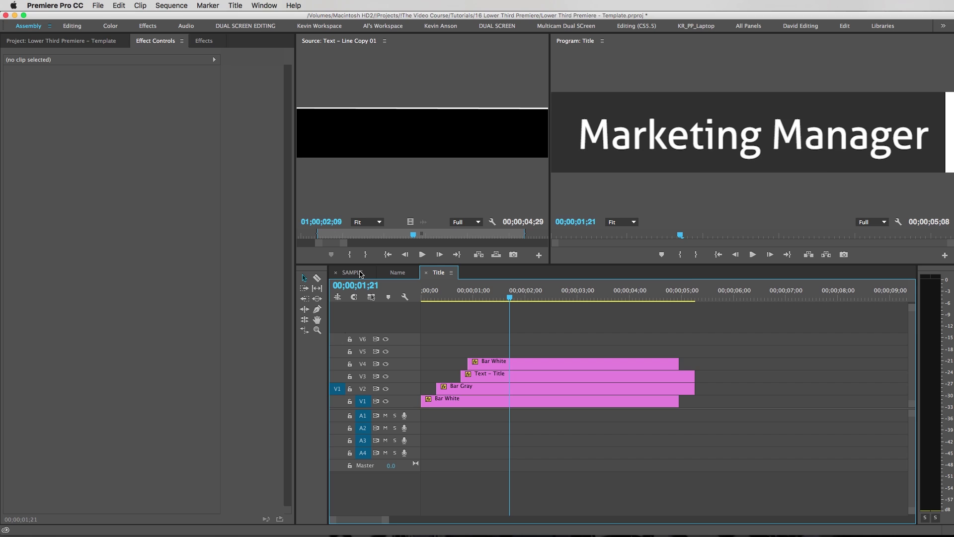
pyautogui.click(361, 274)
pyautogui.moveTo(529, 338); pyautogui.dragTo(550, 394)
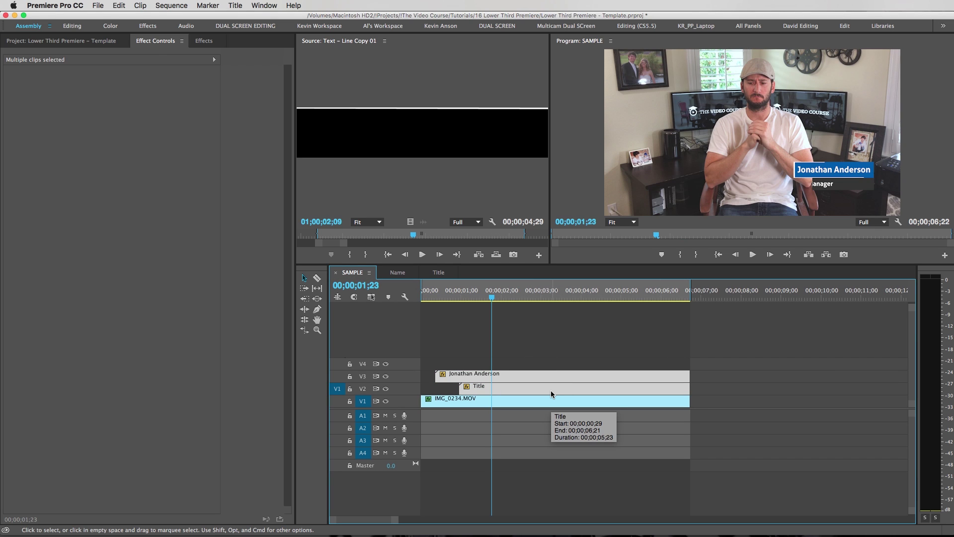
pyautogui.press('Delete')
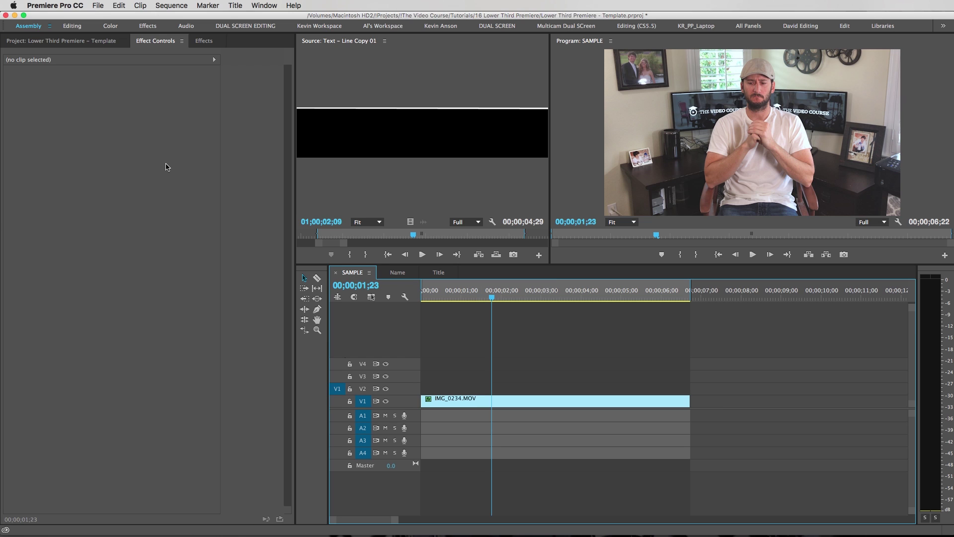
# Add the Name sequence to the SAMPLE timeline and preview the blue name bar animating in.
pyautogui.click(83, 41)
pyautogui.click(102, 268)
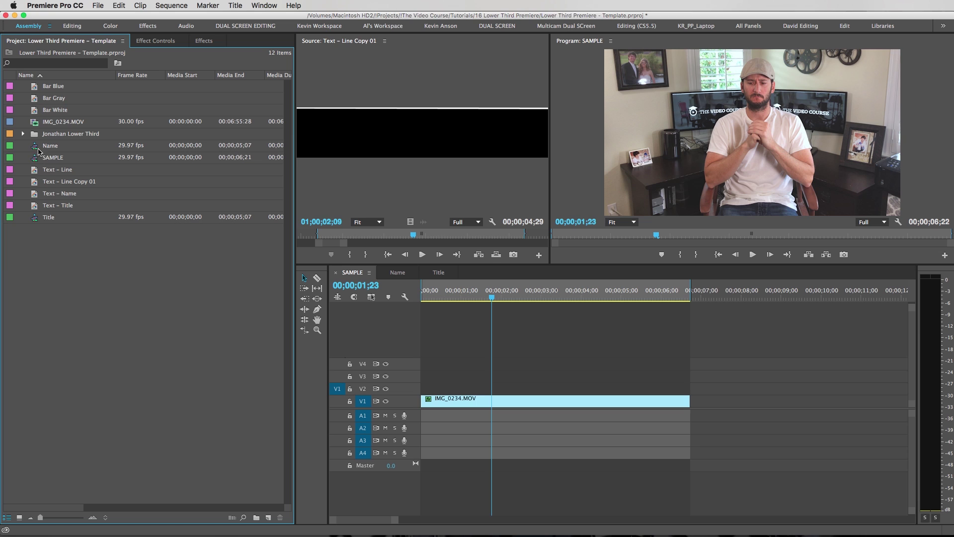
pyautogui.click(35, 145)
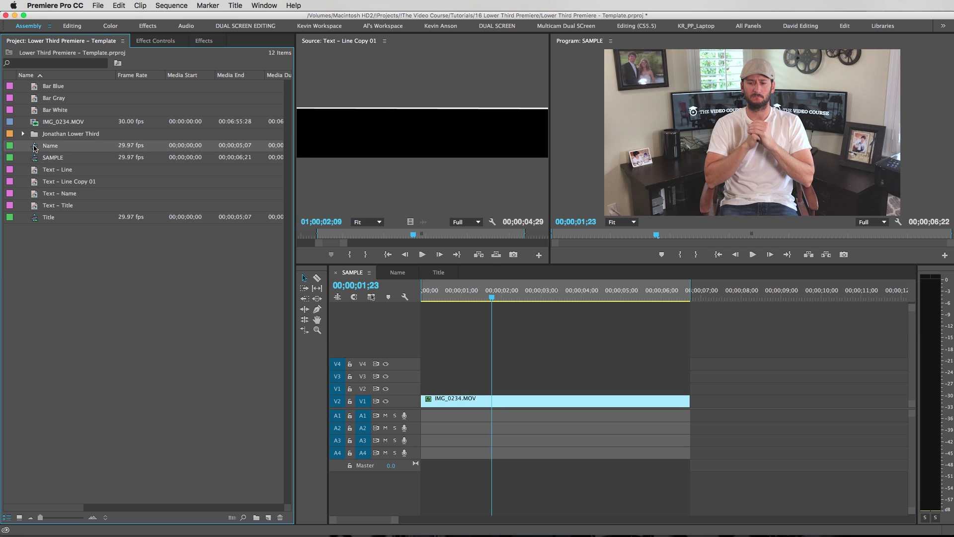
pyautogui.moveTo(35, 147); pyautogui.dragTo(451, 389)
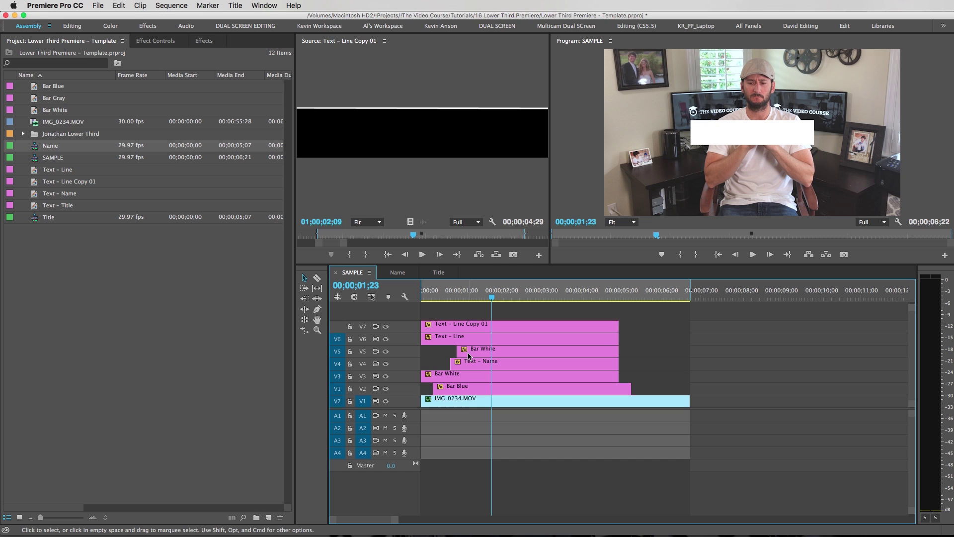
pyautogui.moveTo(449, 297)
pyautogui.mouseDown()
pyautogui.moveTo(433, 300)
pyautogui.moveTo(484, 305)
pyautogui.moveTo(457, 313)
pyautogui.mouseUp()
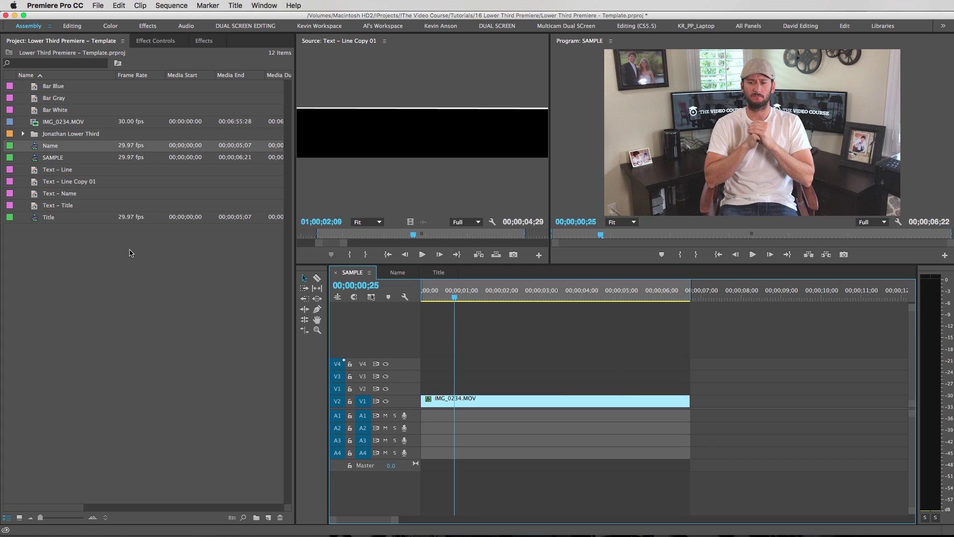
# Nest the six title clips in the Name sequence as 'Name - Nested'.
pyautogui.click(126, 254)
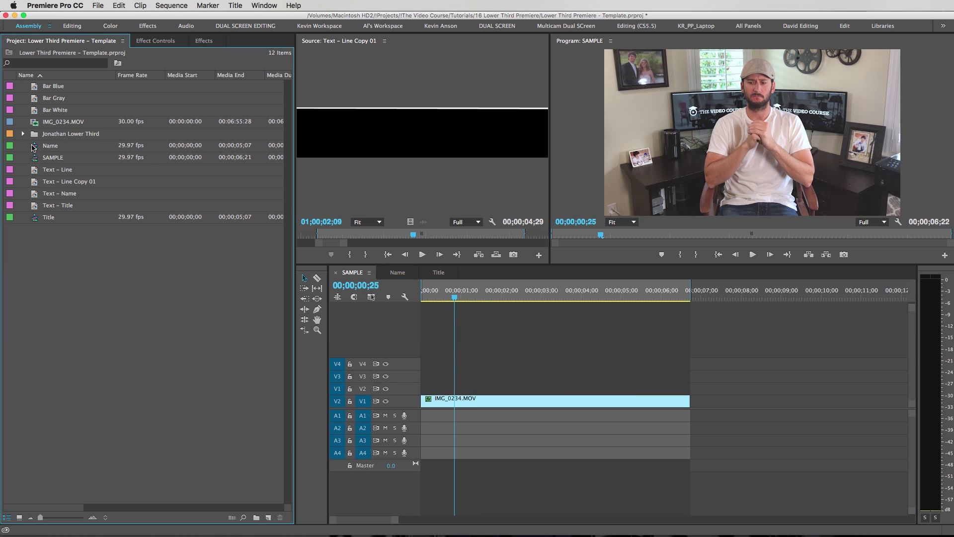
pyautogui.doubleClick(35, 147)
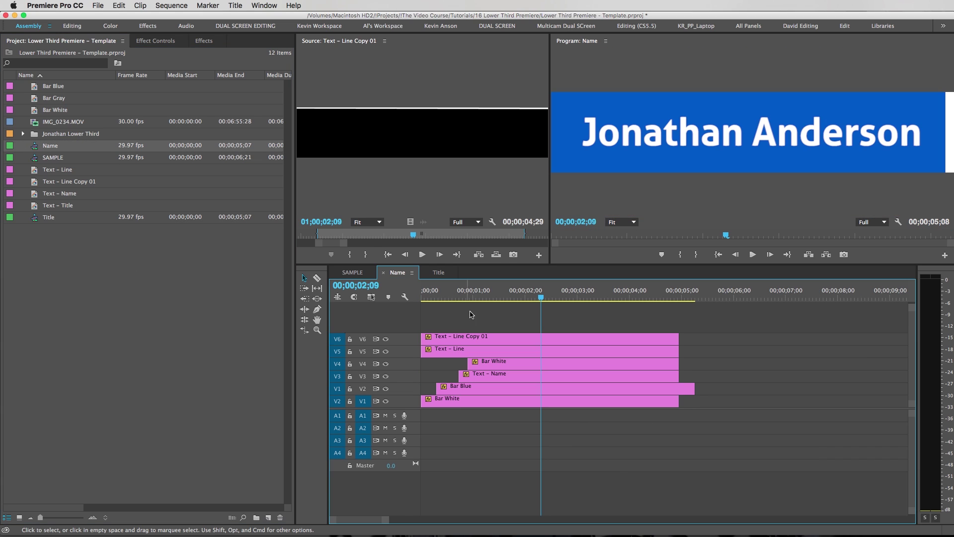
pyautogui.moveTo(475, 318); pyautogui.dragTo(547, 422)
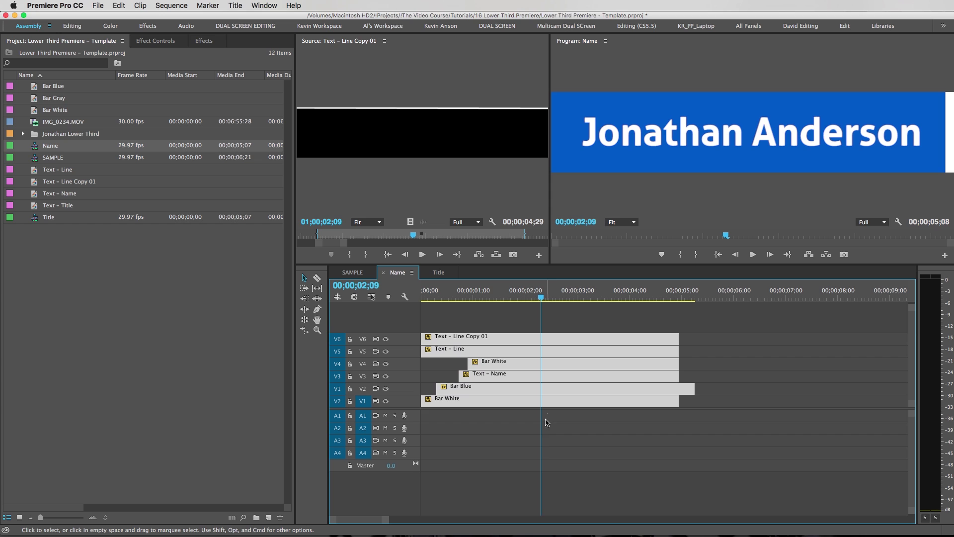
pyautogui.rightClick(556, 401)
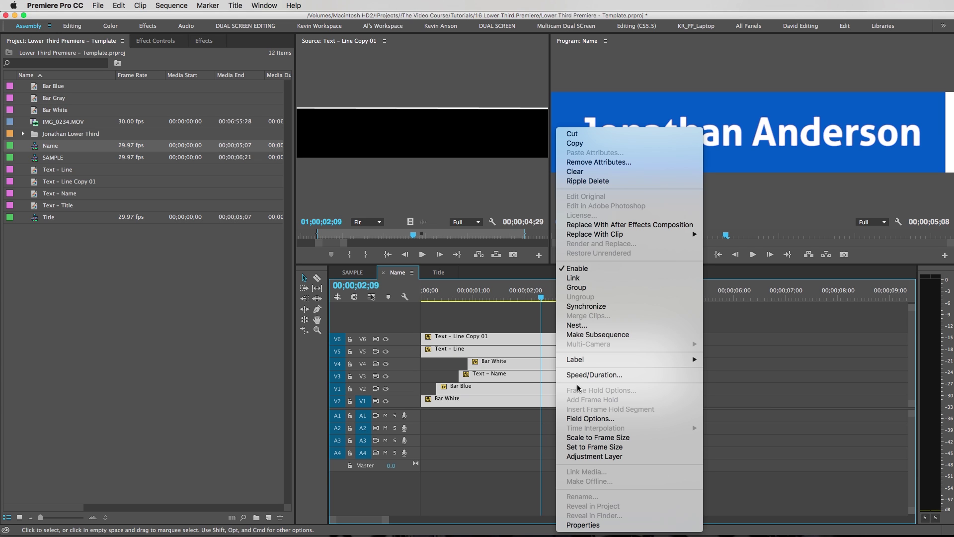
pyautogui.click(577, 326)
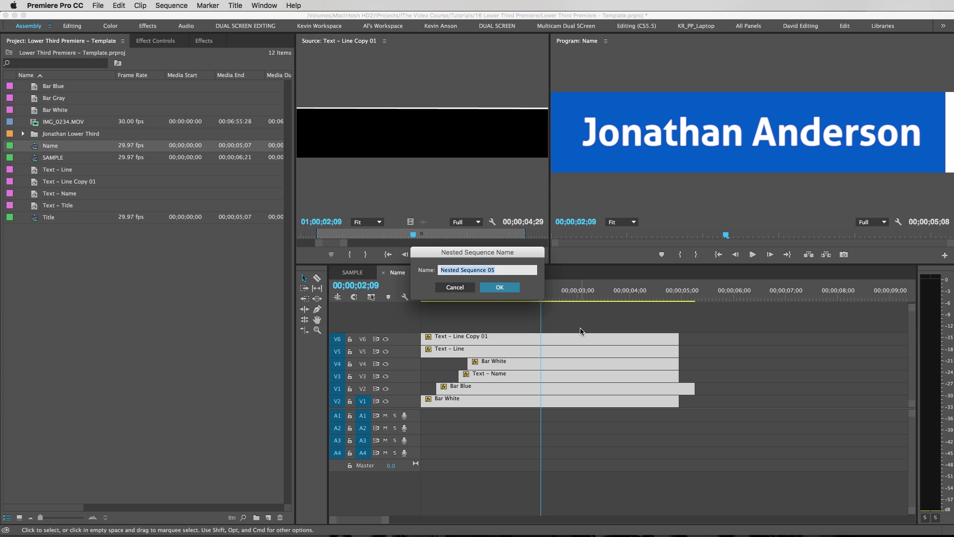
pyautogui.write('Name - Nested')
pyautogui.press('Return')
# Place Name - Nested on V2 over the interview in SAMPLE and return to the first frame.
pyautogui.click(357, 273)
pyautogui.click(228, 241)
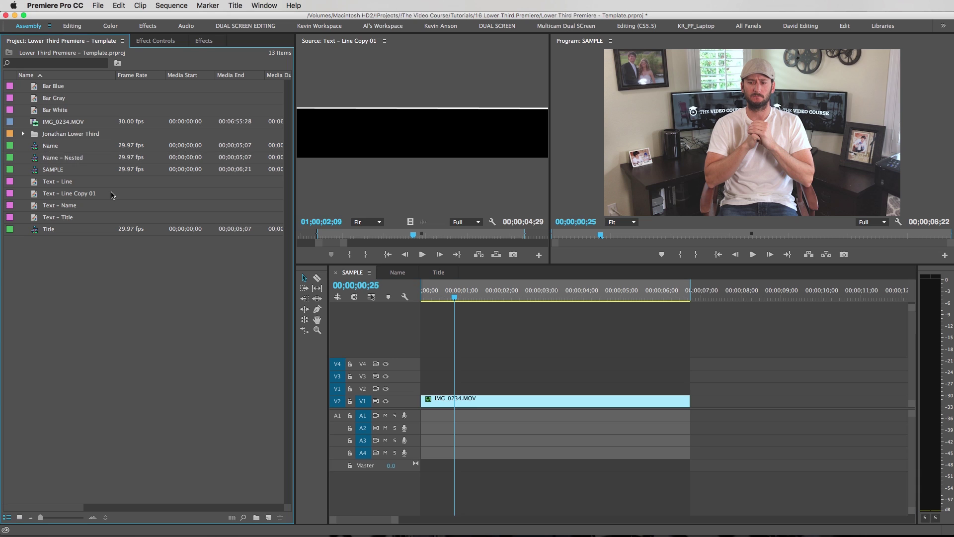
pyautogui.moveTo(36, 147); pyautogui.dragTo(423, 389)
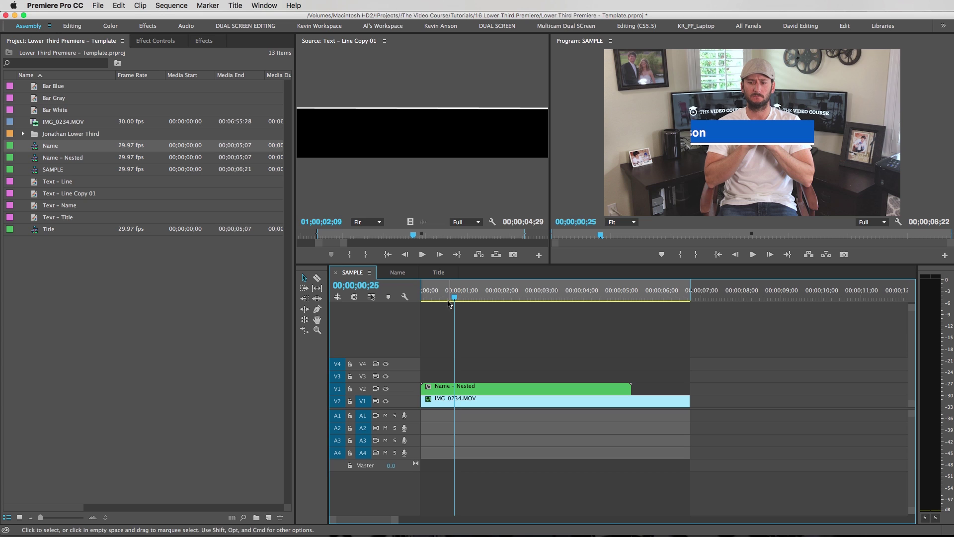
pyautogui.moveTo(449, 304); pyautogui.dragTo(488, 318)
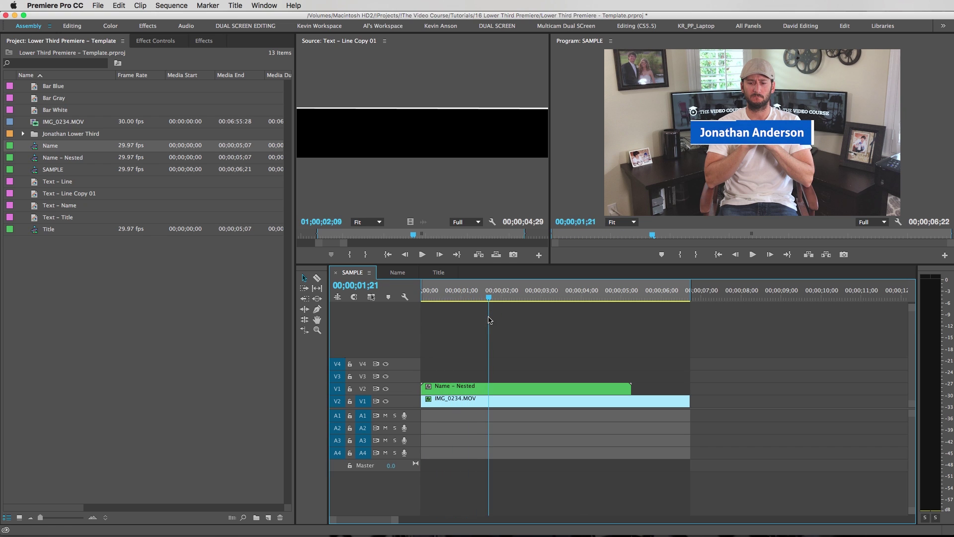
# Nest the four Marketing Manager layers in the Title sequence as 'Title - Nest'.
pyautogui.click(438, 272)
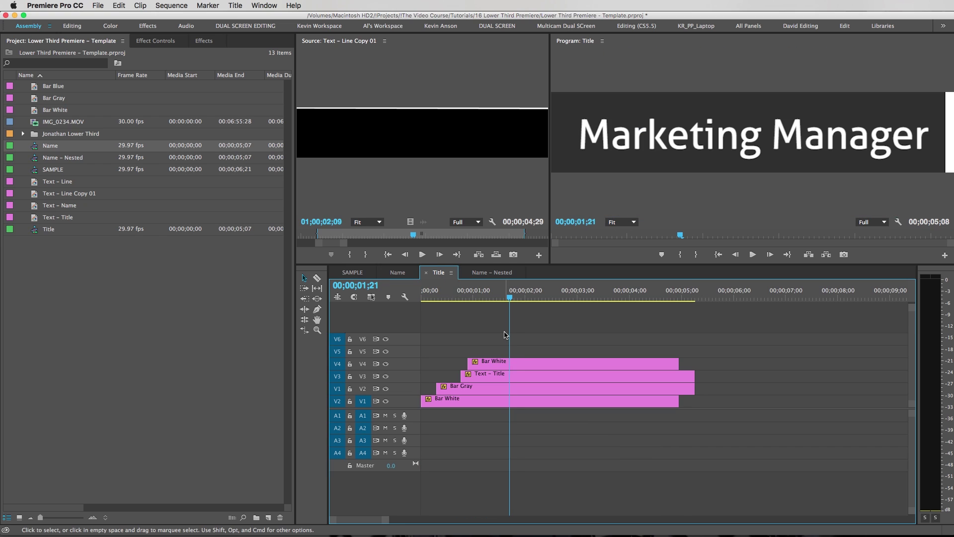
pyautogui.moveTo(444, 330); pyautogui.dragTo(530, 404)
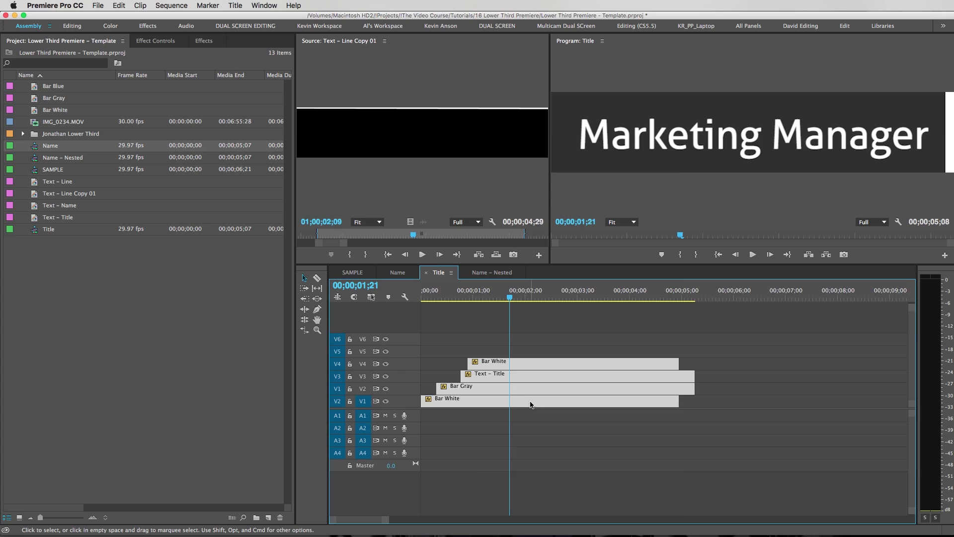
pyautogui.rightClick(530, 404)
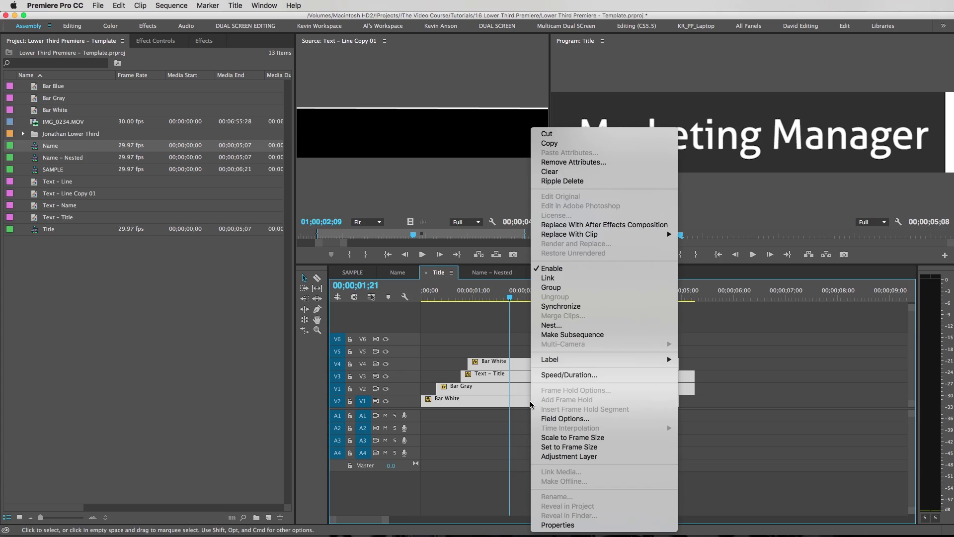
pyautogui.click(566, 325)
pyautogui.write('Titl')
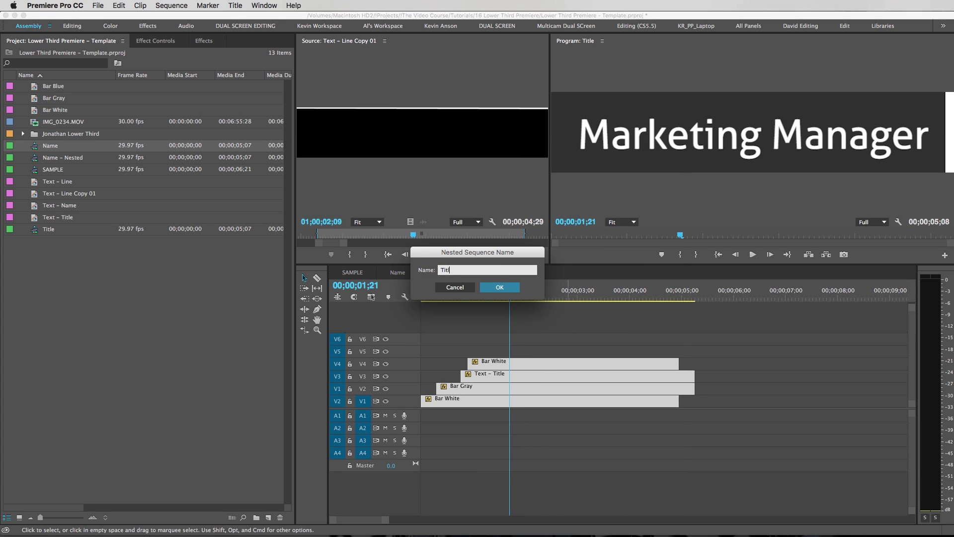
pyautogui.write('e - Nest')
pyautogui.press('Return')
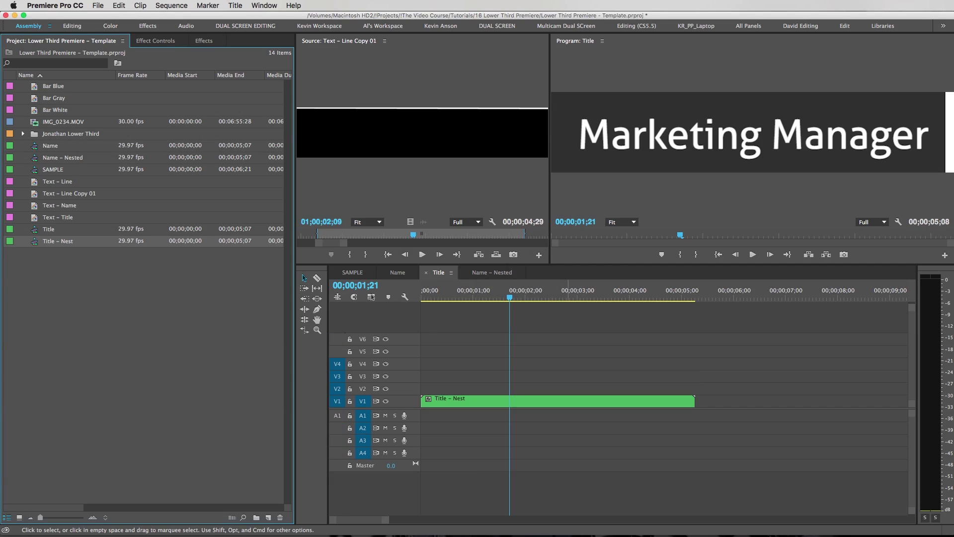
# Place Title - Nest in SAMPLE beneath Name - Nested and widen the Program monitor.
pyautogui.click(359, 273)
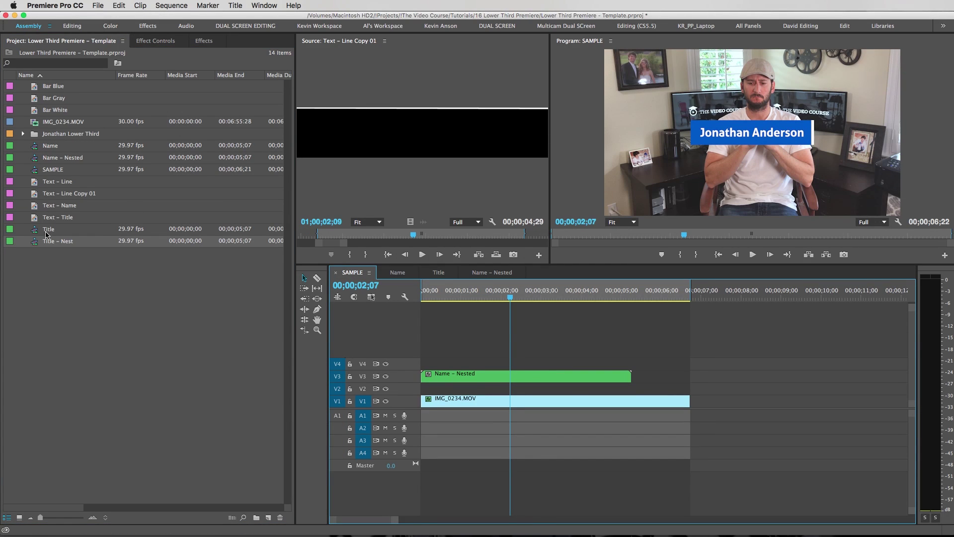
pyautogui.moveTo(36, 230); pyautogui.dragTo(445, 387)
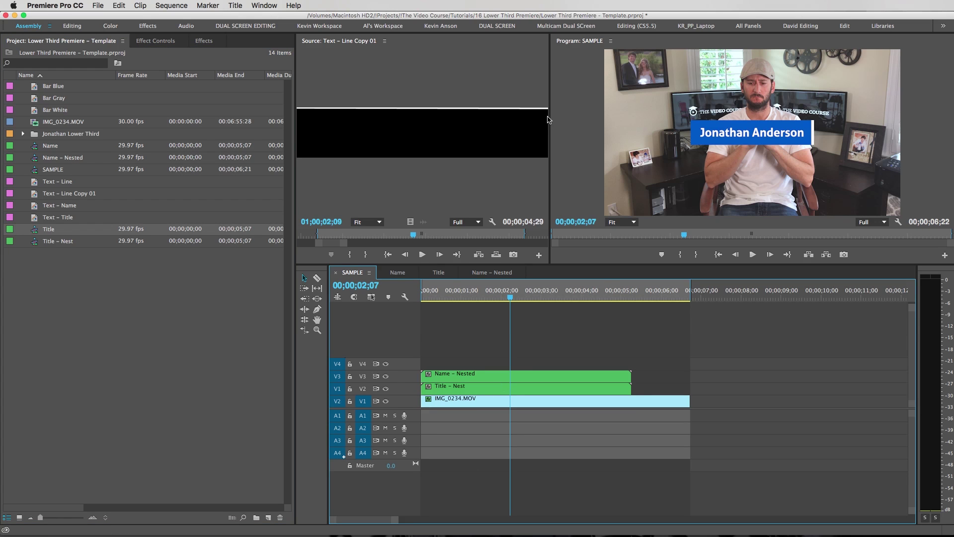
pyautogui.moveTo(548, 116); pyautogui.dragTo(470, 117)
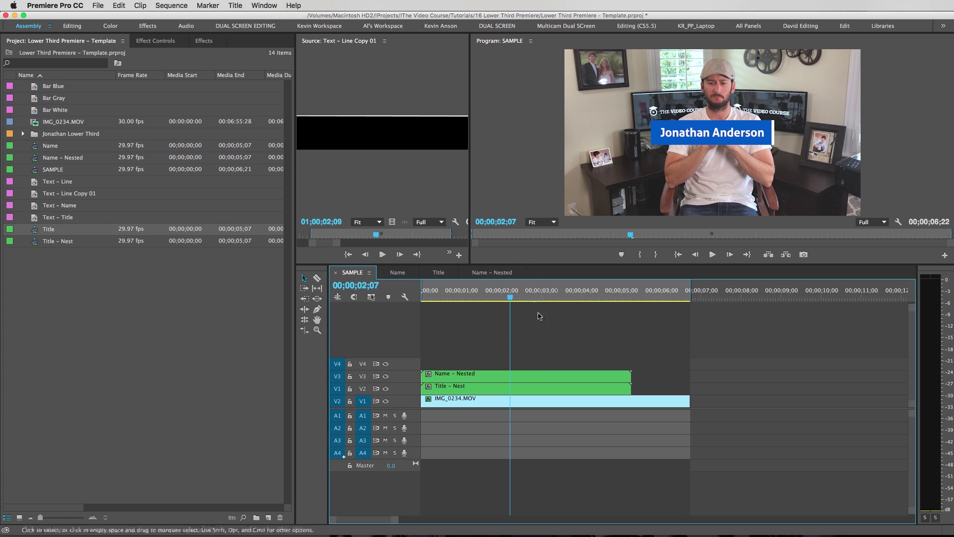
# Scale Name - Nested to 65 and shift the name bar to the right.
pyautogui.click(521, 376)
pyautogui.click(156, 40)
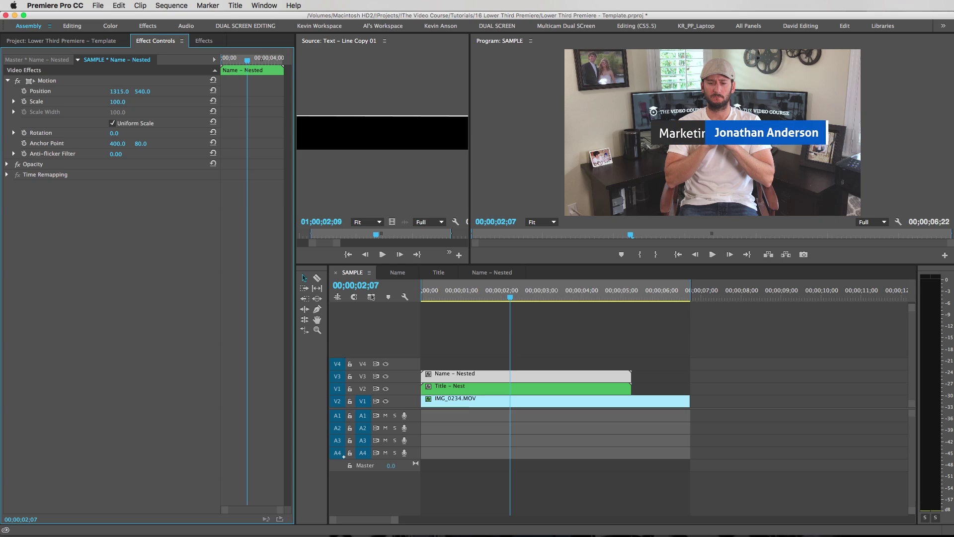
pyautogui.moveTo(118, 92); pyautogui.dragTo(291, 97)
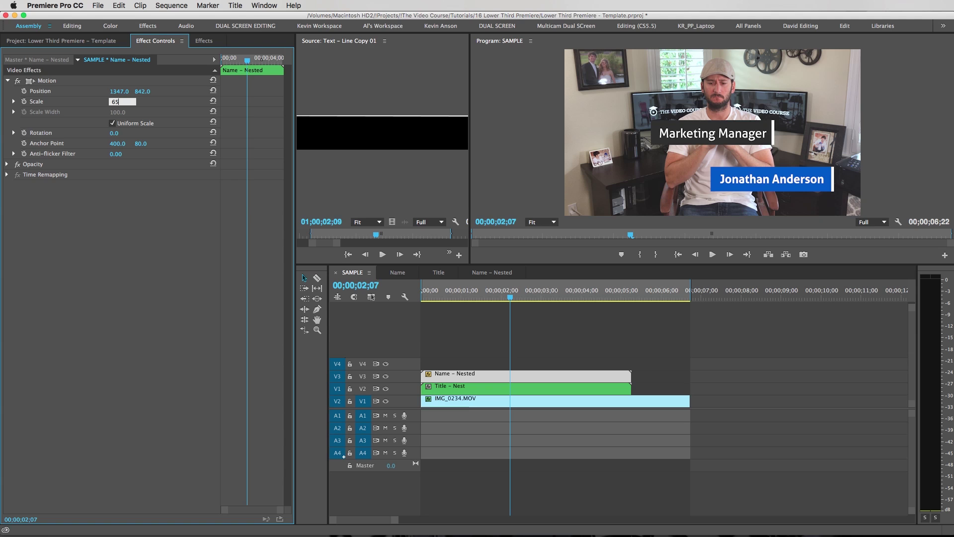
pyautogui.press('Return')
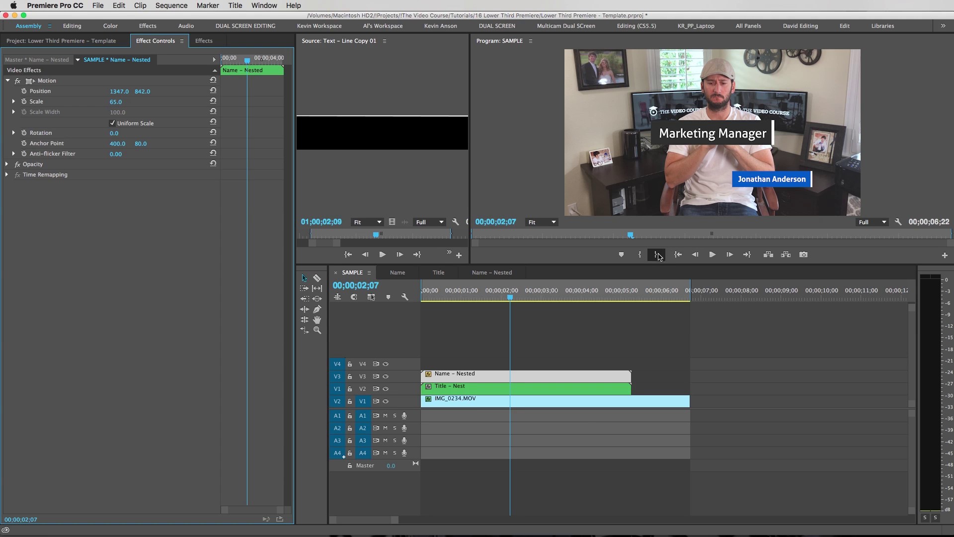
pyautogui.moveTo(655, 264); pyautogui.dragTo(649, 336)
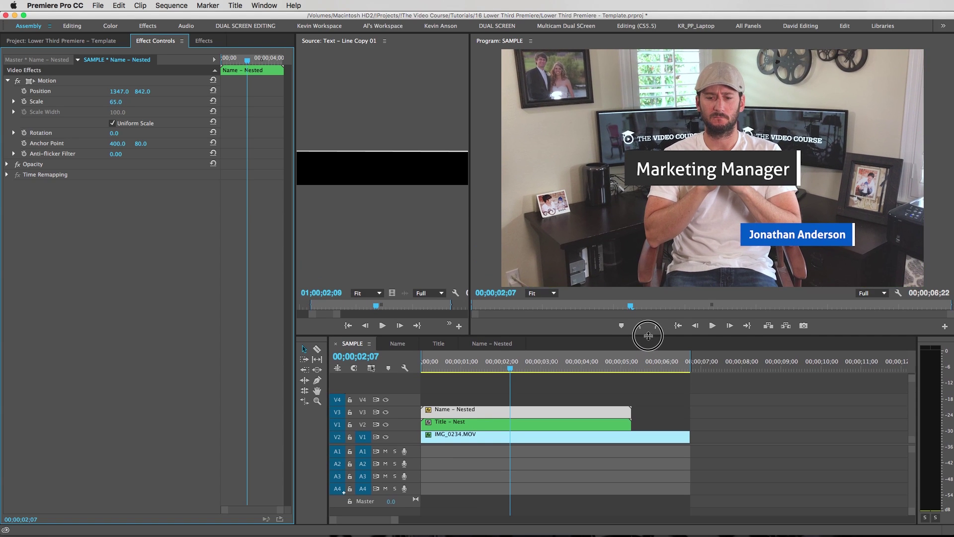
pyautogui.moveTo(116, 91); pyautogui.dragTo(134, 95)
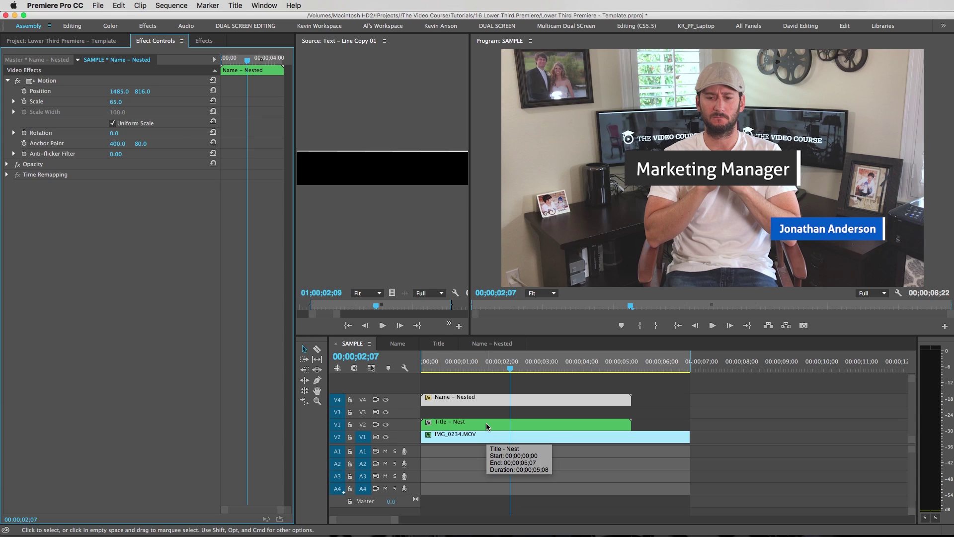
pyautogui.click(487, 426)
pyautogui.click(116, 102)
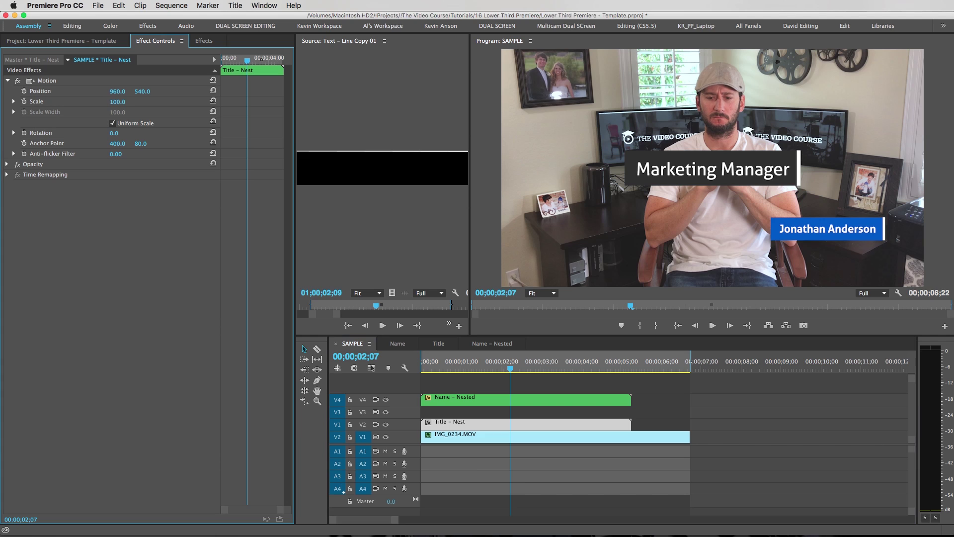
pyautogui.write('50')
pyautogui.press('Return')
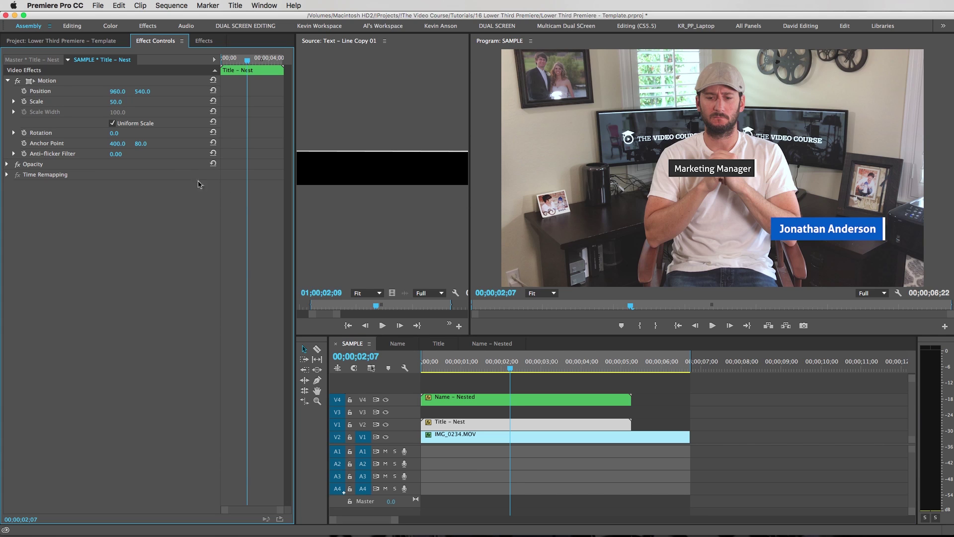
pyautogui.moveTo(117, 91)
pyautogui.mouseDown()
pyautogui.moveTo(165, 91)
pyautogui.moveTo(117, 91)
pyautogui.mouseUp()
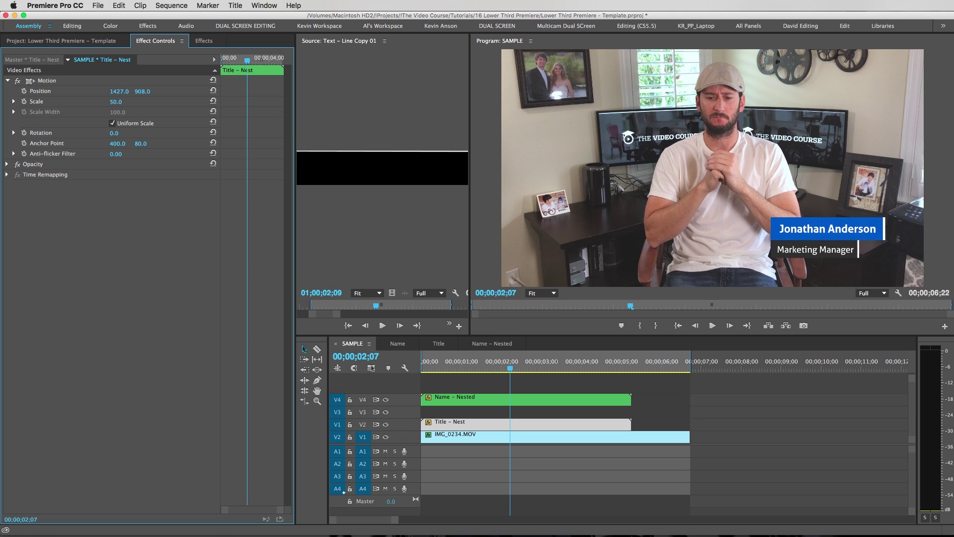
pyautogui.click(720, 403)
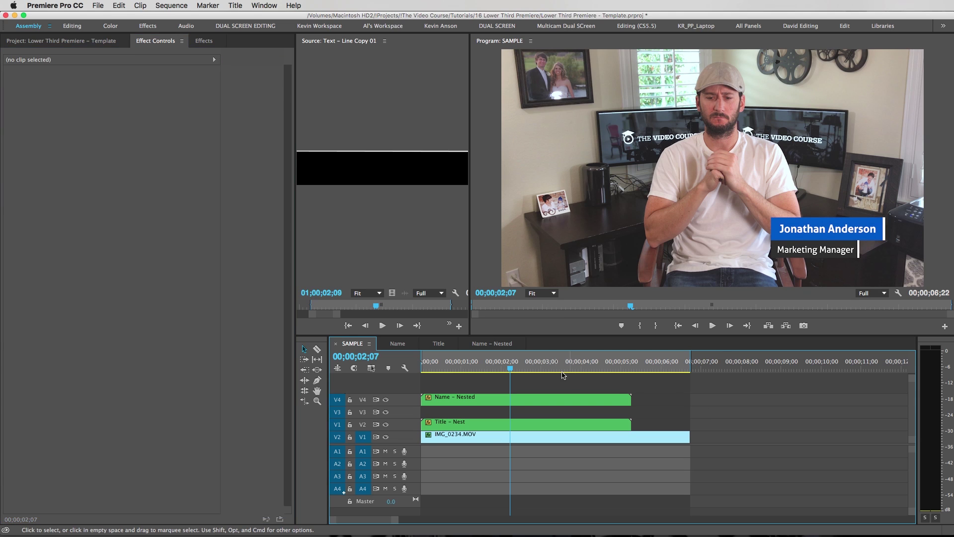
# Delay the Title - Nest clip to start about one second after the name.
pyautogui.moveTo(492, 363); pyautogui.dragTo(469, 374)
pyautogui.moveTo(486, 422); pyautogui.dragTo(528, 423)
pyautogui.moveTo(443, 364); pyautogui.dragTo(490, 365)
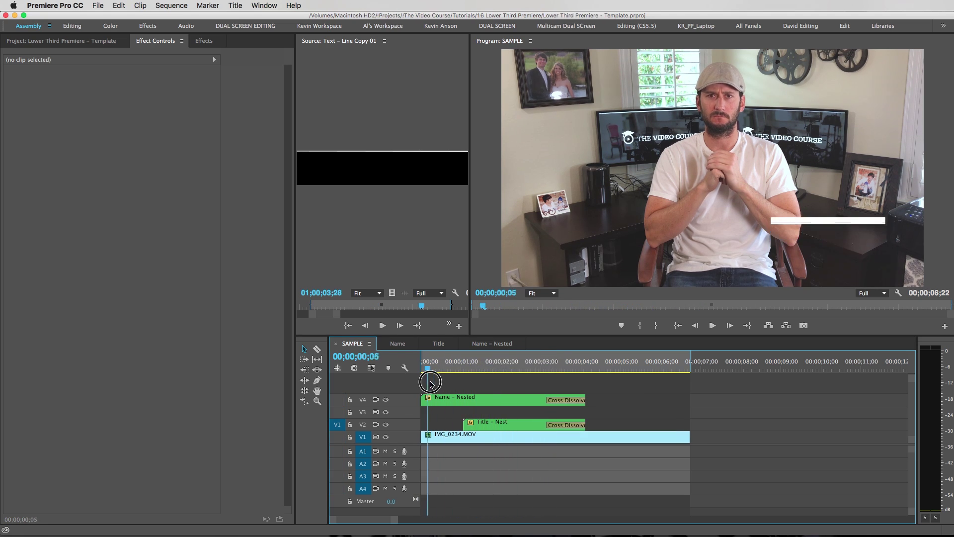
# Scrub through the lower third to preview the entrances and cross-dissolve fade-outs.
pyautogui.moveTo(428, 379); pyautogui.dragTo(522, 410)
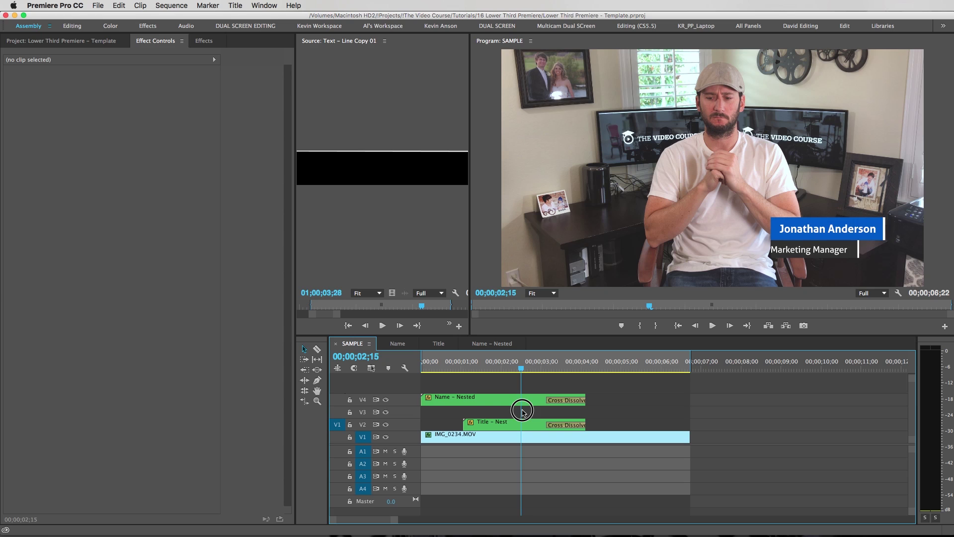
pyautogui.moveTo(522, 411)
pyautogui.mouseDown()
pyautogui.moveTo(447, 411)
pyautogui.moveTo(620, 398)
pyautogui.moveTo(513, 422)
pyautogui.mouseUp()
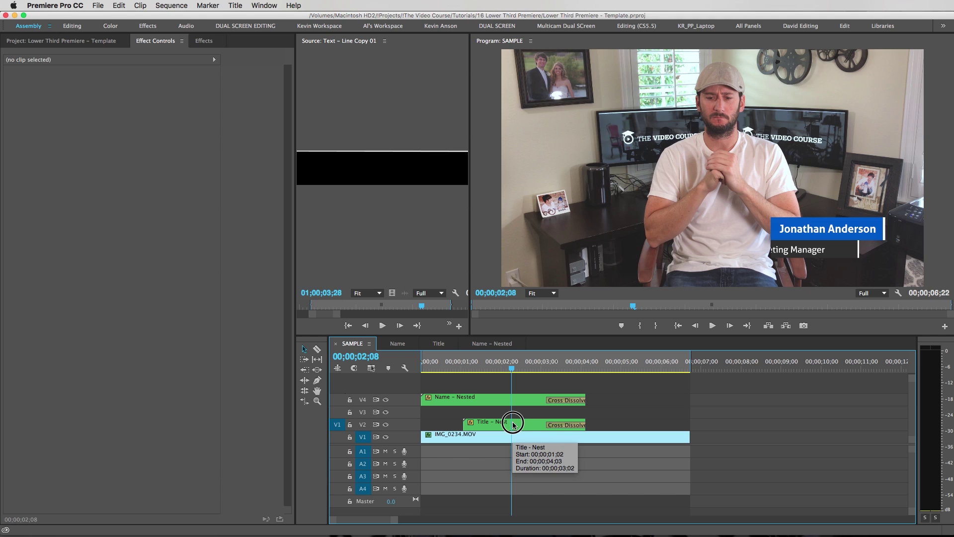
pyautogui.moveTo(513, 424); pyautogui.dragTo(468, 421)
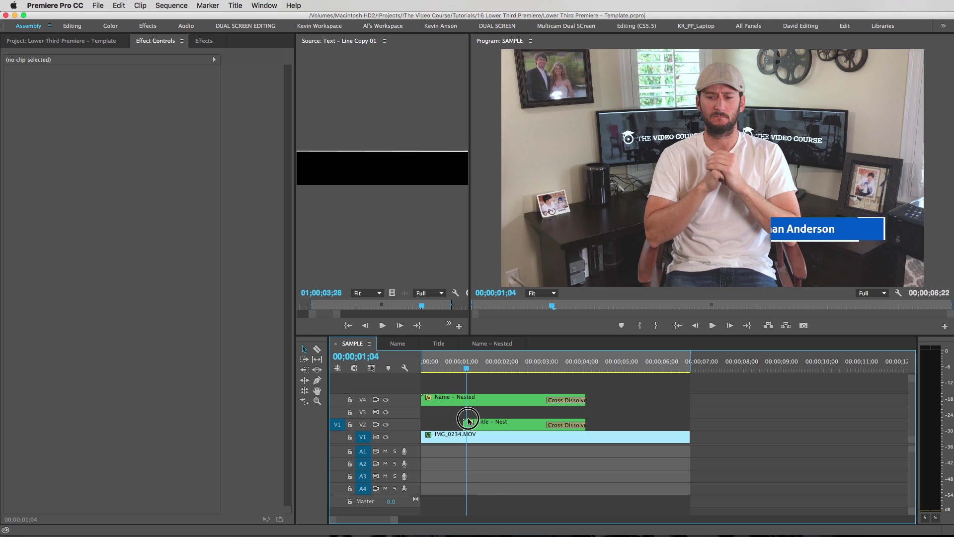
pyautogui.moveTo(468, 422)
pyautogui.mouseDown()
pyautogui.moveTo(480, 421)
pyautogui.moveTo(449, 421)
pyautogui.moveTo(501, 405)
pyautogui.moveTo(589, 401)
pyautogui.moveTo(452, 413)
pyautogui.mouseUp()
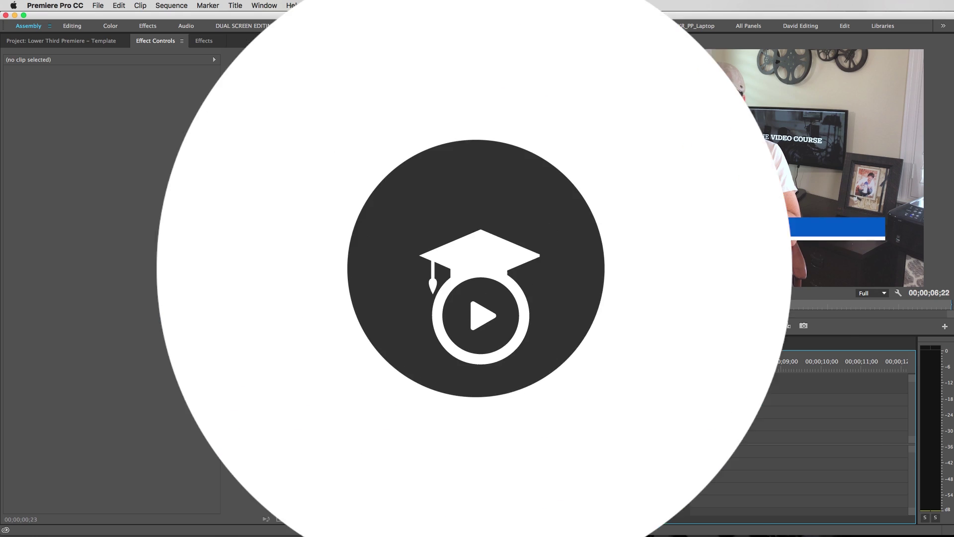